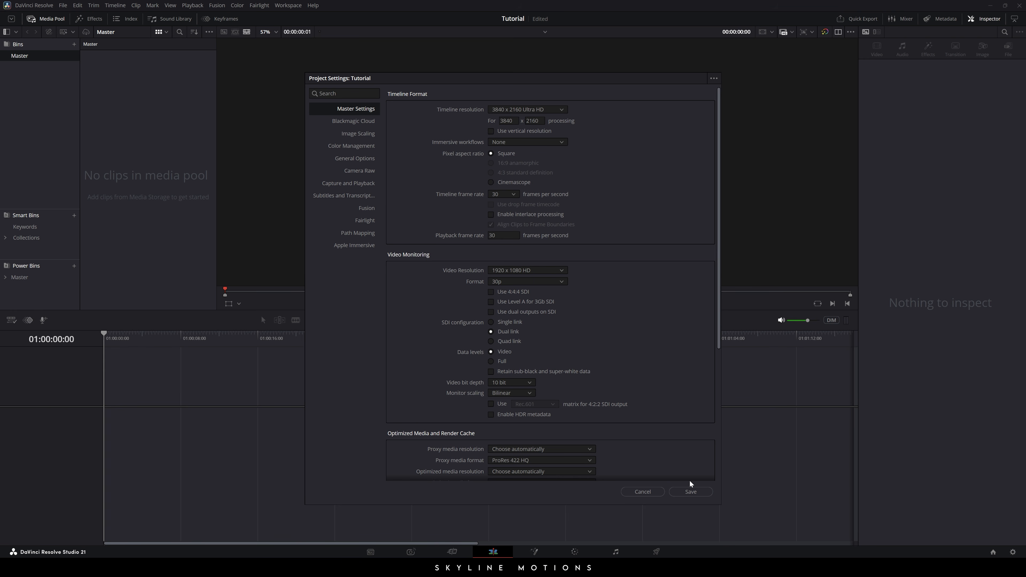
Step: Save the project settings, then place a Solid Color generator at the start of Video 1 and reduce that track's height
click(690, 491)
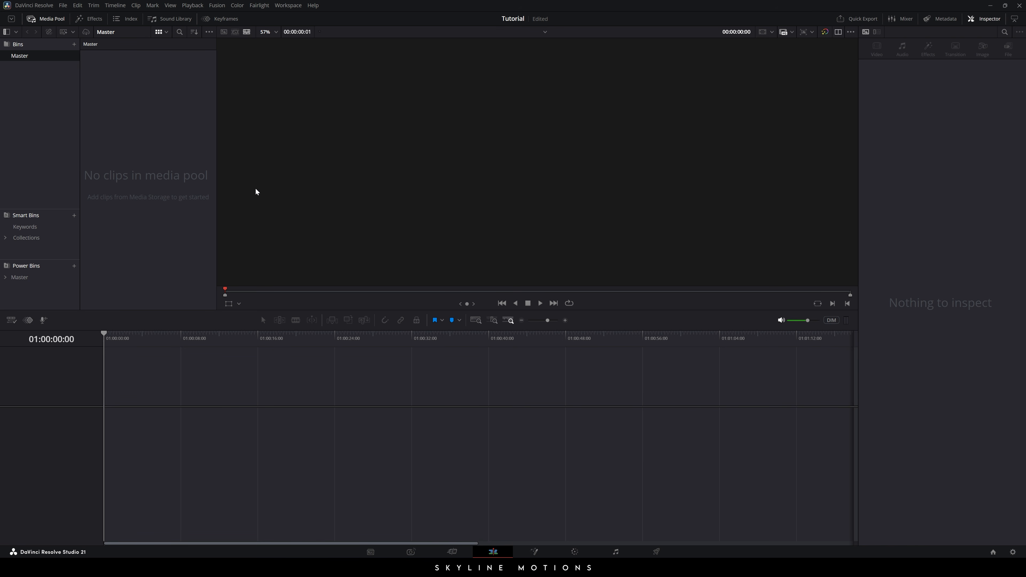
click(97, 19)
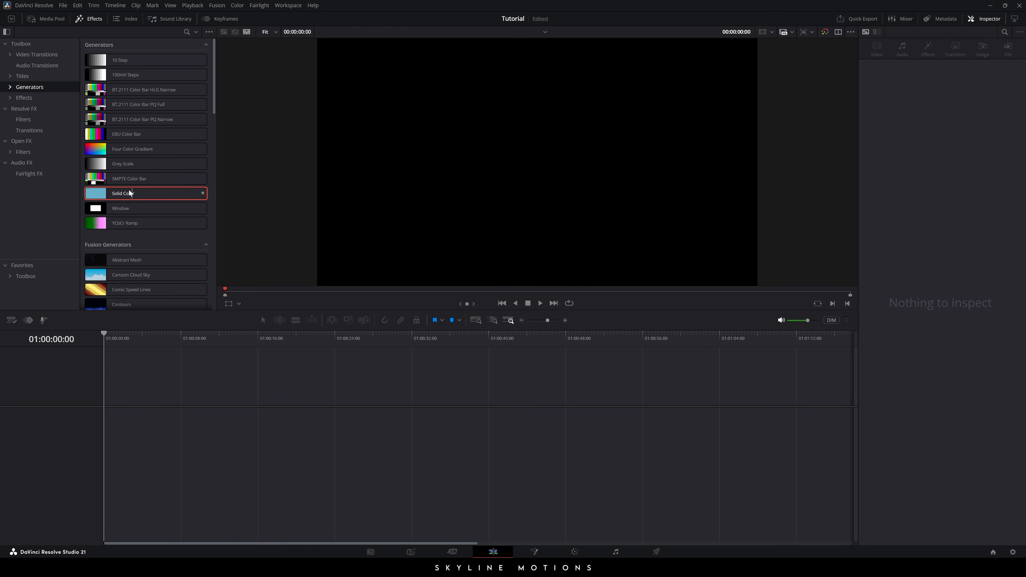
drag(135, 192, 202, 426)
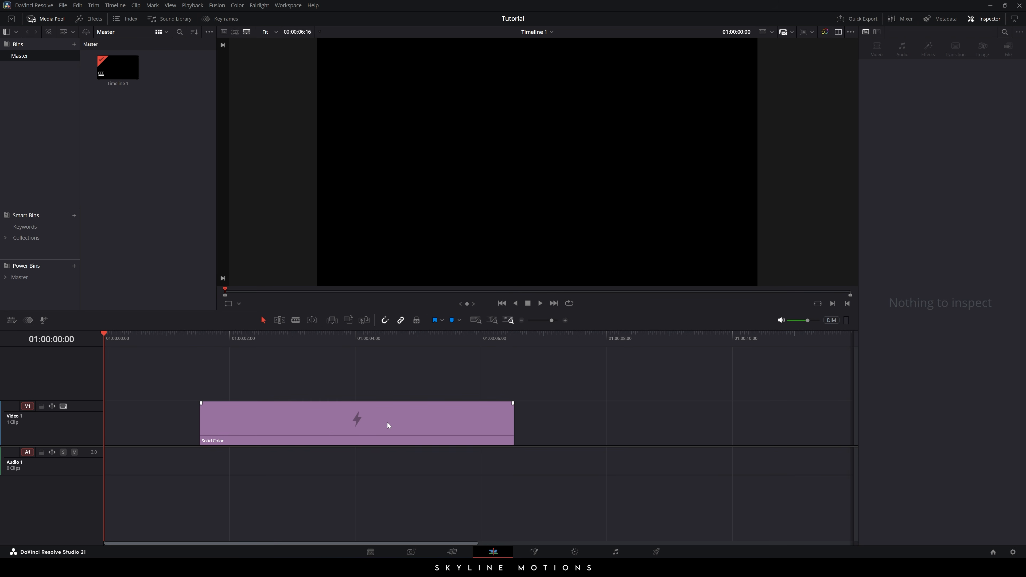
drag(387, 422, 293, 426)
scroll(295, 425, up, 1)
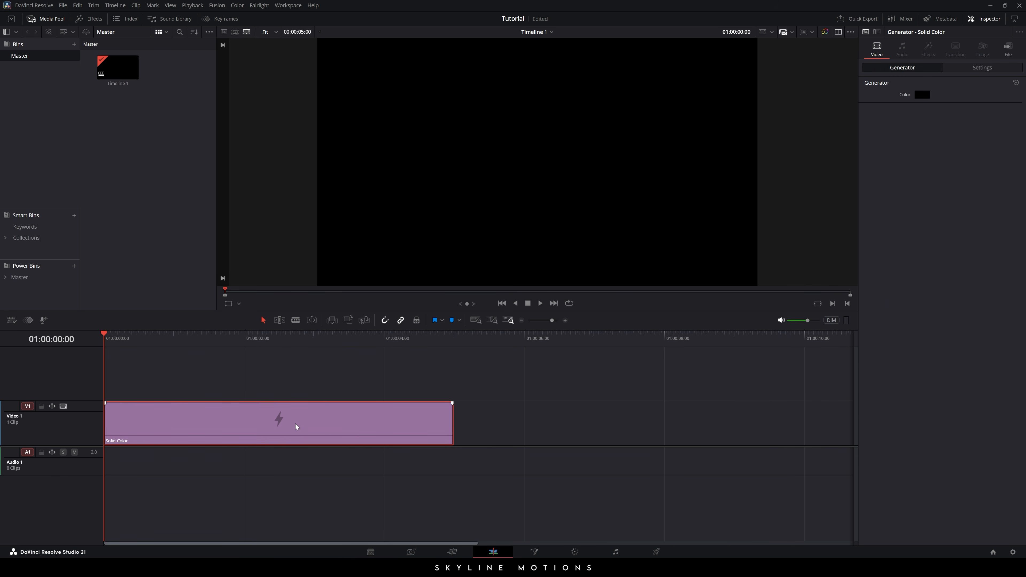
mouse_move(92, 403)
mouse_down()
mouse_move(92, 384)
mouse_move(95, 423)
mouse_up()
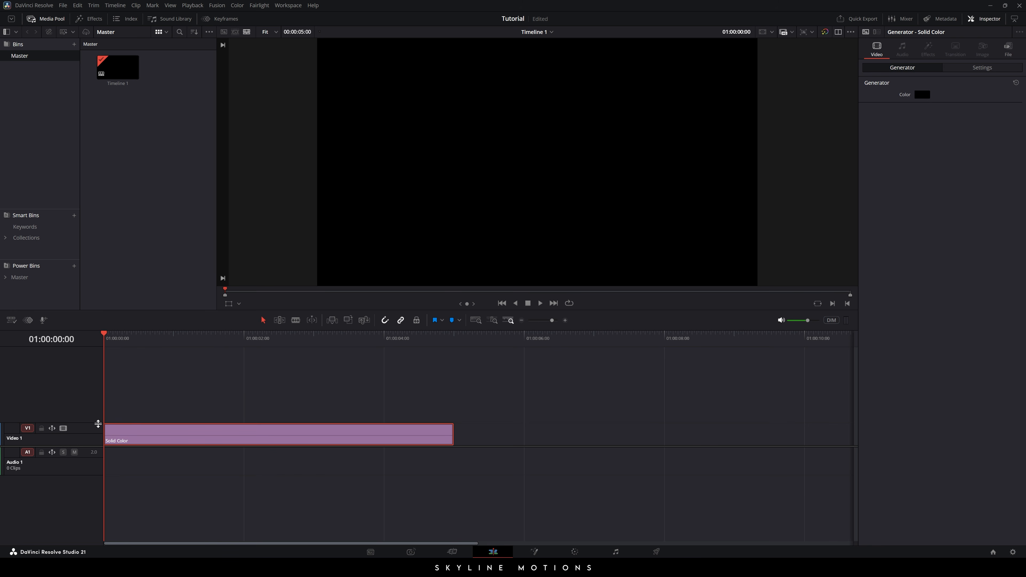
Step: Set the Solid Color clip's color to #0F0F0F
click(292, 431)
click(921, 95)
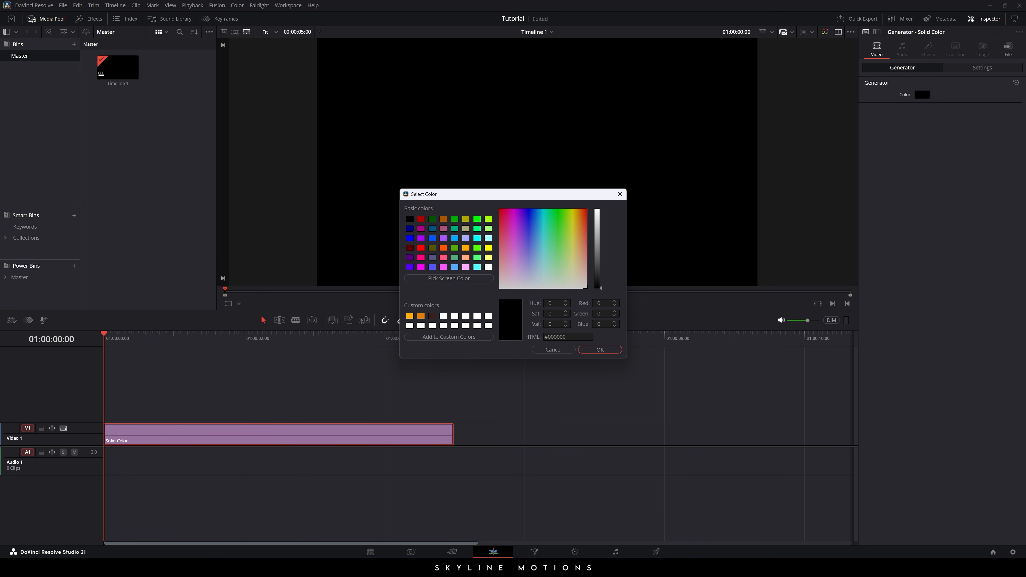
double_click(557, 337)
text(0F0)
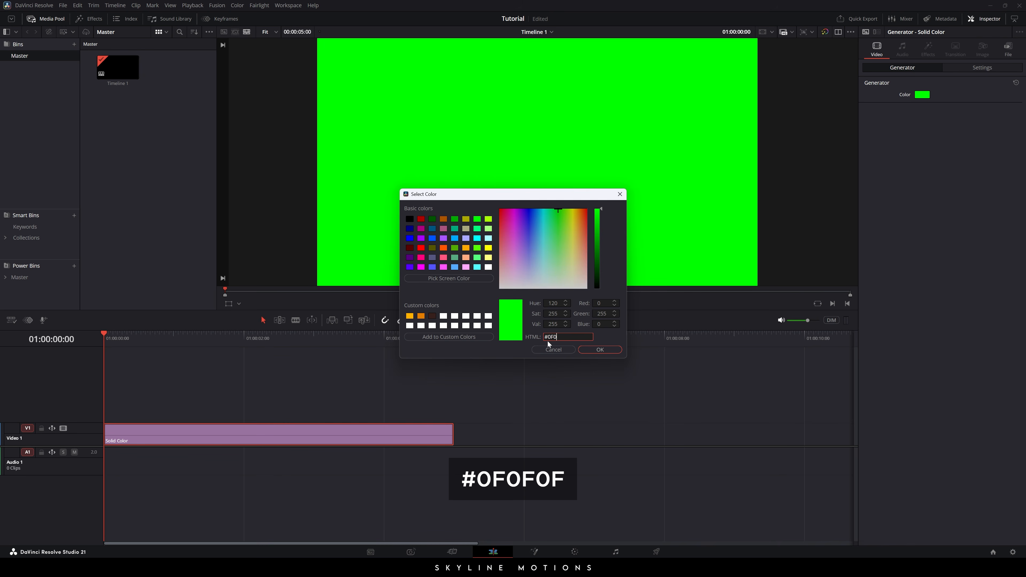
text(F0F)
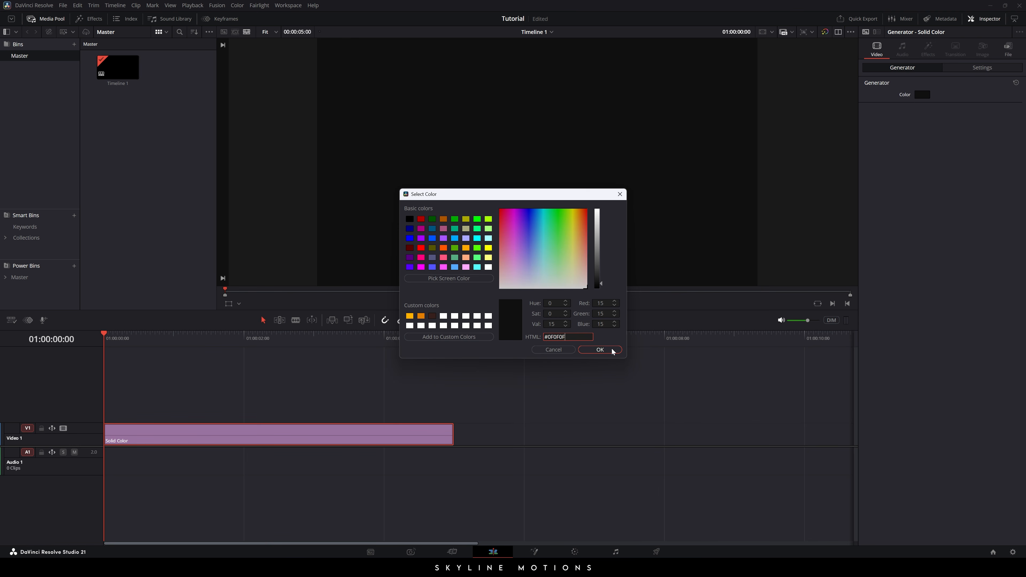
click(603, 349)
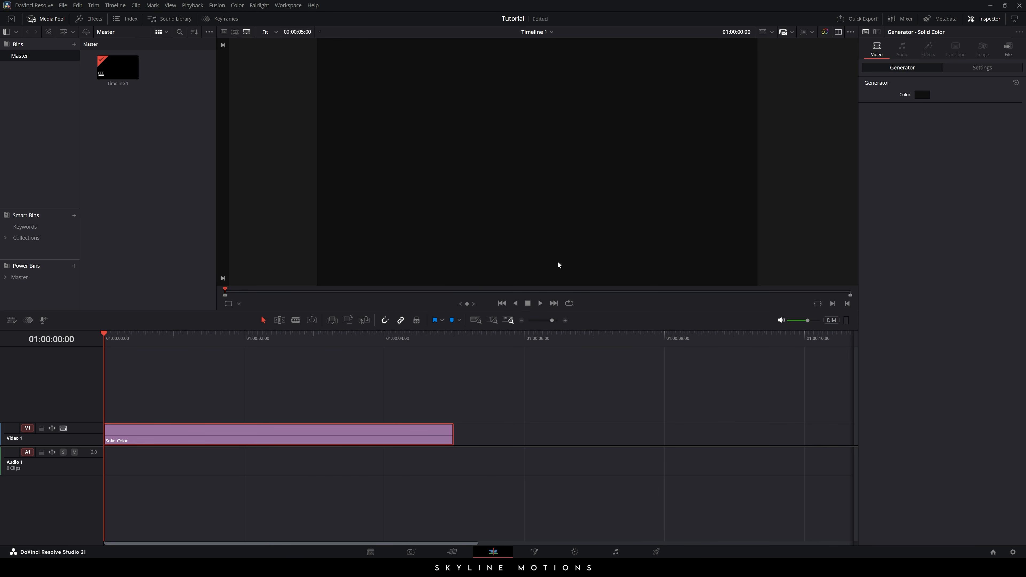
click(510, 394)
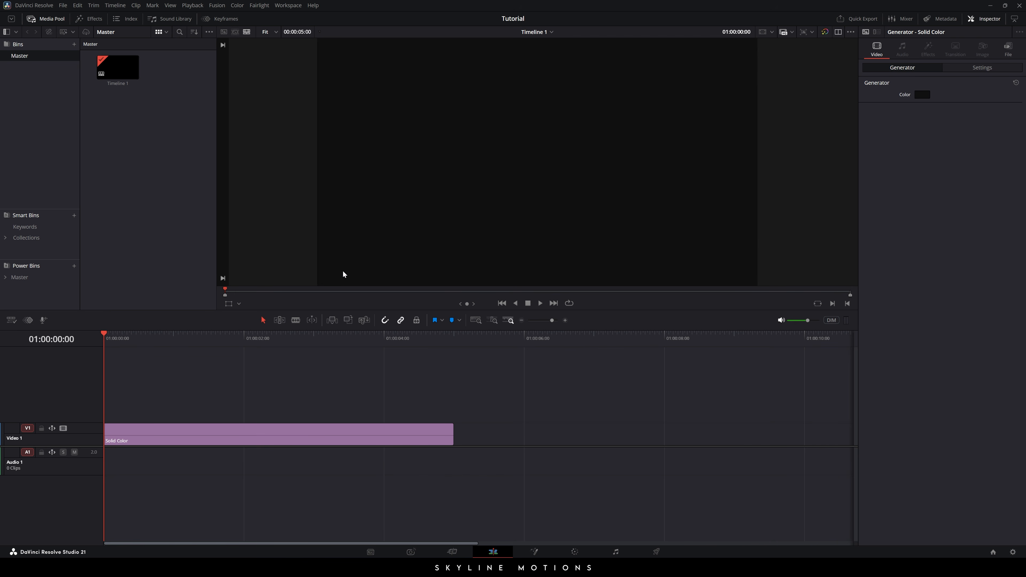
Step: Create a new Fusion composition clip named "Slide 01" with a duration of 00:00:05:00 at 30 fps
right_click(135, 122)
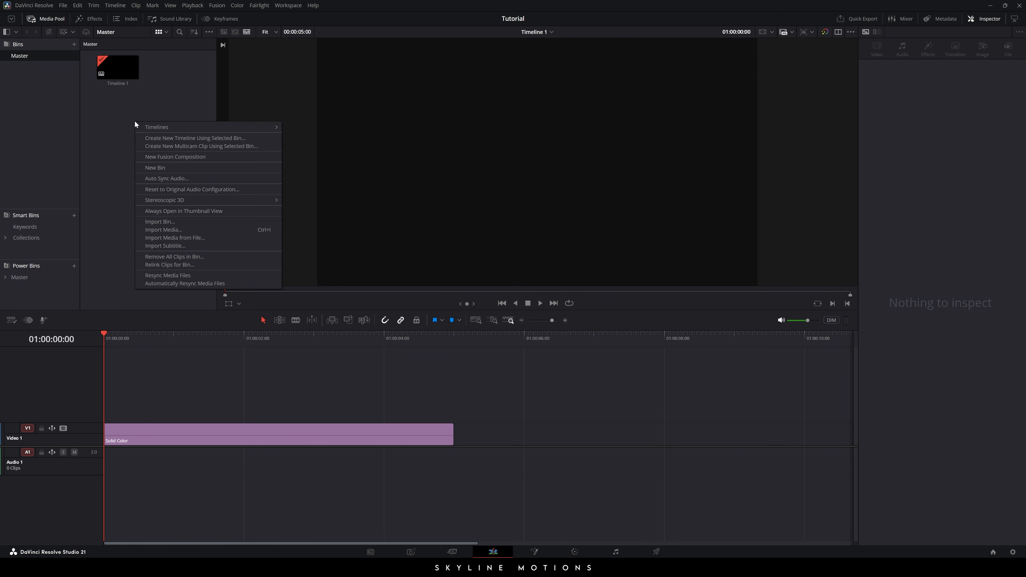
click(193, 157)
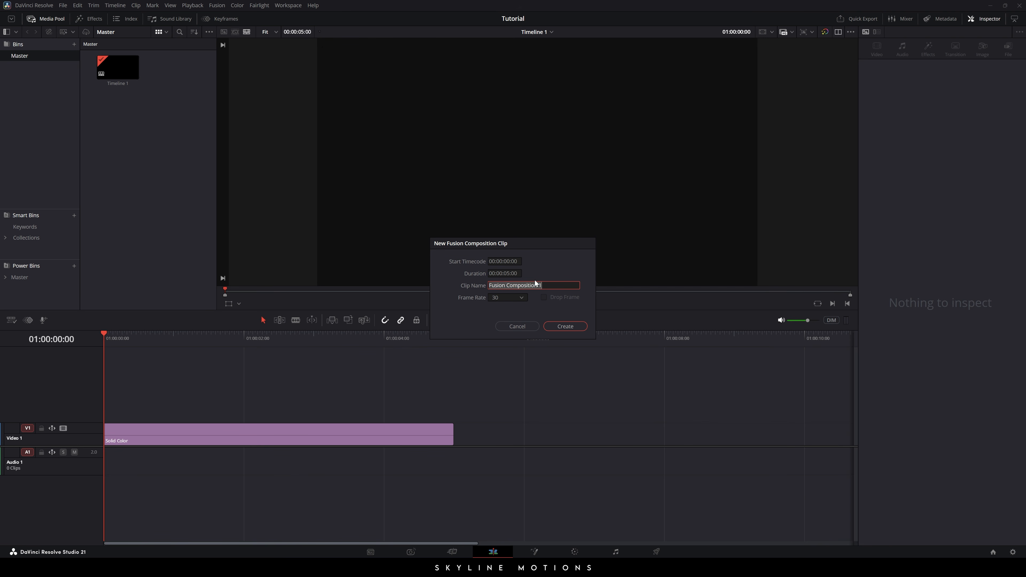
key(BackSpace)
text(Slide 01)
click(566, 327)
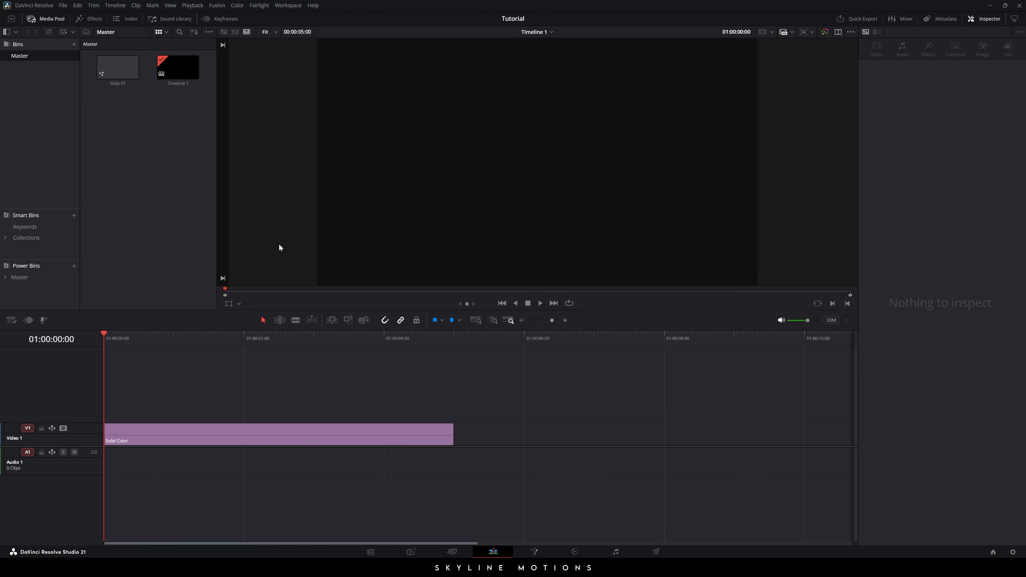
Step: Place the Slide 01 clip on Video 2 directly above the Solid Color clip and move the playhead to 01:00:02:11
drag(113, 68, 318, 400)
drag(481, 400, 296, 397)
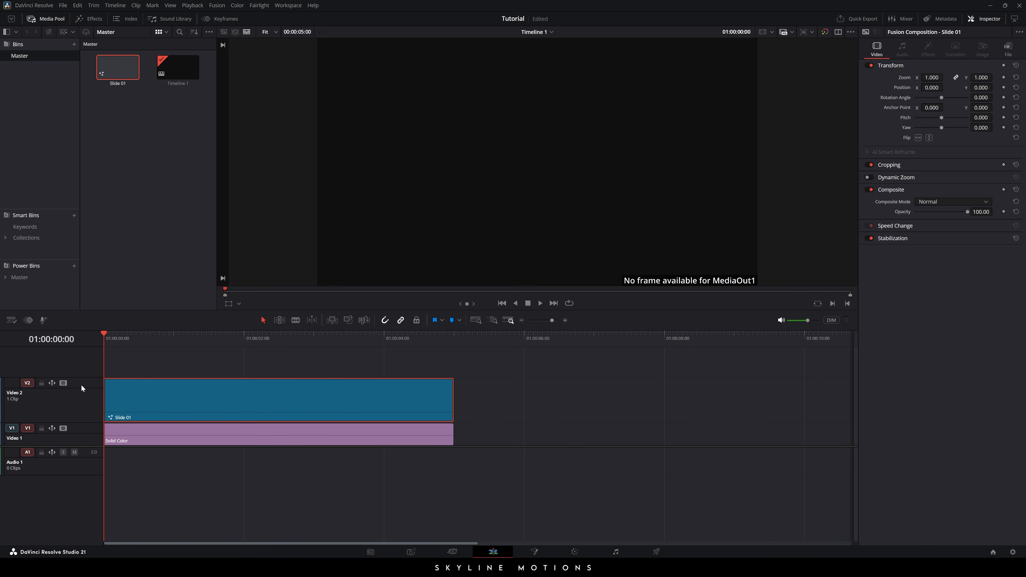
drag(174, 337, 270, 339)
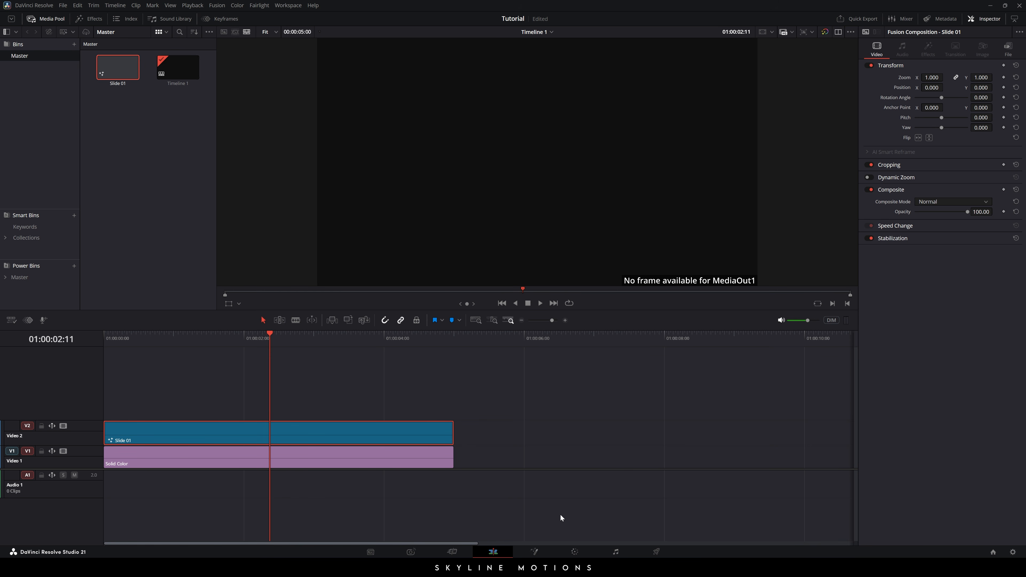
Step: Open Slide 01 in the Fusion page, move the MediaOut1 node to the far right of the graph and switch to a single viewer
click(537, 554)
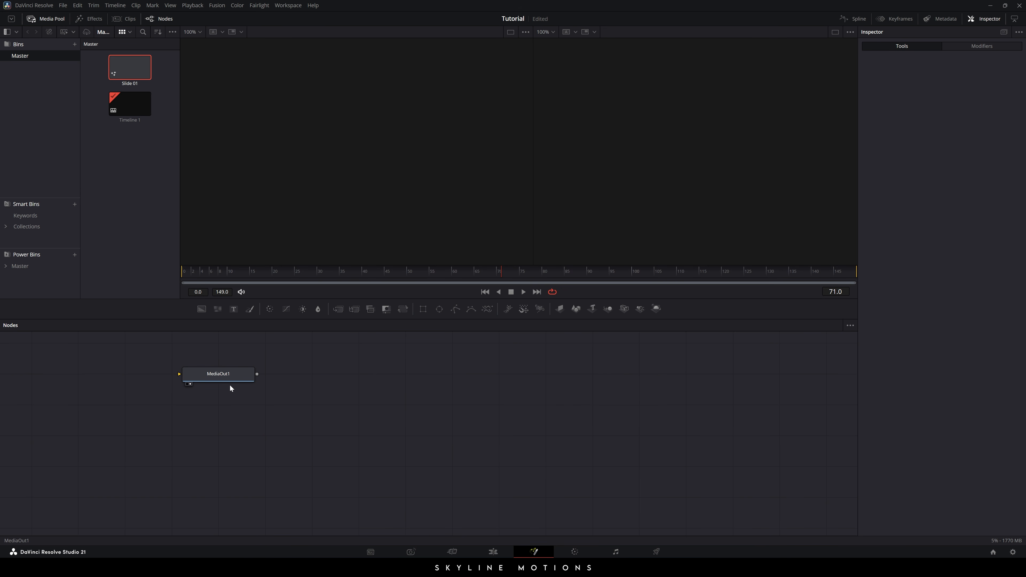
drag(222, 375, 747, 472)
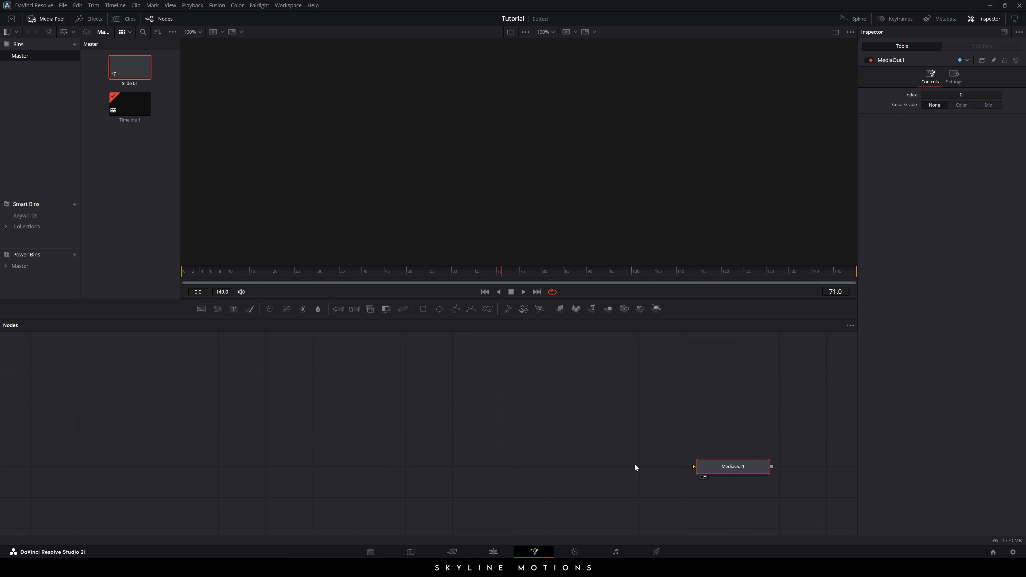
drag(733, 471, 779, 470)
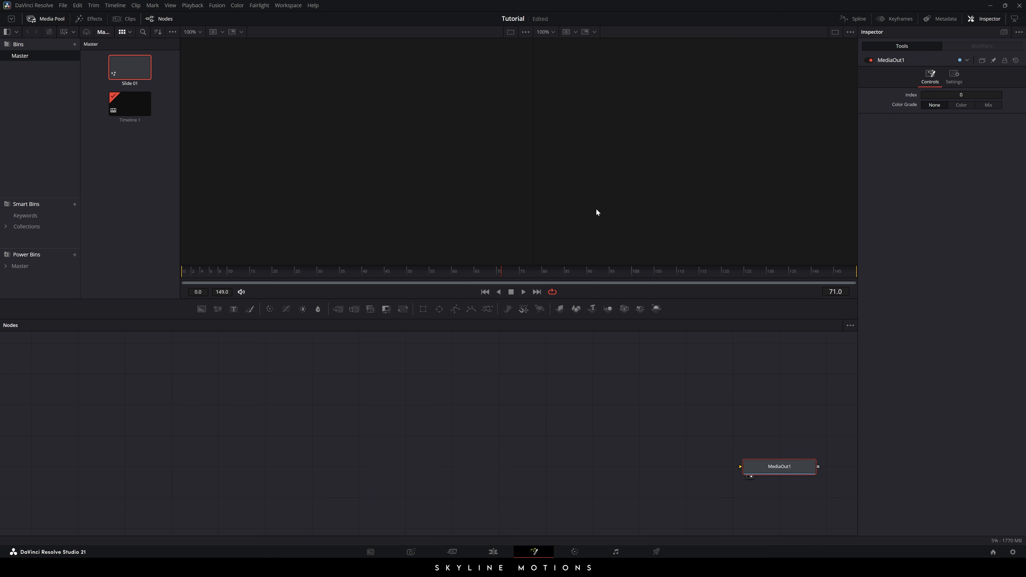
click(835, 32)
Step: Import the photo pexels-aksioart-3765541 from Downloads and add it to the node graph
right_click(124, 162)
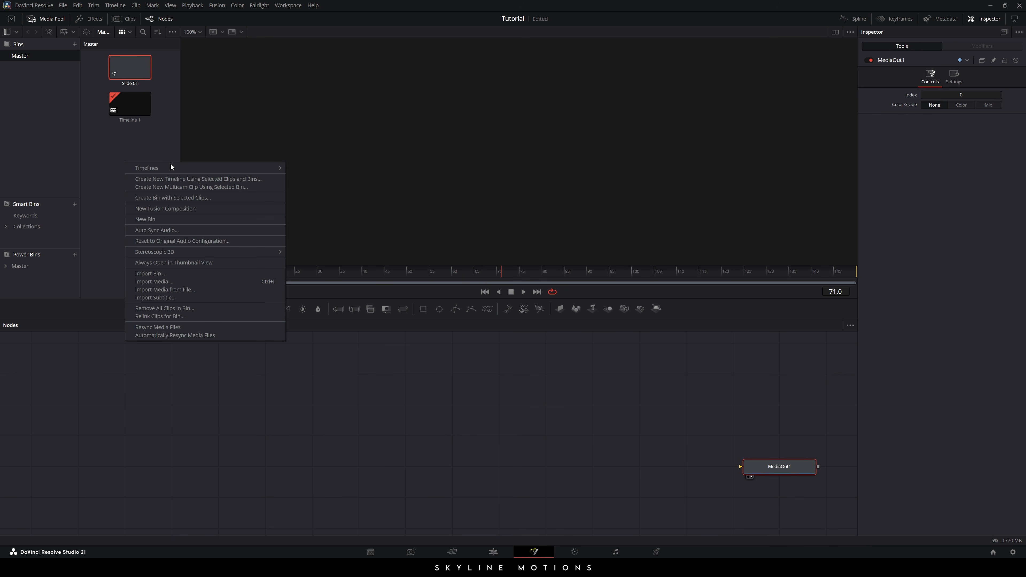
click(162, 280)
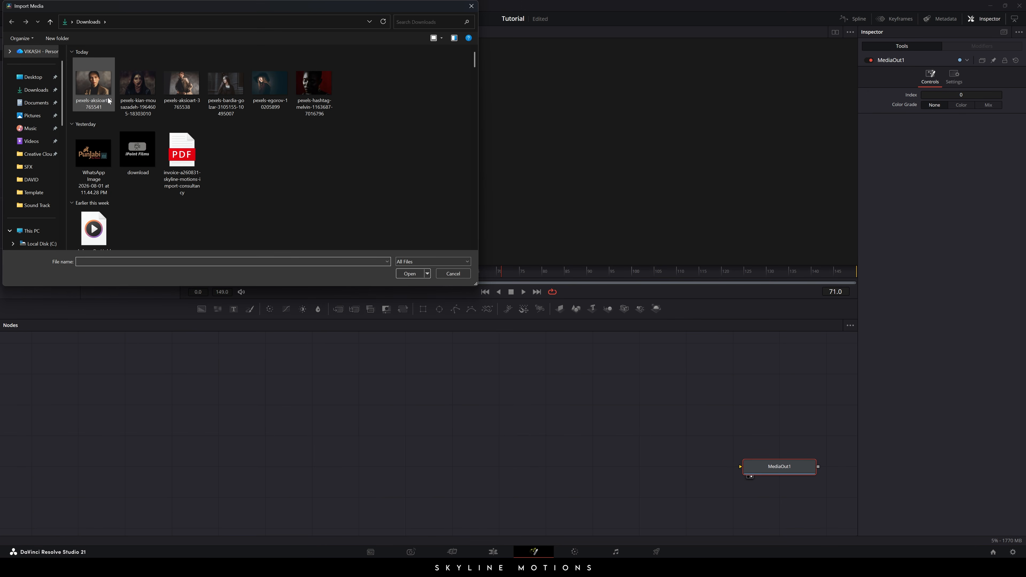
click(100, 96)
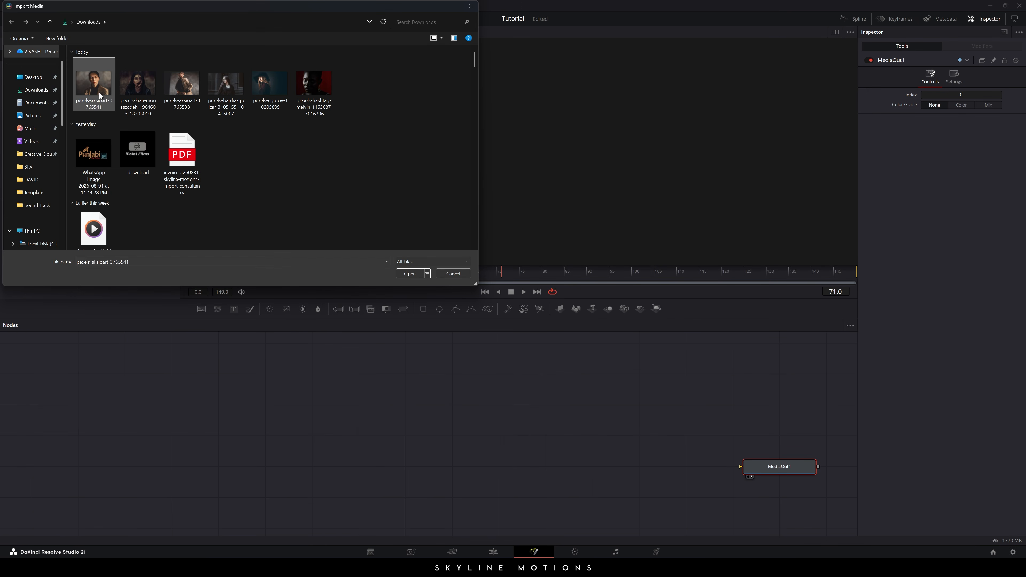
click(409, 275)
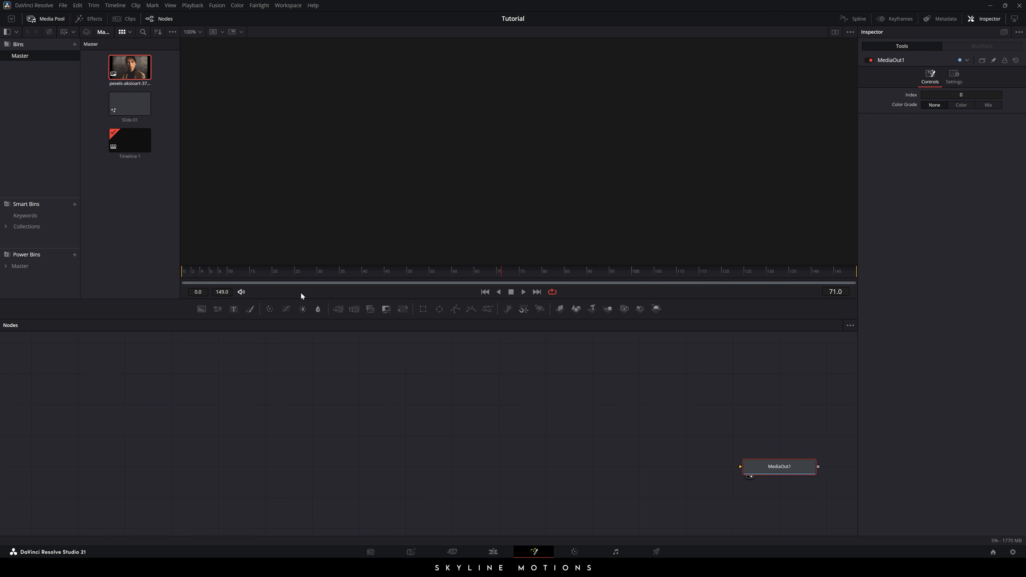
drag(354, 312, 401, 437)
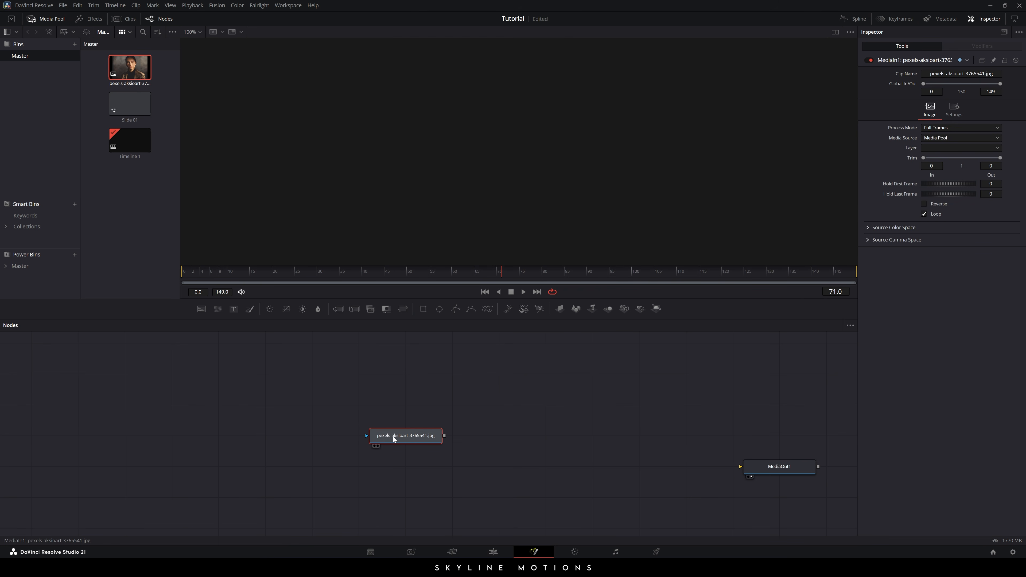
Step: Rename the photo's media node to "Image"
key(F2)
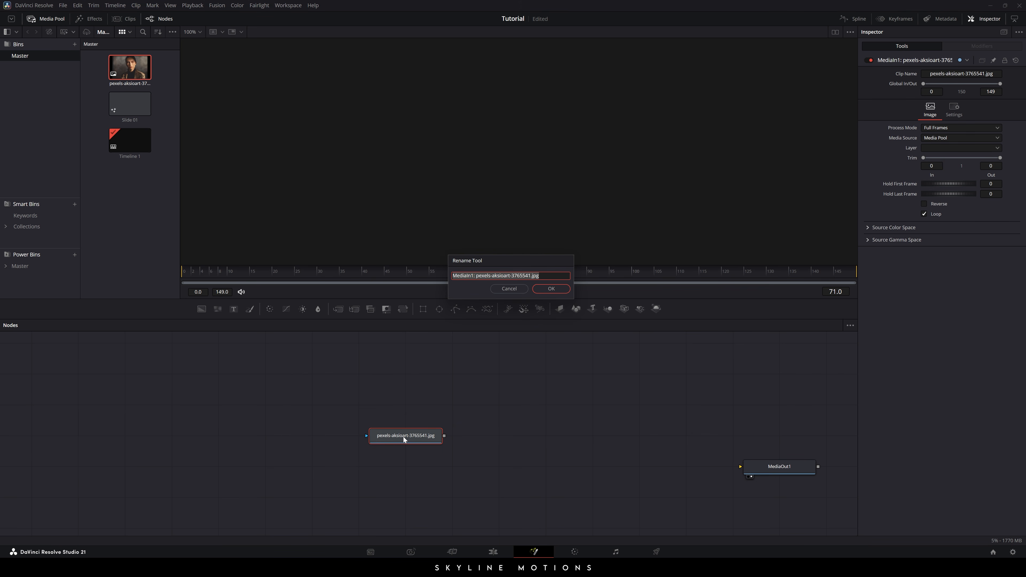
click(509, 289)
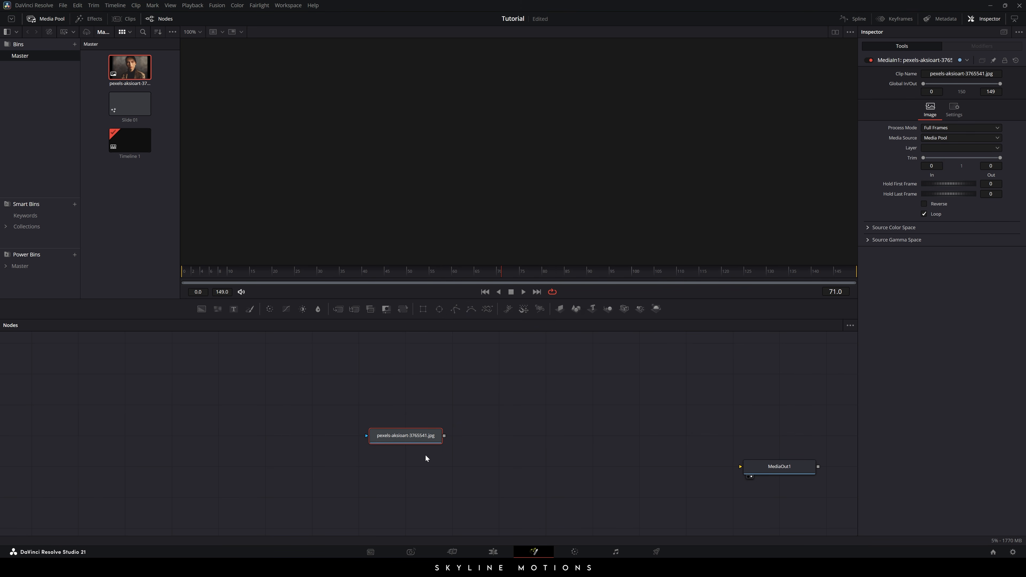
right_click(413, 443)
click(457, 371)
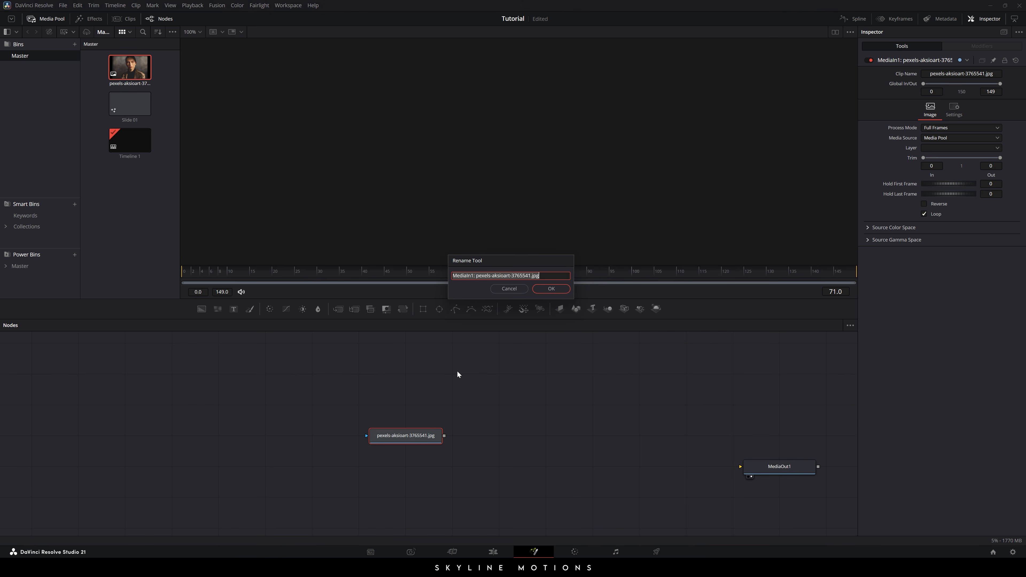
key(BackSpace)
text(Image)
key(Return)
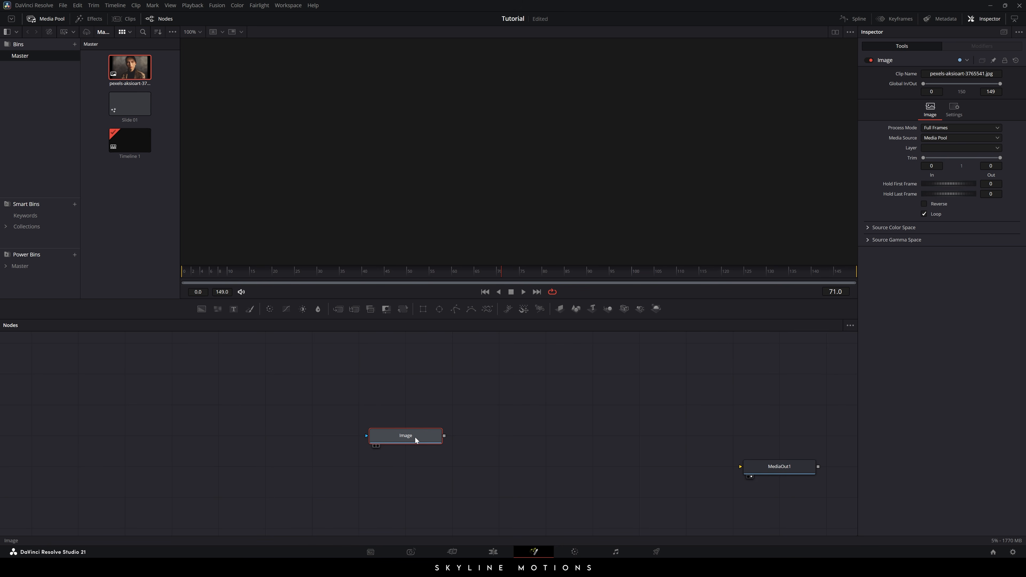
Step: Display the Image node in the viewer and compare its resolution with the project's timeline resolution
key(2)
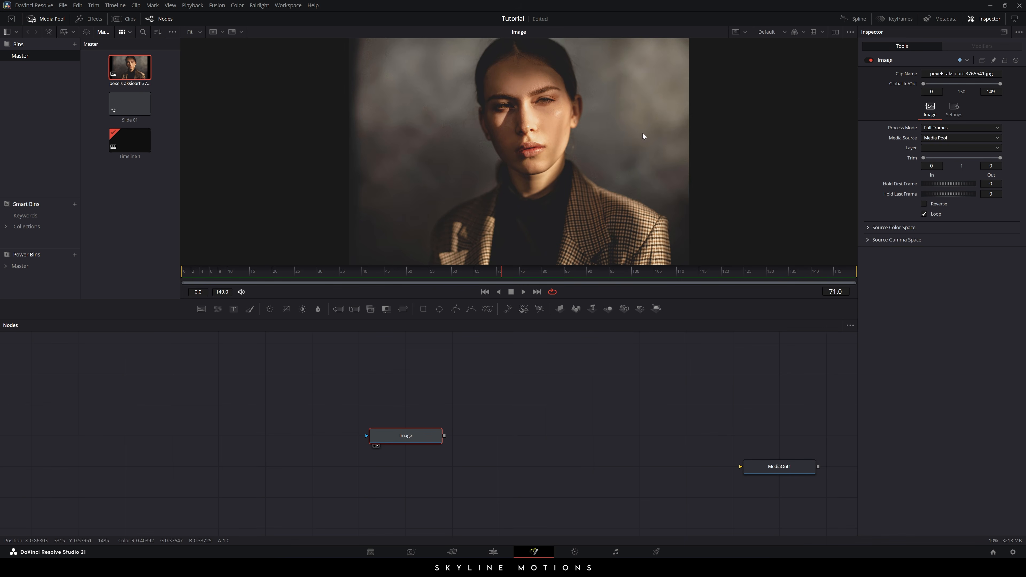
scroll(647, 106, up, 2)
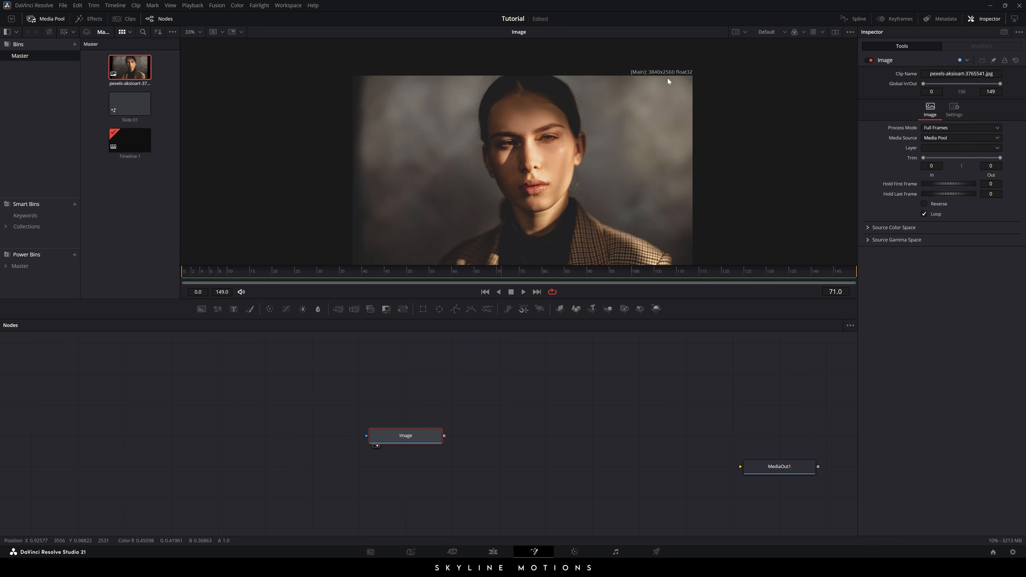
click(1012, 552)
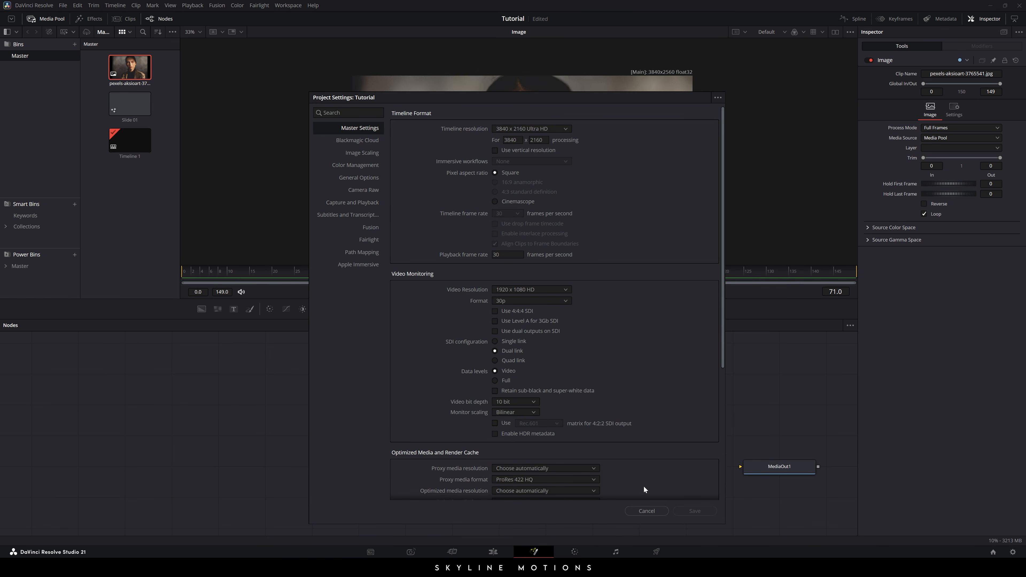
click(647, 510)
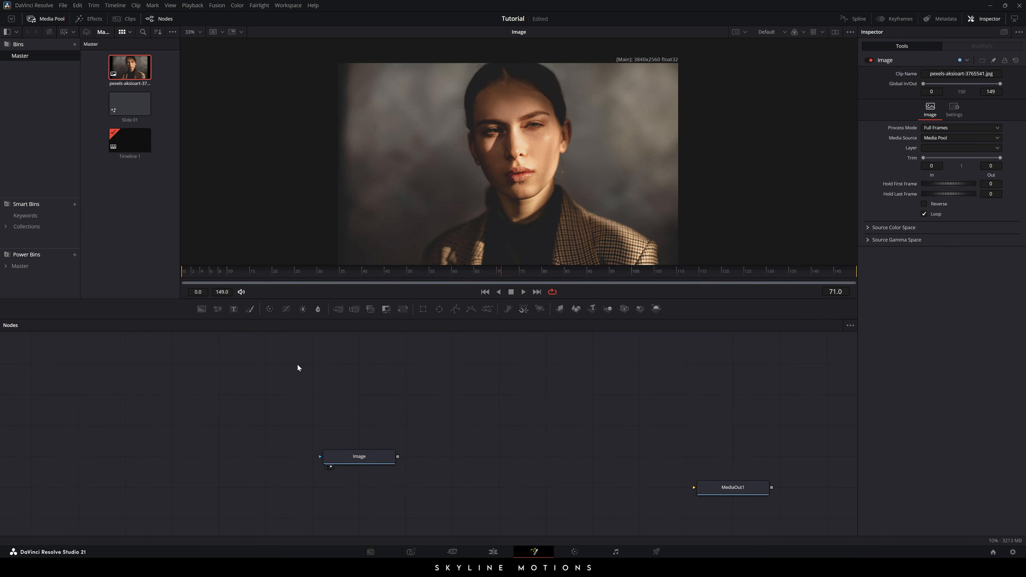
Step: Add a Background node, display it in the viewer and position the Image node directly above it
drag(202, 309, 460, 450)
key(2)
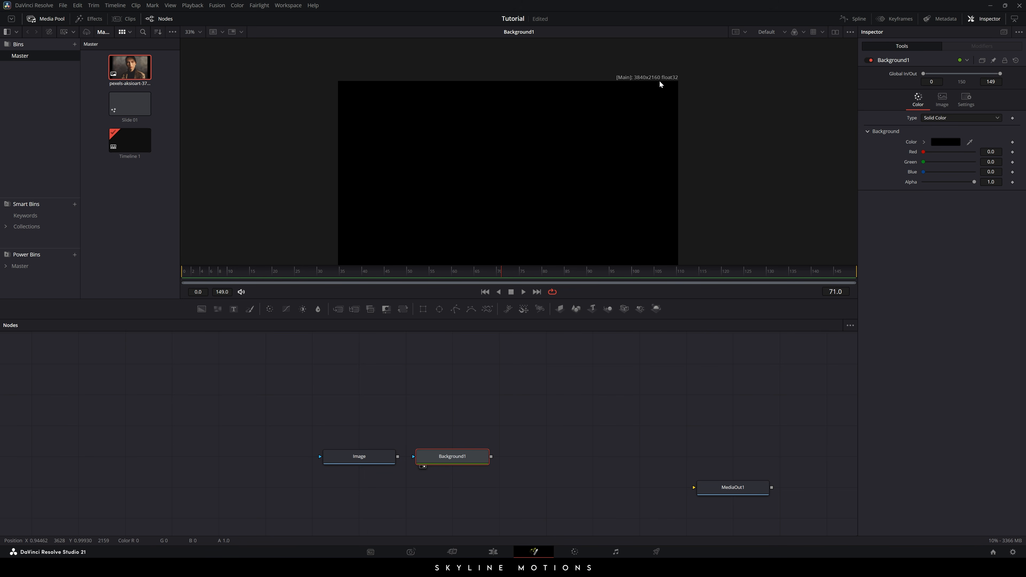
drag(376, 460, 462, 426)
click(419, 440)
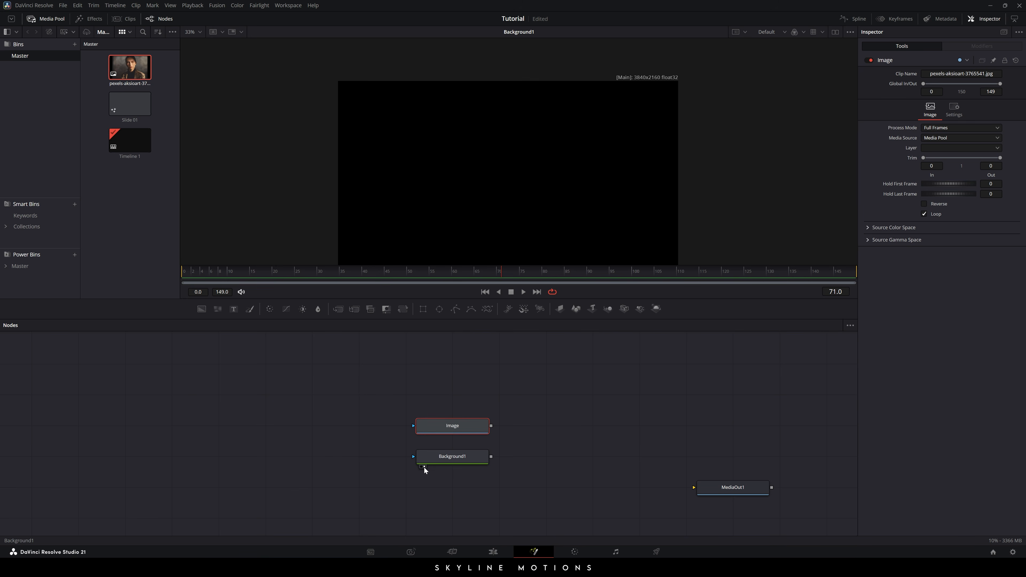
Step: Merge the Image node over the Background node and display the Merge node in the viewer
click(531, 435)
mouse_move(531, 435)
mouse_down()
mouse_move(490, 405)
mouse_move(474, 449)
mouse_move(524, 423)
mouse_up()
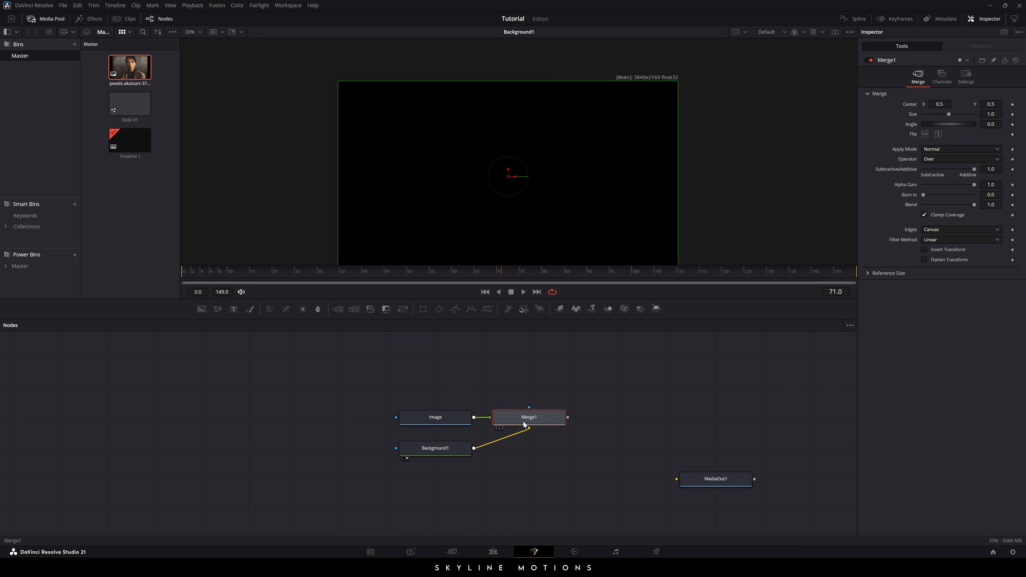
key(1)
drag(579, 215, 573, 184)
drag(543, 424, 524, 426)
mouse_move(517, 423)
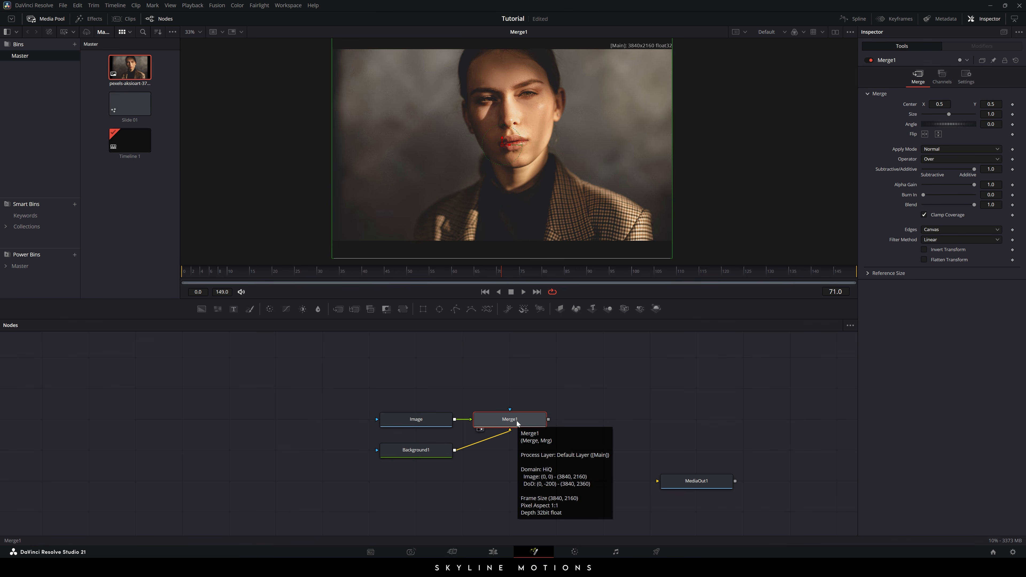
Step: Enlarge the photo in the Merge node to a size of about 1.014 and lower it to a Center Y of about 0.433
click(410, 424)
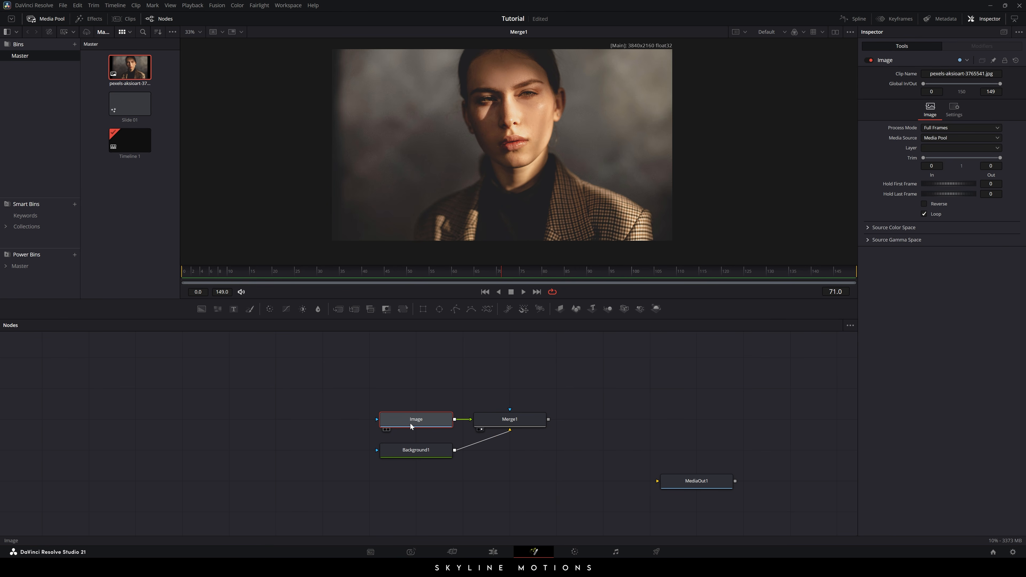
click(506, 424)
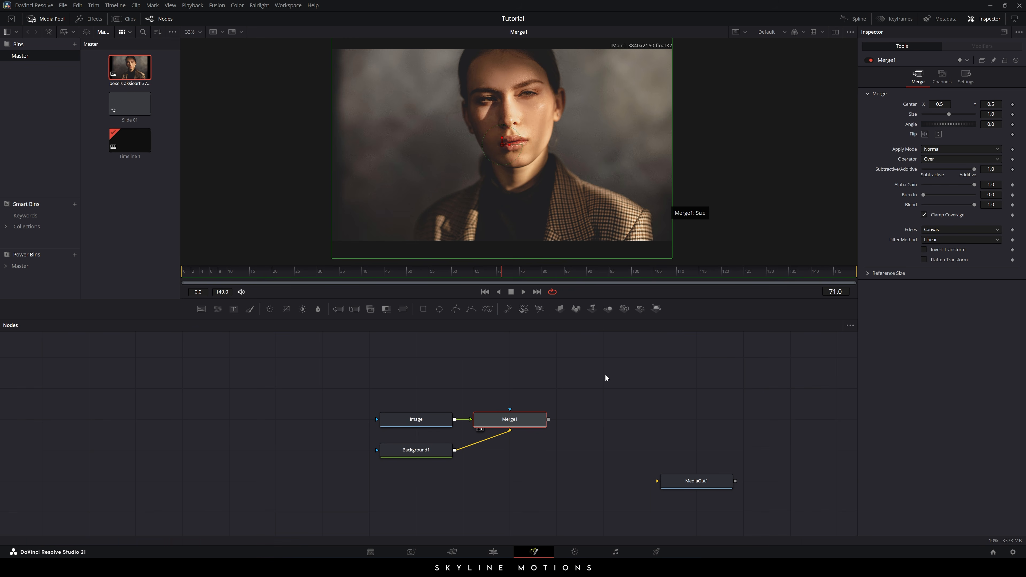
drag(672, 207, 687, 212)
drag(502, 142, 505, 158)
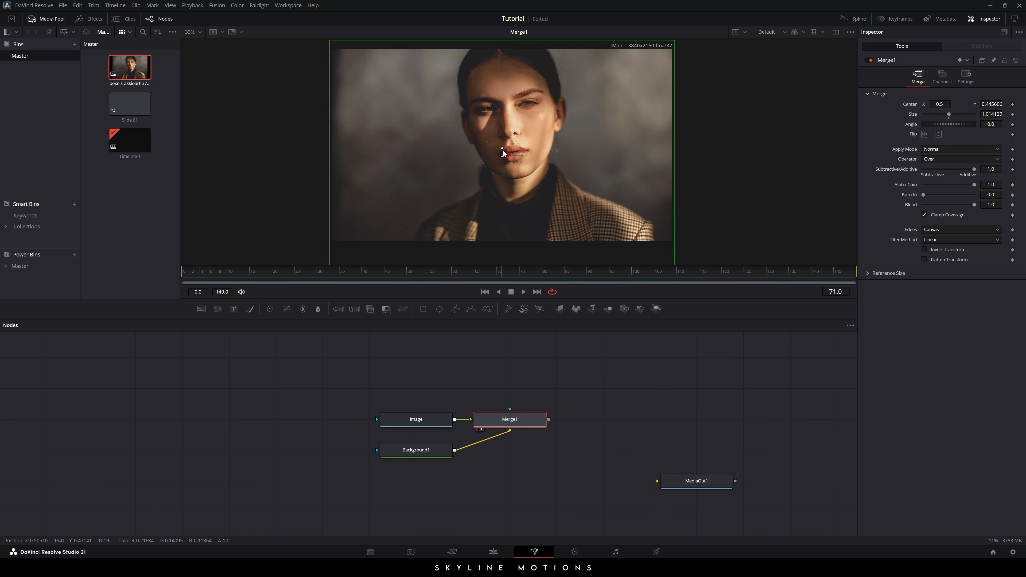
drag(501, 149, 501, 151)
Step: Arrange the node graph with the Background node directly beneath the Merge node and the MediaOut node farther away from them
drag(429, 453, 503, 460)
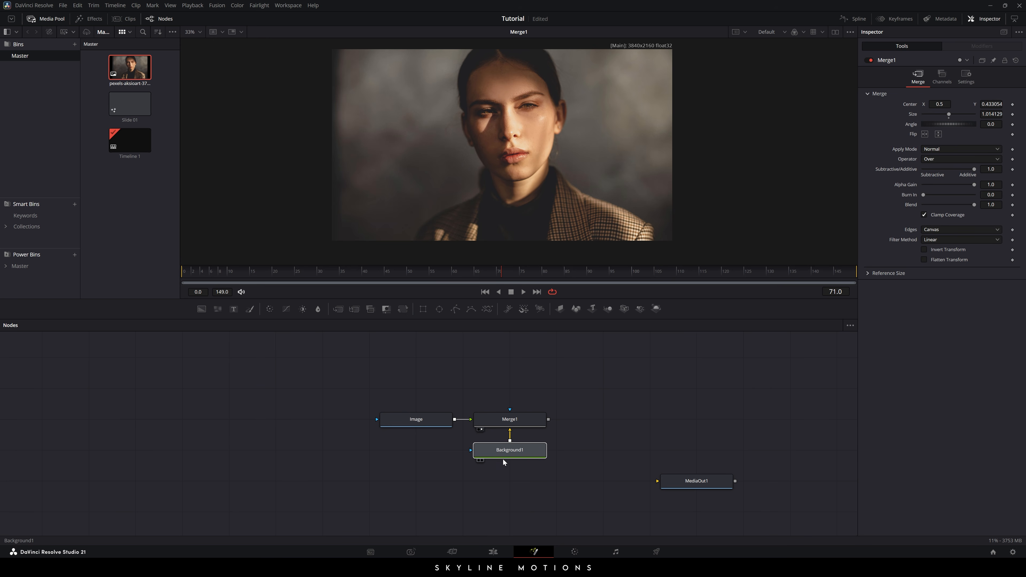
drag(606, 411, 518, 408)
drag(613, 484, 709, 484)
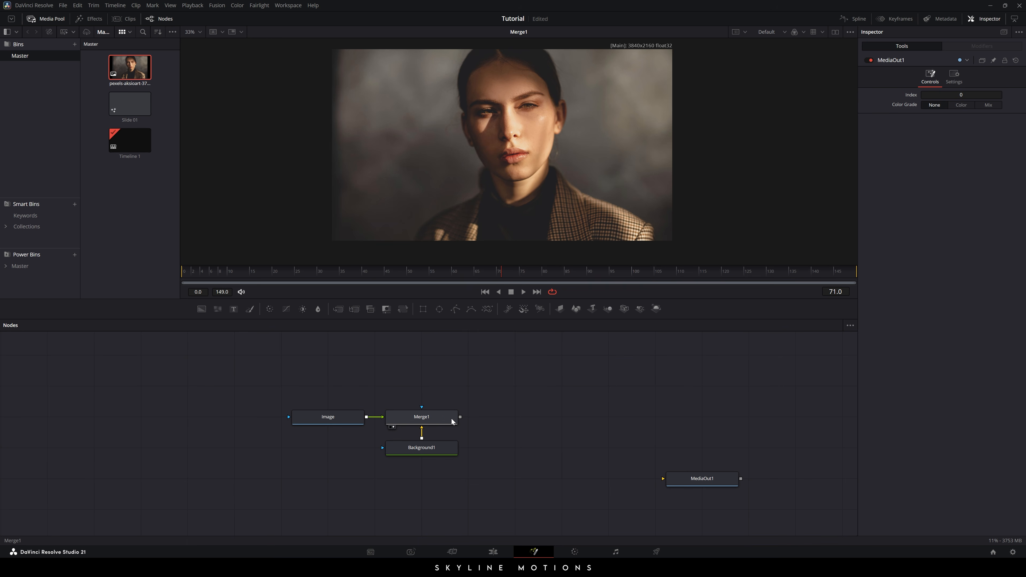
Step: Add a Transform node after the Merge node, display it in the viewer and rename it "Ani"
click(417, 420)
click(403, 313)
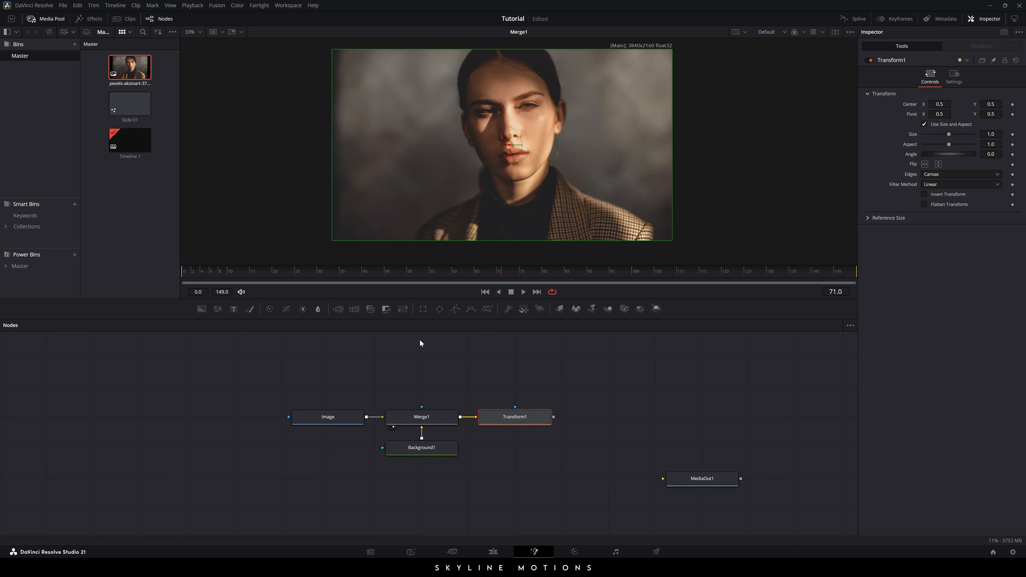
key(1)
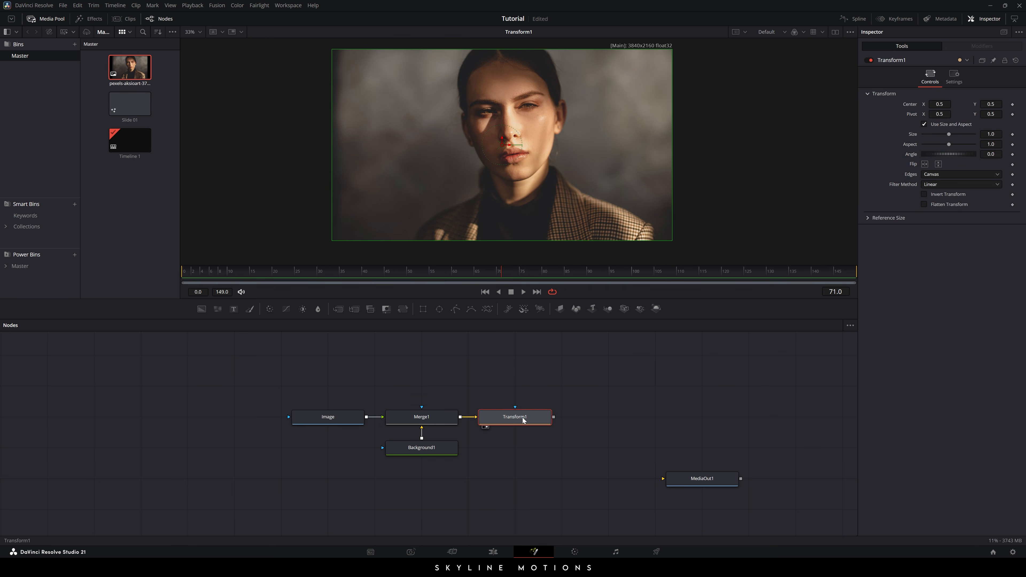
key(F2)
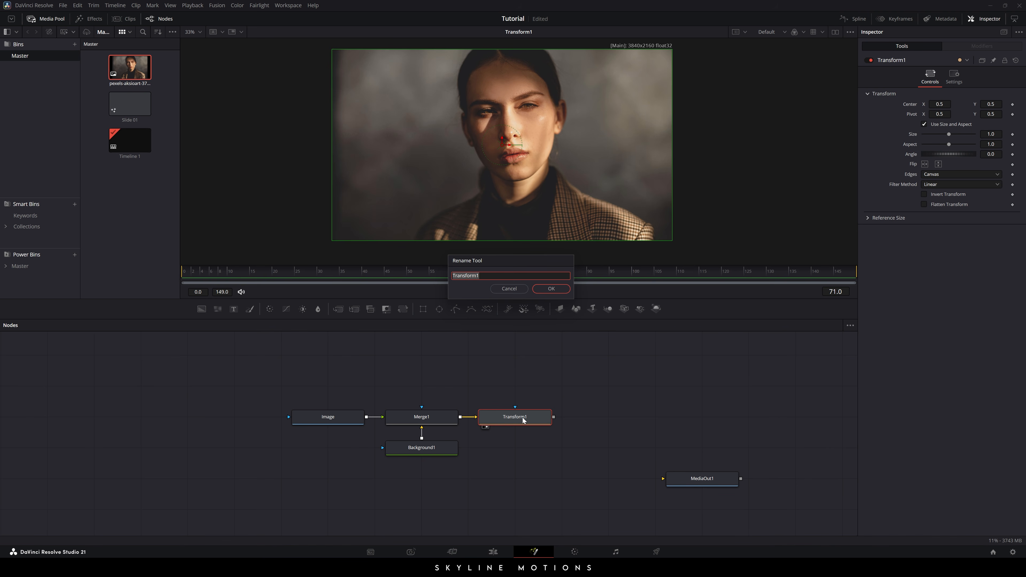
text(Ani)
key(BackSpace)
key(BackSpace)
text(ni)
key(Return)
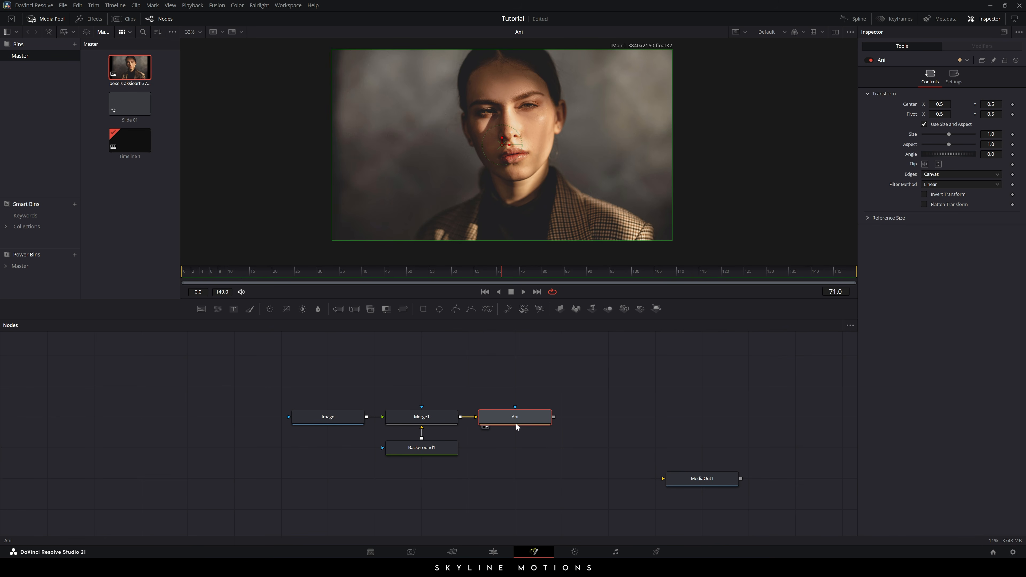
Step: Animate the Ani node's Size with a keyframe of 1.0 at frame 149 and one of 1.25 at frame 0
drag(650, 271, 859, 274)
right_click(914, 133)
click(934, 144)
drag(744, 277, 188, 283)
click(991, 134)
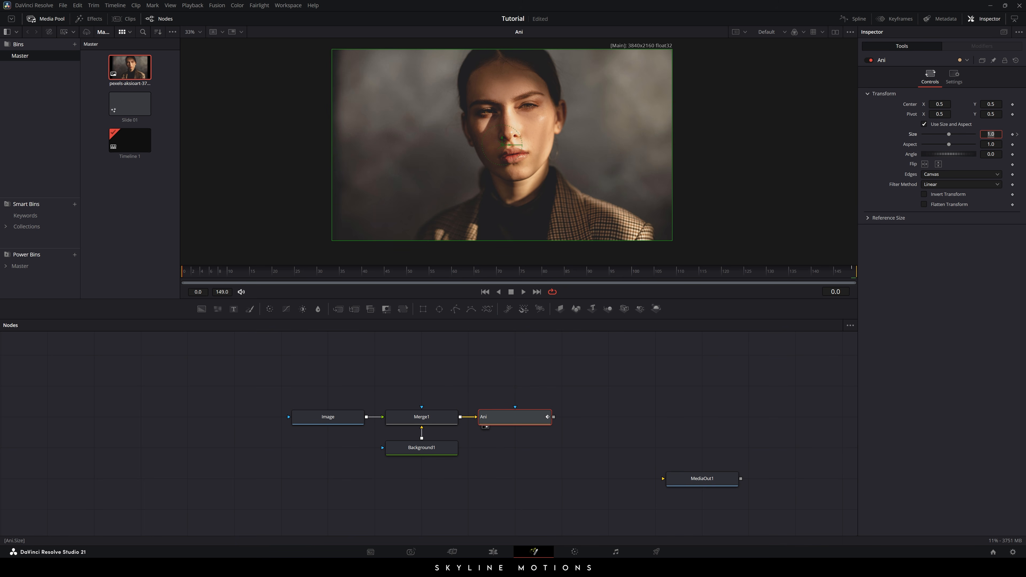
text(1.25)
key(Tab)
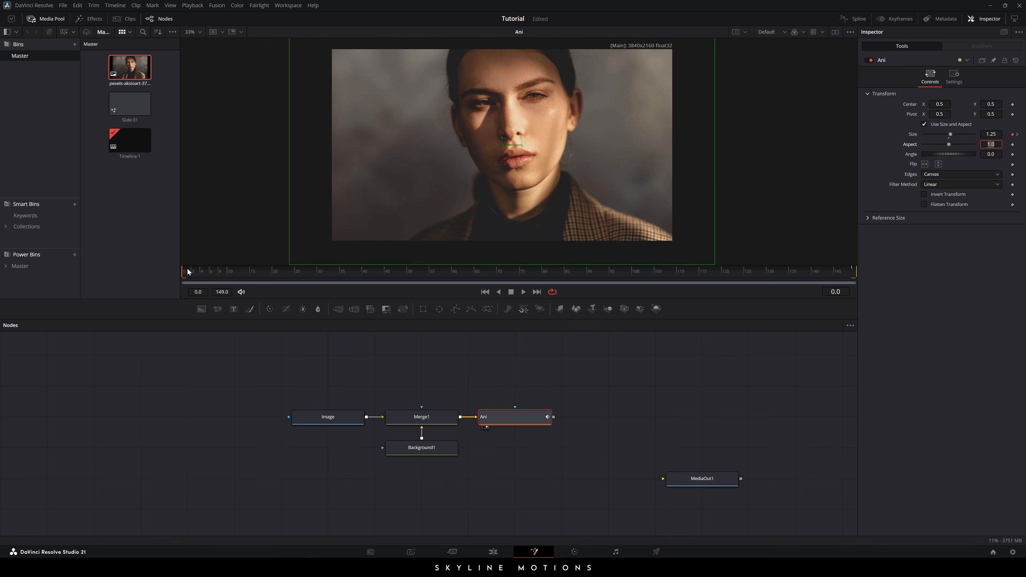
Step: Preview the Ani node's zoom-out animation across the frame range
click(207, 271)
drag(214, 270, 631, 275)
click(587, 374)
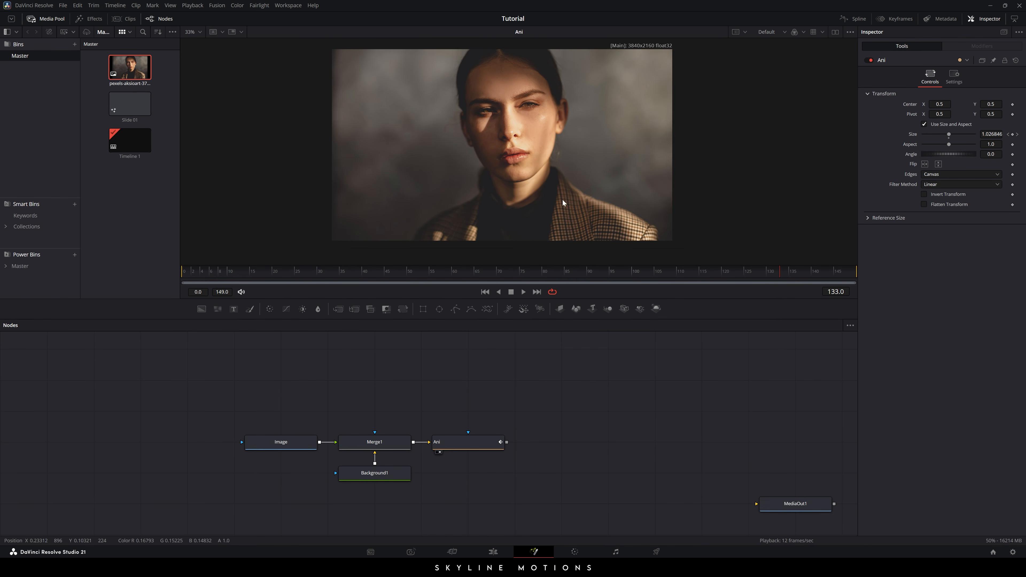
Step: Keyframe the Ani node's Center at its current position at frame 45 and set Center Y to -0.125 at frame 0
drag(520, 280, 384, 275)
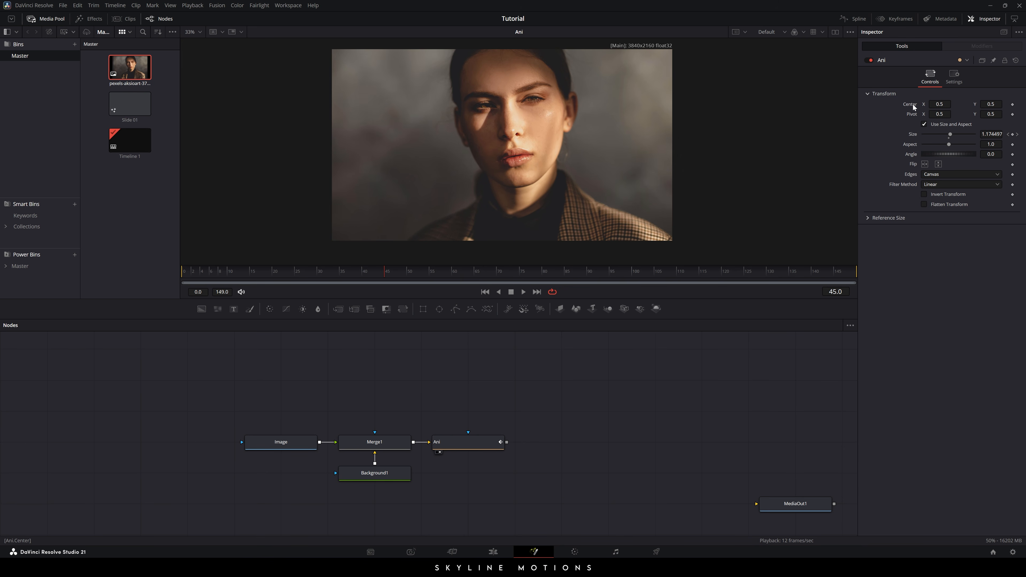
click(1012, 105)
drag(375, 274, 184, 281)
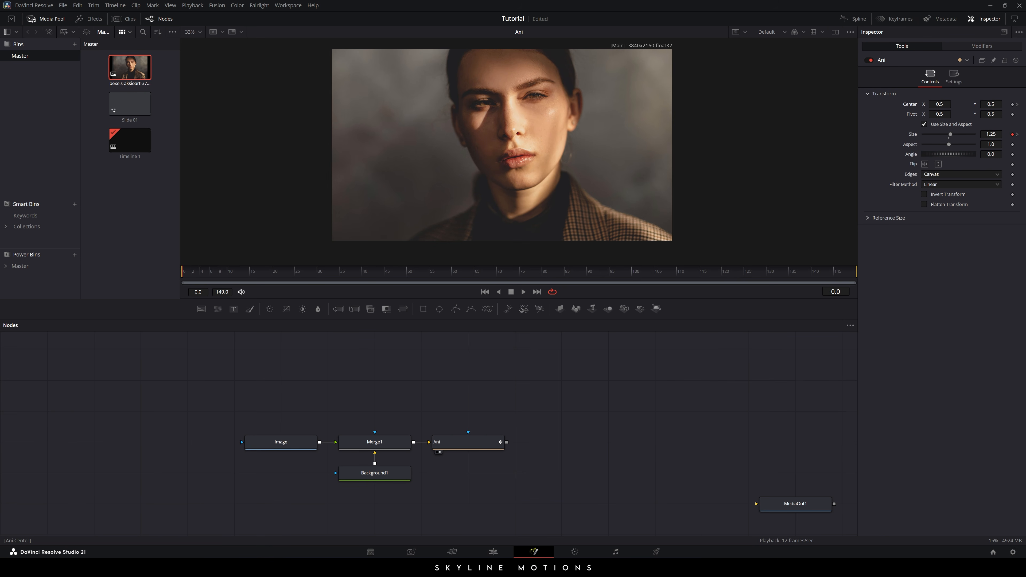
double_click(990, 104)
text(-0.125)
key(Tab)
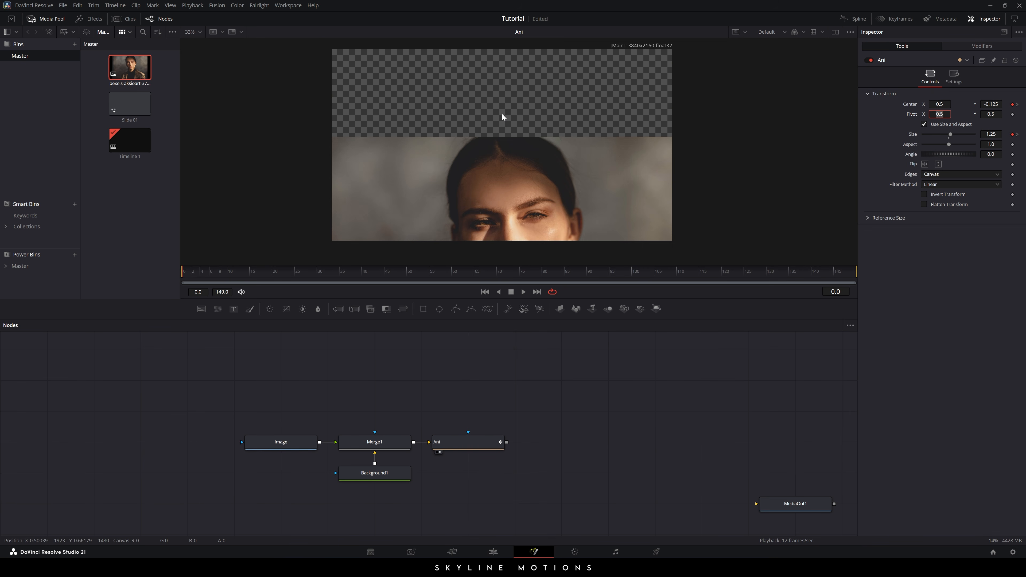
Step: Set the Ani node's Edges option to Mirror
click(458, 443)
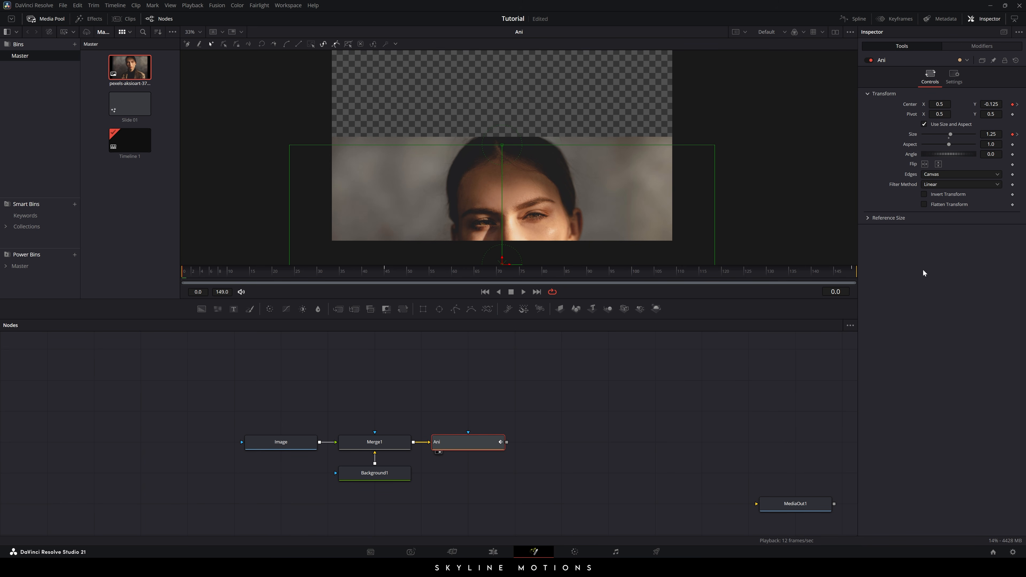
click(935, 174)
click(936, 211)
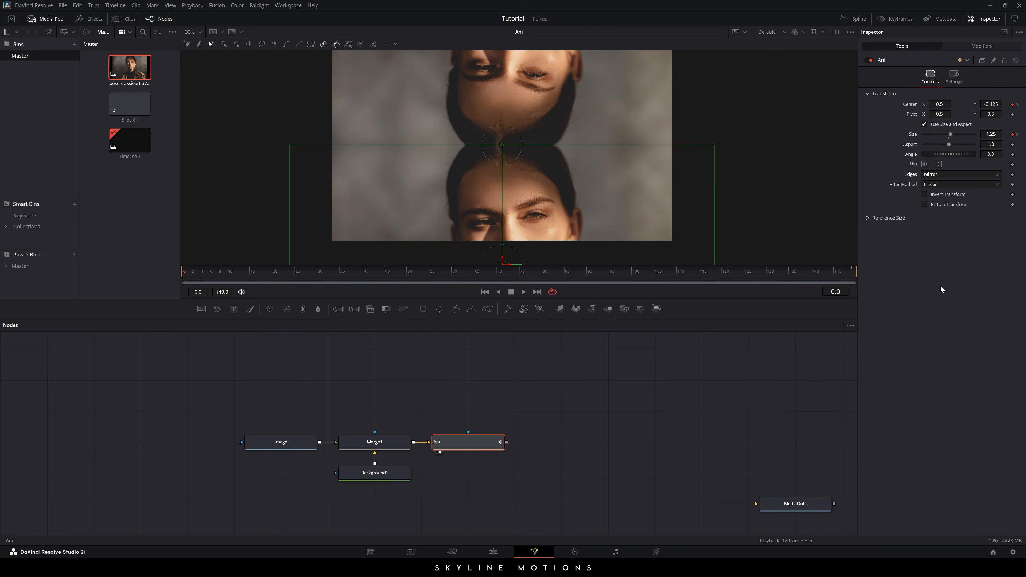
Step: Keyframe the Ani node's Center at frame 105, set Center X to 1.0 at frame 149 and preview the exit movement
drag(356, 278, 655, 277)
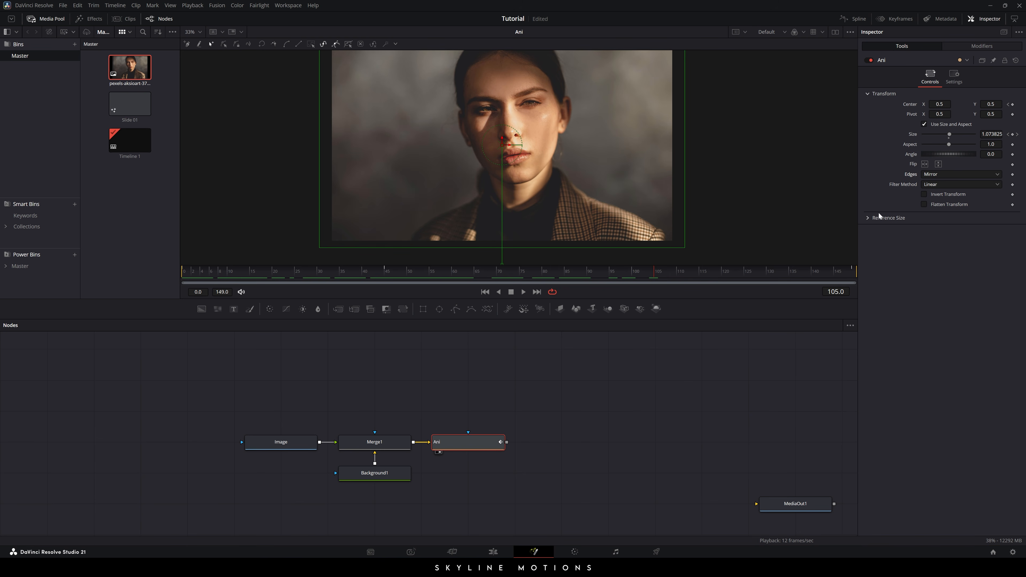
click(1012, 104)
drag(682, 272, 871, 274)
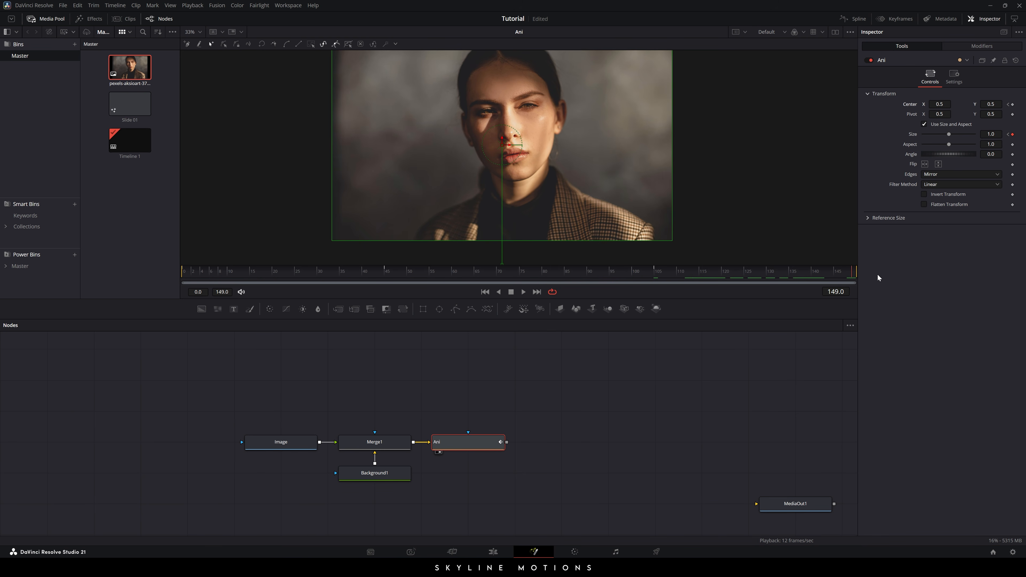
drag(512, 147, 603, 151)
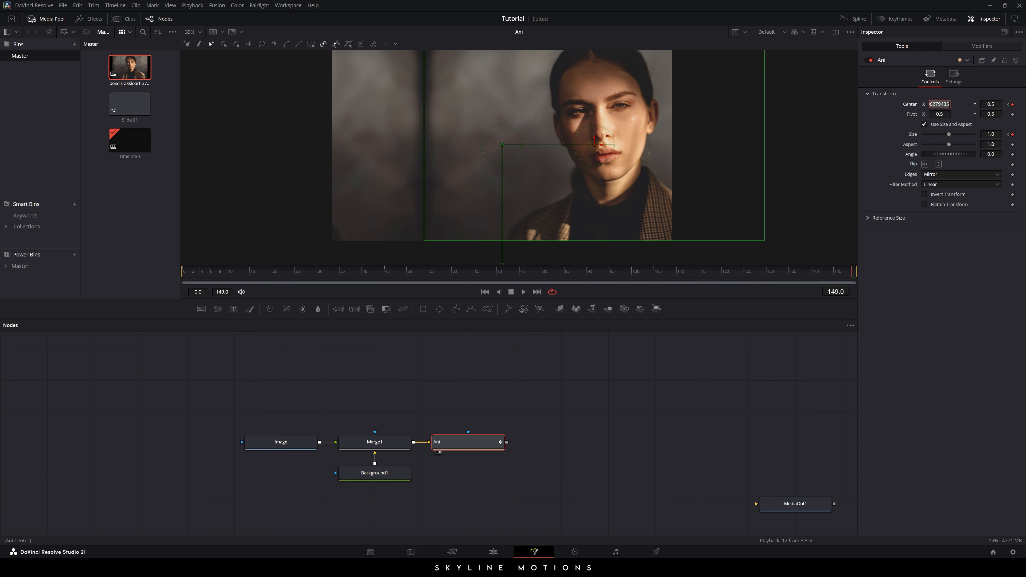
text(1)
key(Tab)
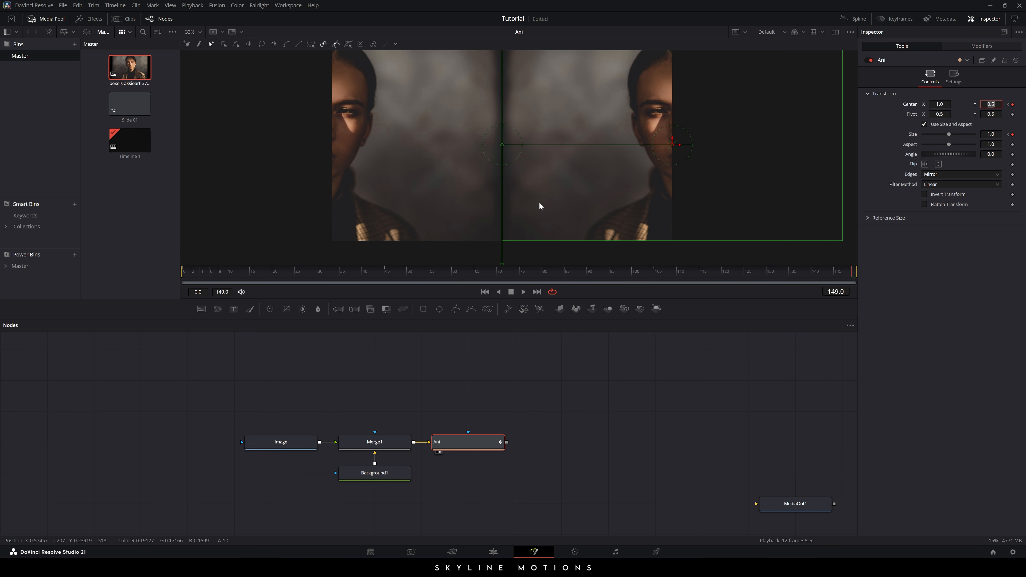
click(649, 270)
drag(633, 275, 730, 302)
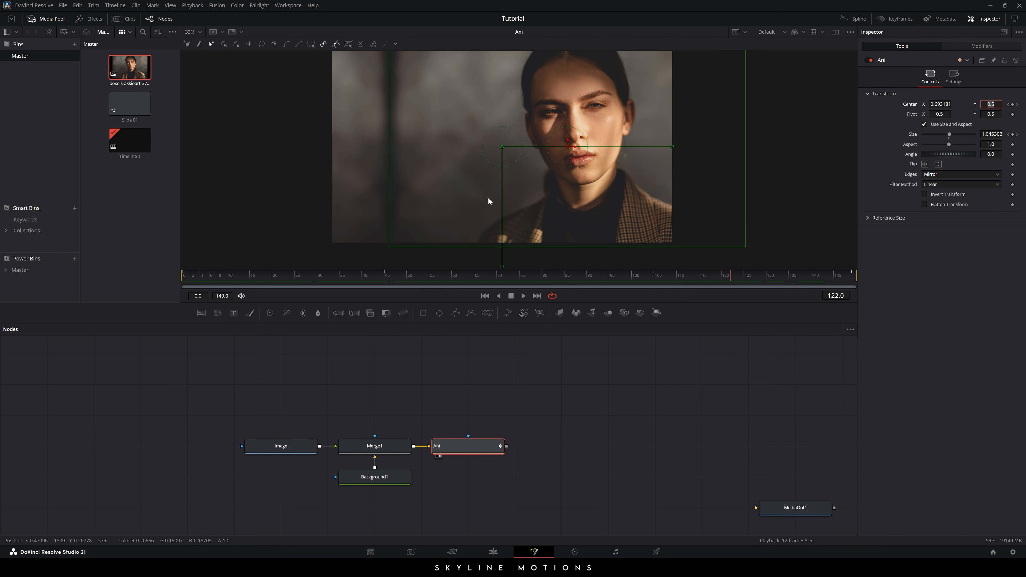
Step: Show only the Ani node's Center Displacement curve in the Spline editor, enlarged and fitted to the view
click(856, 19)
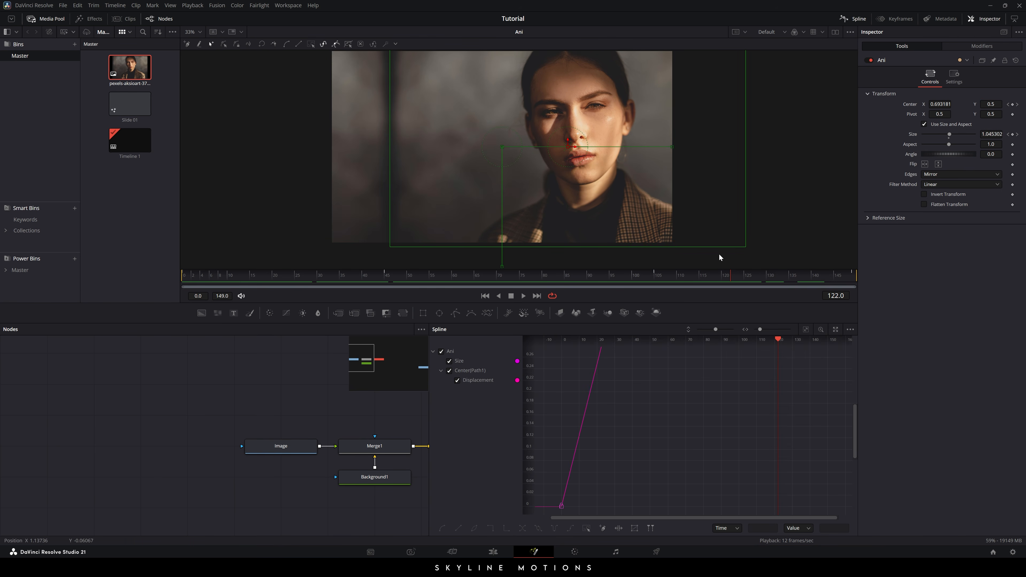
click(449, 361)
click(805, 330)
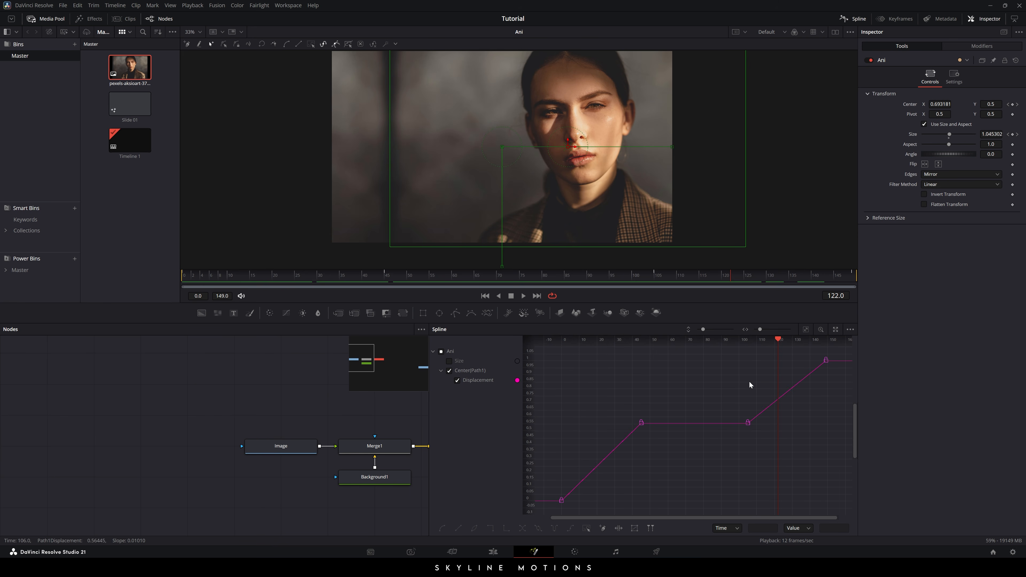
key(F4)
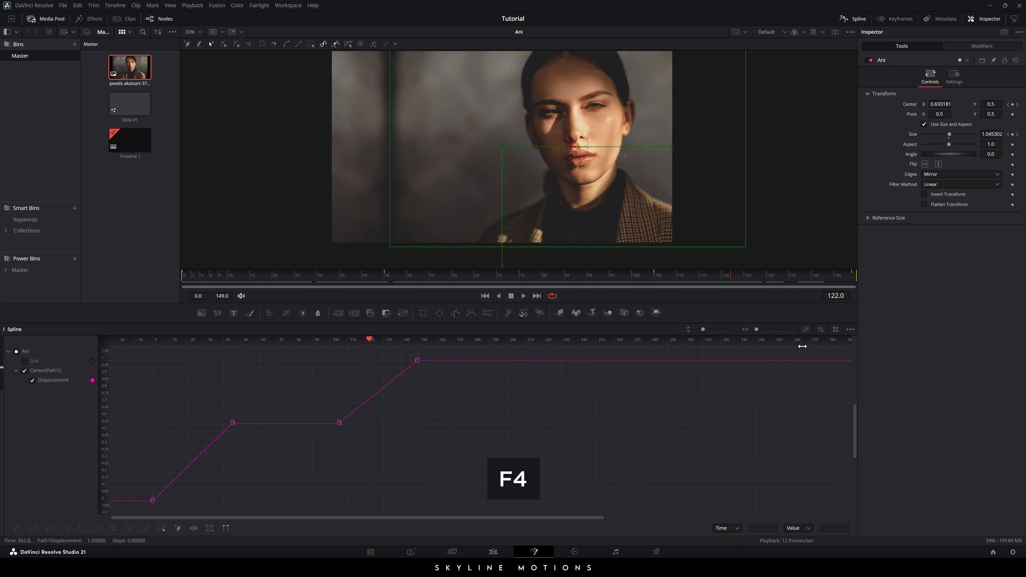
click(806, 330)
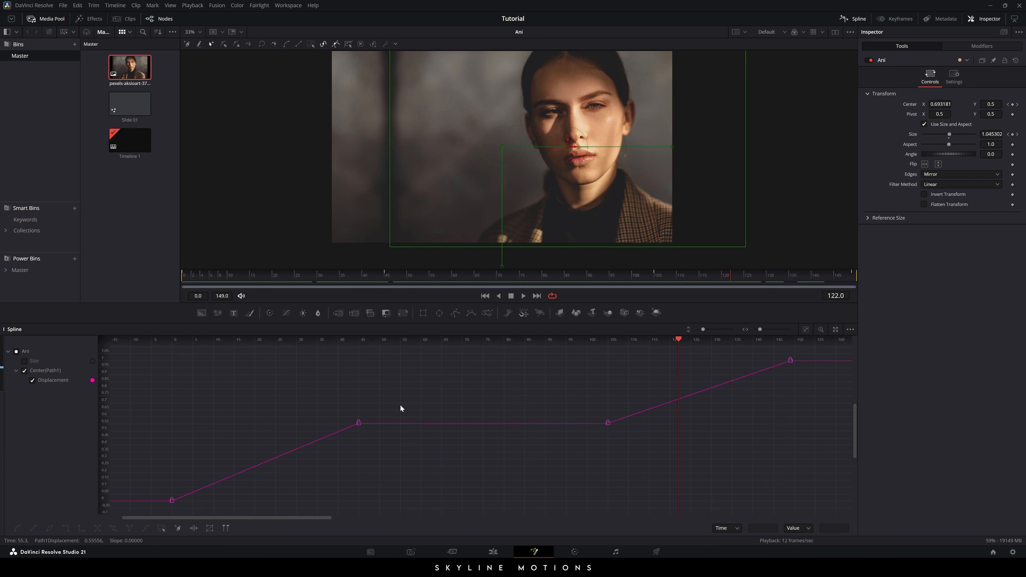
Step: Smooth the first two Displacement keyframes and extend the frame 45 keyframe's incoming handle back to about frame 0
drag(405, 402, 161, 508)
key(s)
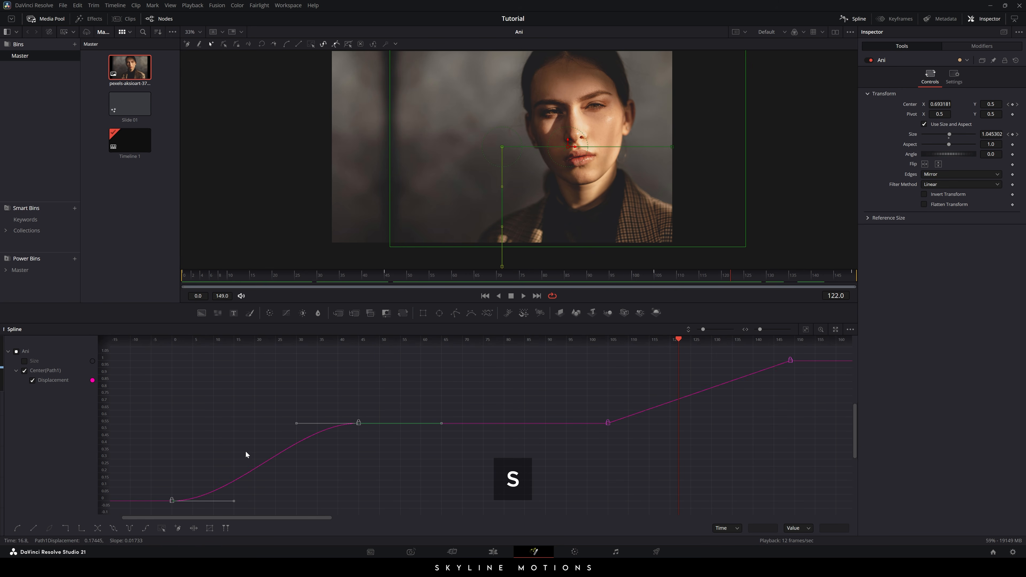
drag(297, 423, 170, 428)
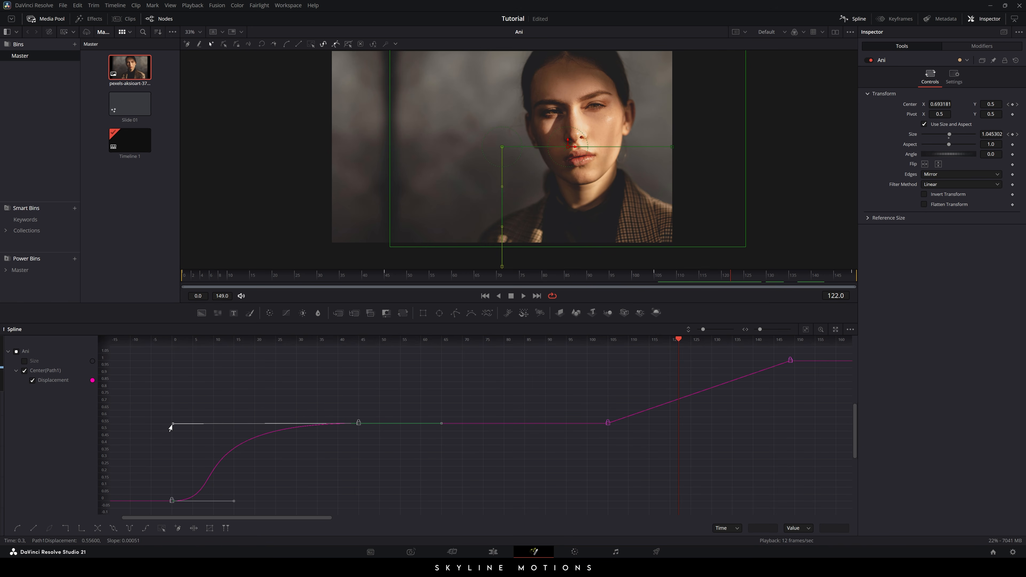
Step: Smooth the last two Displacement keyframes, extend the frame 105 keyframe's outgoing handle to about frame 149 and close the Spline editor
drag(807, 352, 594, 443)
key(shift+s)
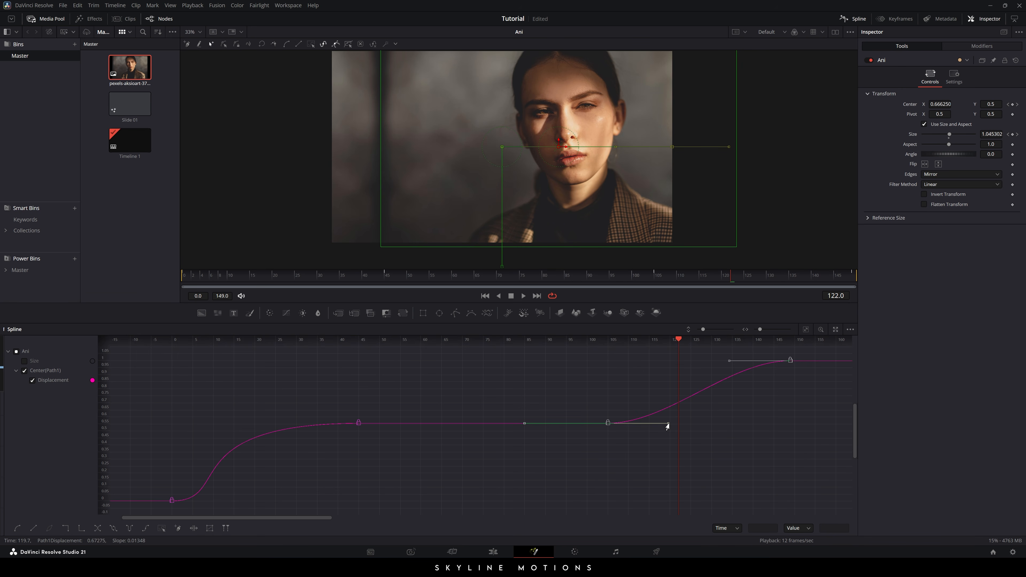
drag(667, 424, 789, 425)
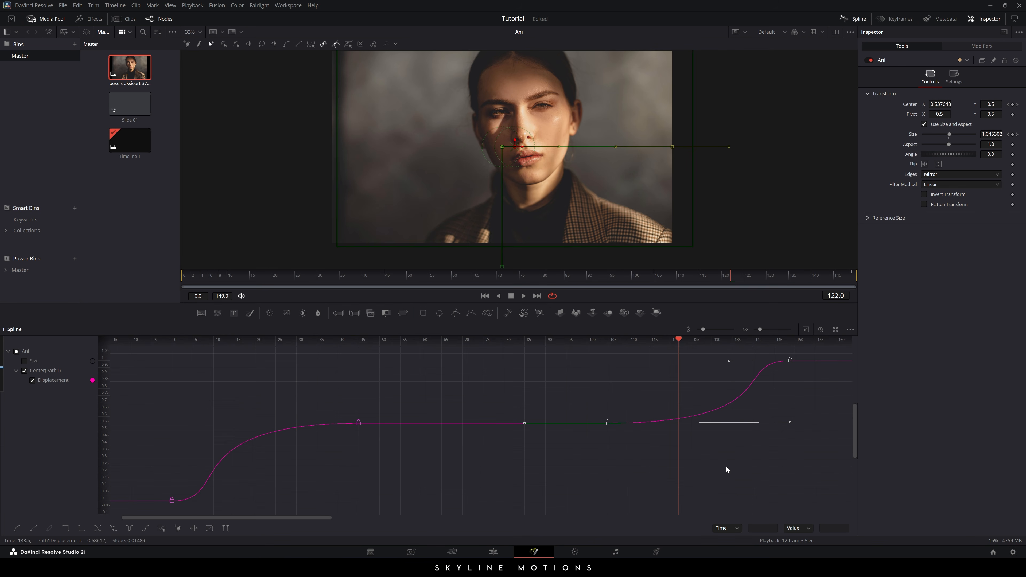
click(857, 19)
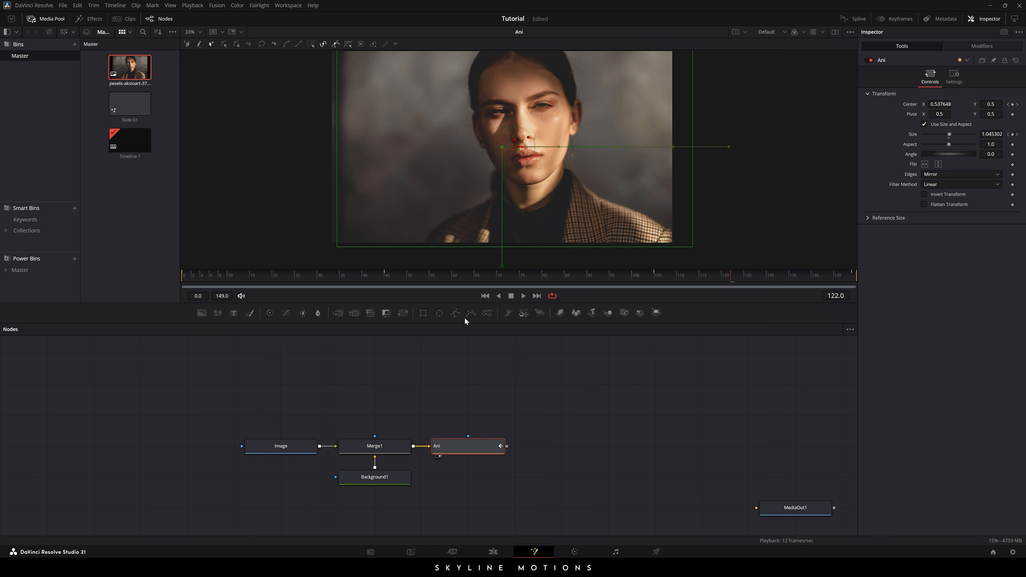
Step: Play back the eased slide animation of the photo
key(space)
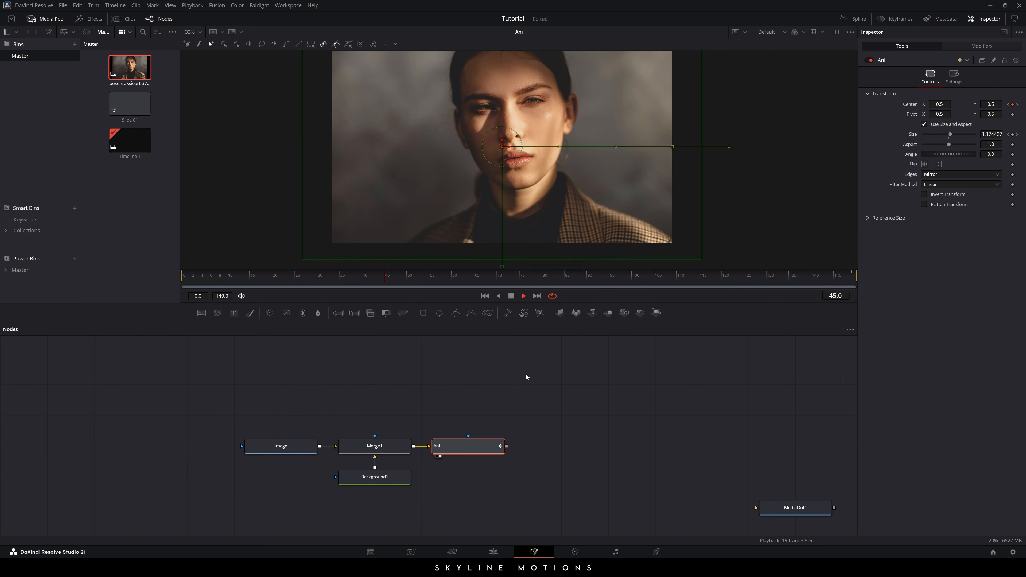
click(535, 412)
key(space)
drag(534, 414, 534, 423)
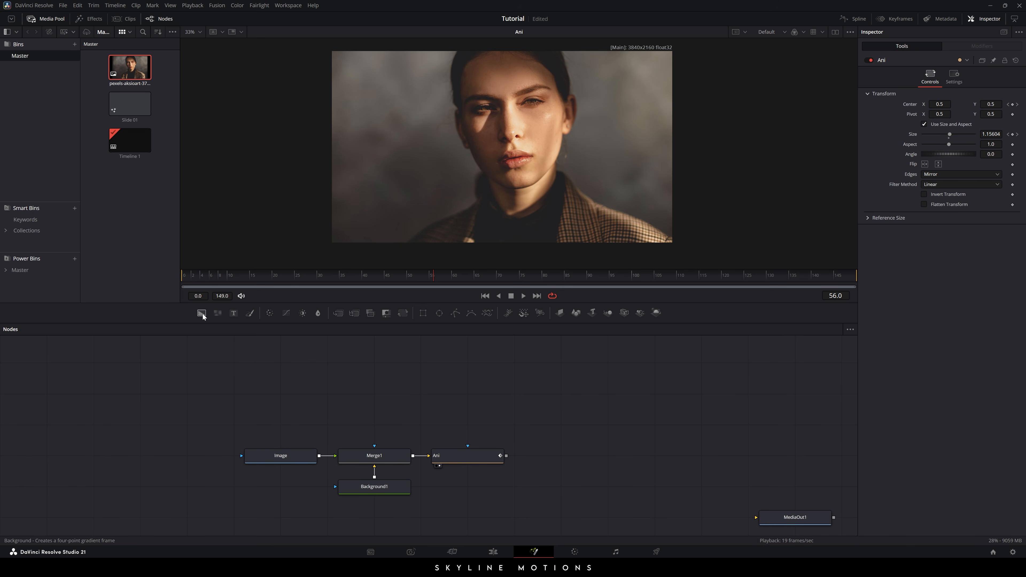
Step: Add a Background node above Merge1 in the node graph and rename it Matte
drag(201, 313, 361, 403)
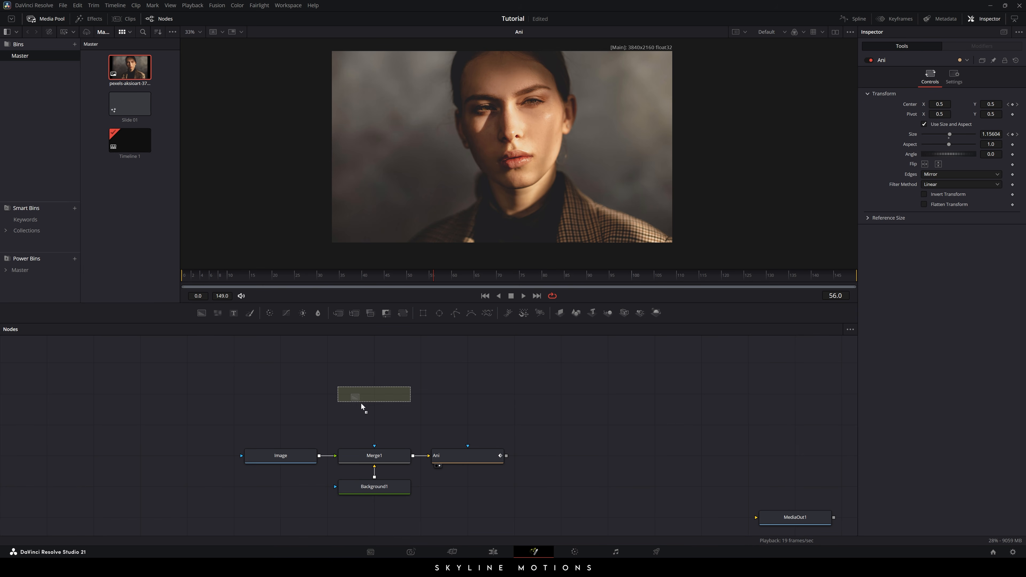
key(F2)
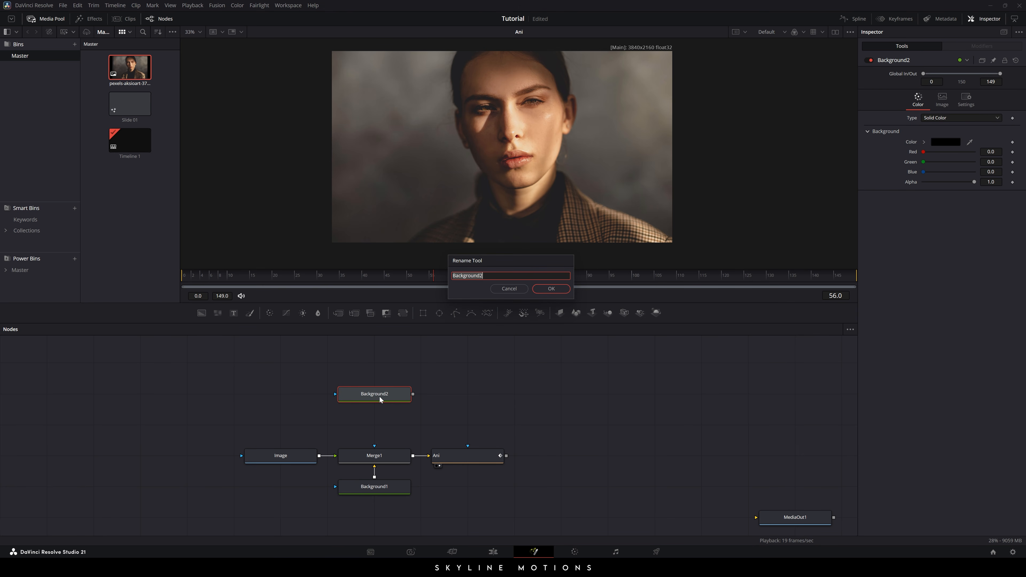
text(Matte)
click(551, 288)
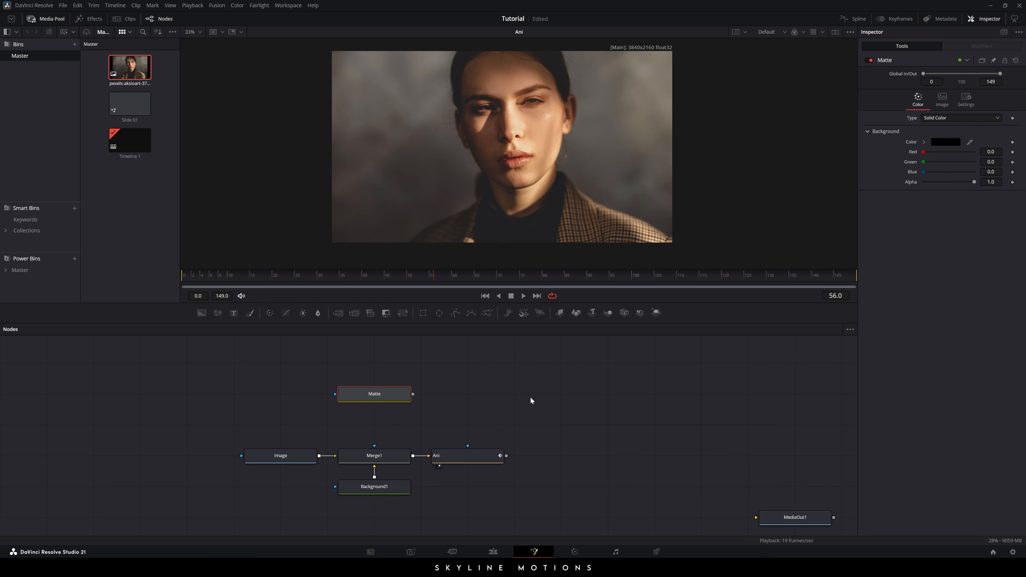
Step: Set the Matte node's background color to white
click(945, 142)
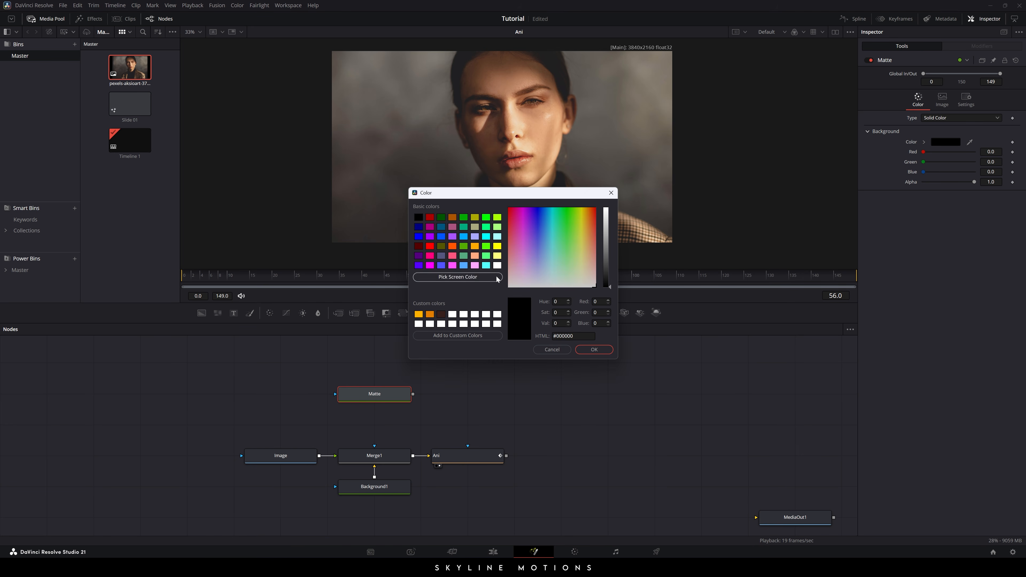
click(497, 265)
click(593, 349)
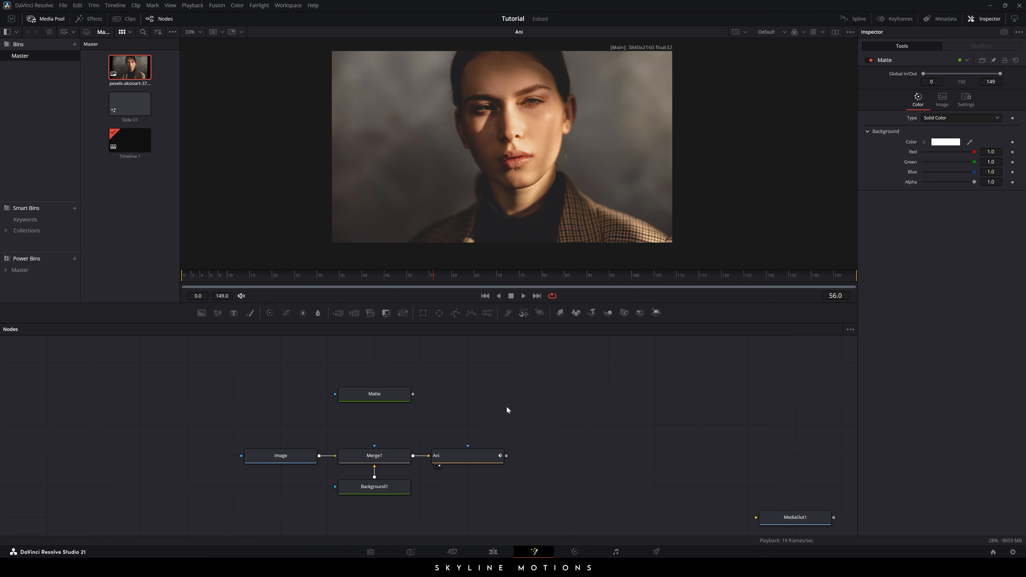
Step: Mask Matte with a rectangle of width 0.8, height 0.8 and corner radius 0.25, and show Matte in the viewer
drag(423, 313, 336, 394)
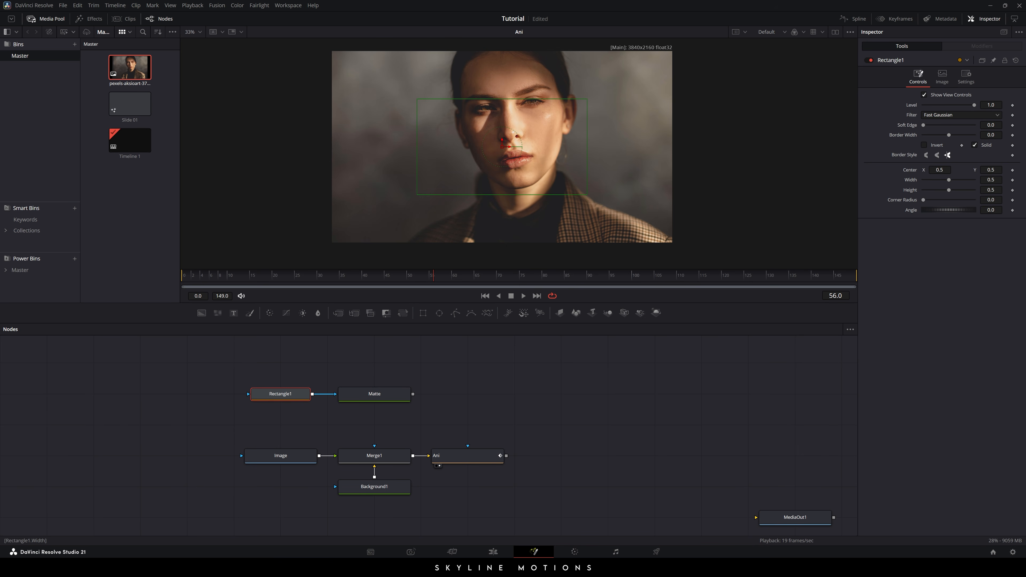
click(990, 180)
text(.8)
key(Tab)
text(.)
key(Tab)
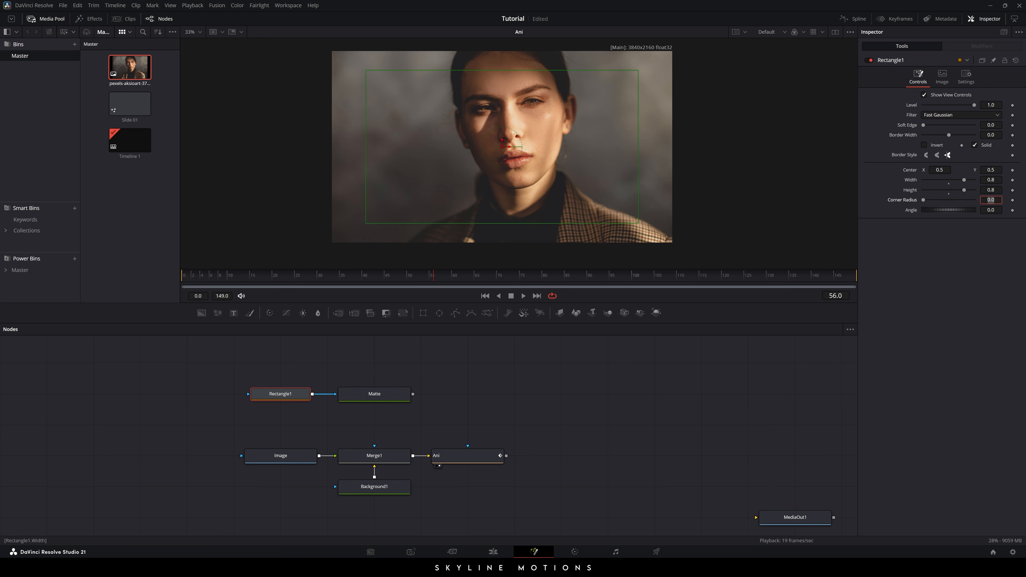
text(.25)
key(Tab)
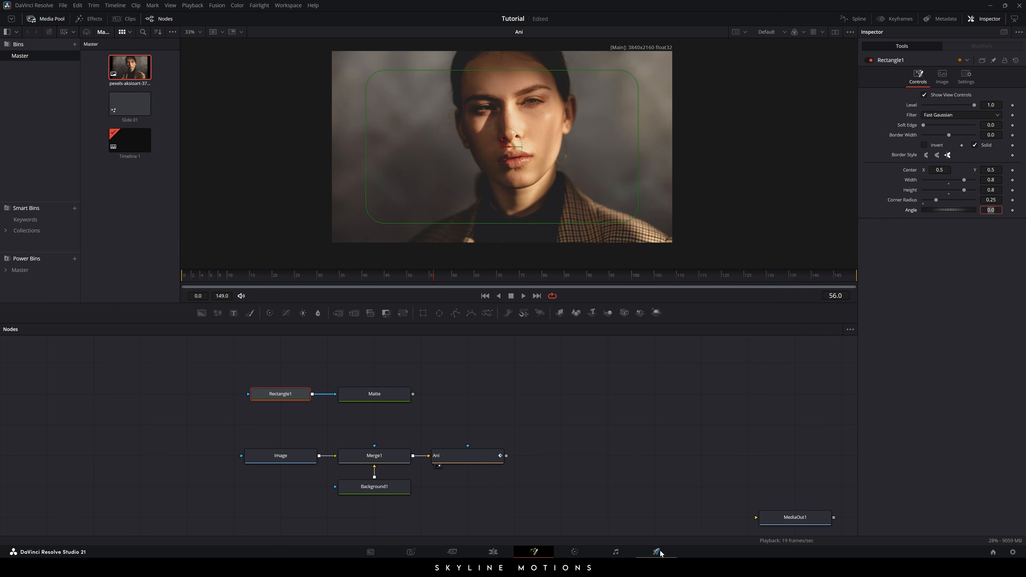
click(343, 404)
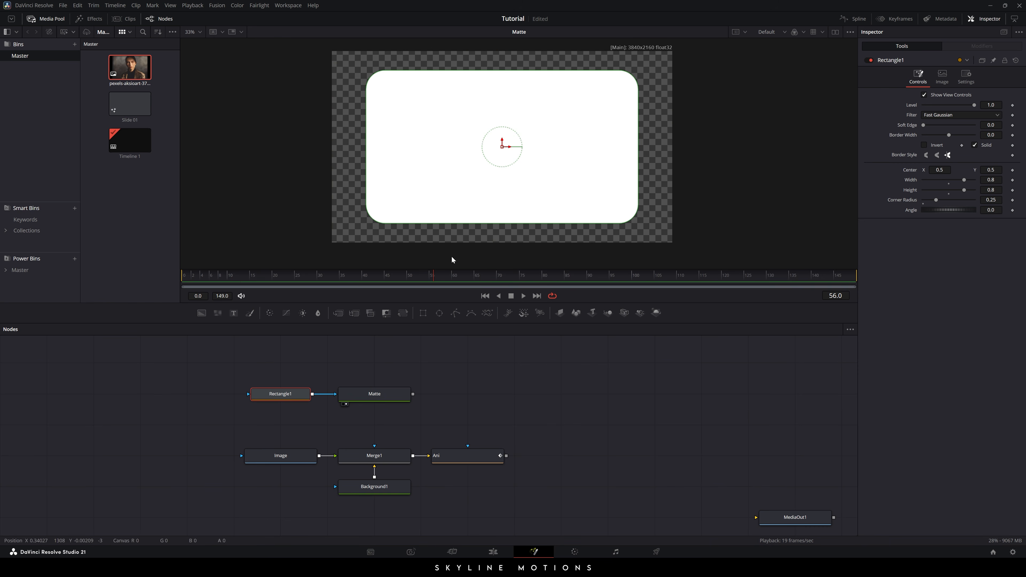
click(457, 371)
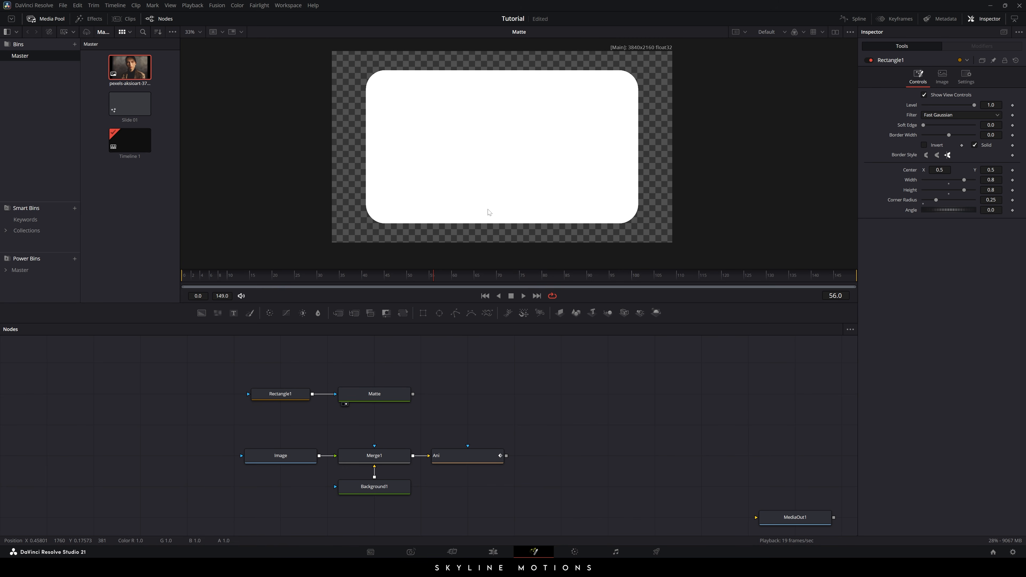
Step: Add a DVE node after Matte and show it in the viewer
click(392, 398)
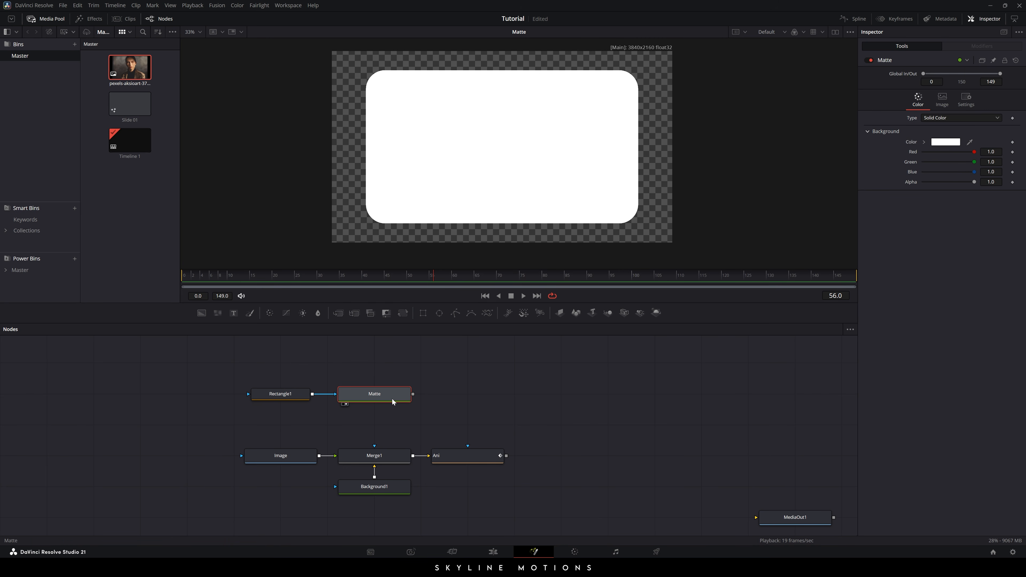
key(ctrl+space)
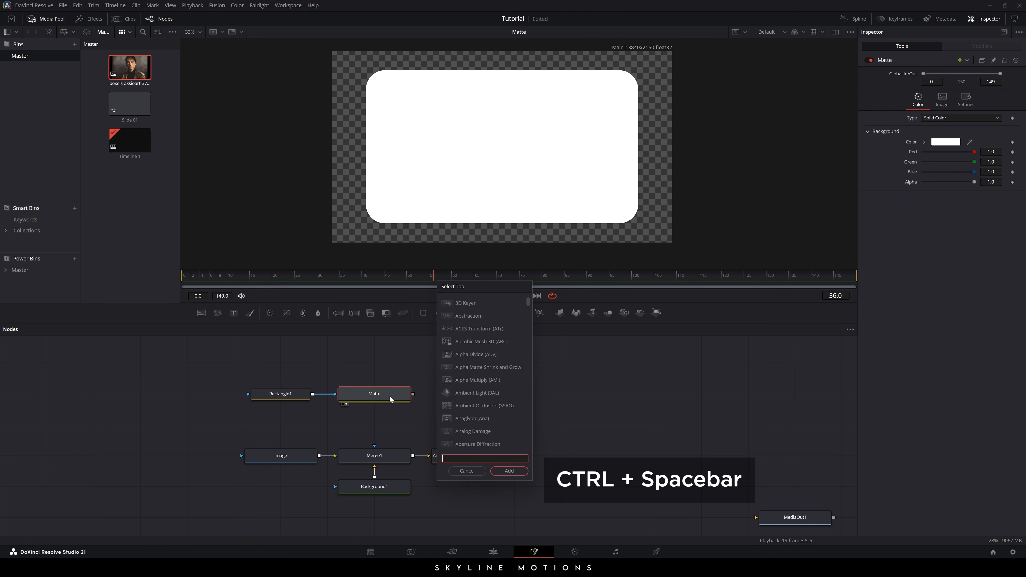
text(dve)
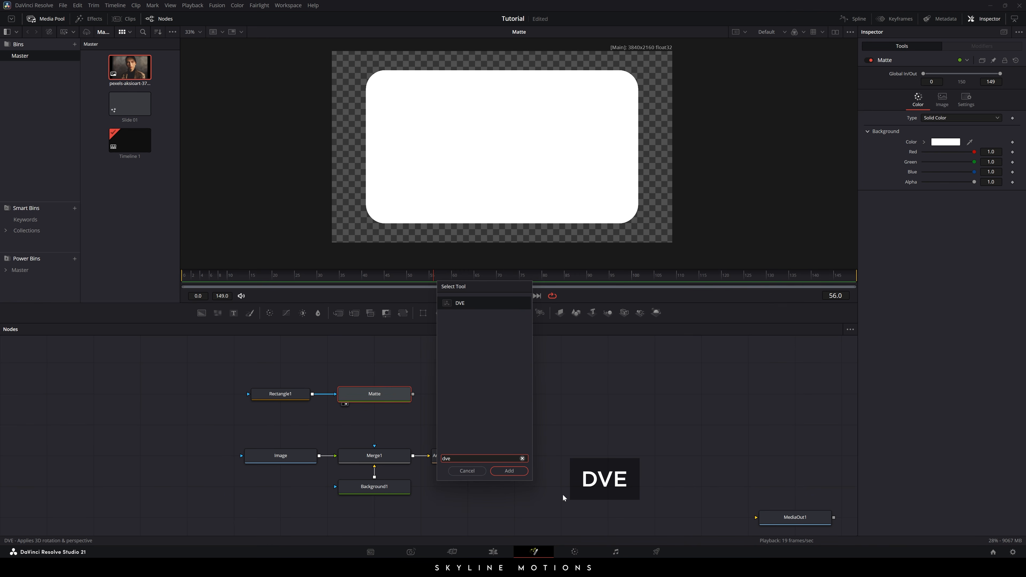
click(510, 470)
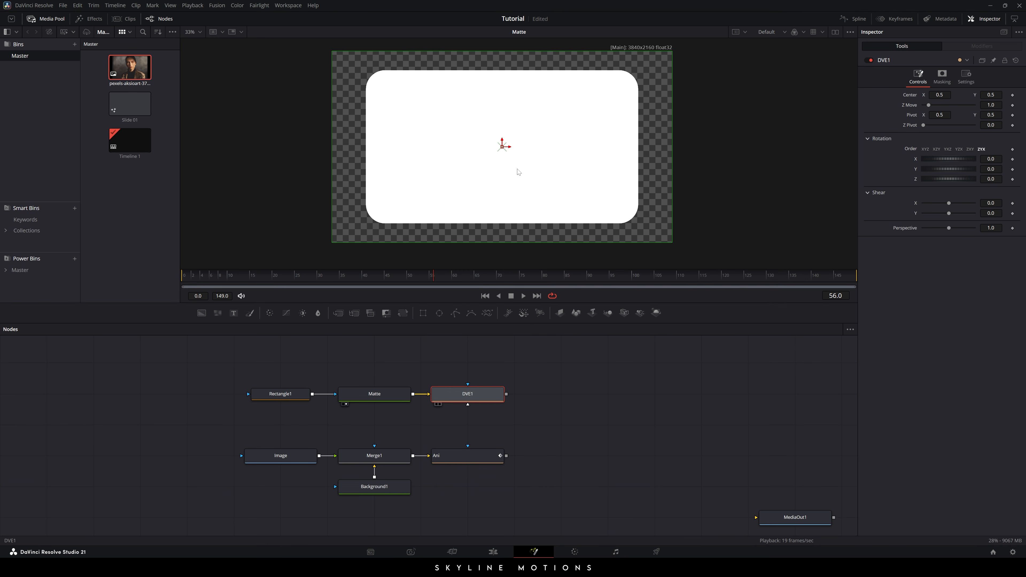
key(1)
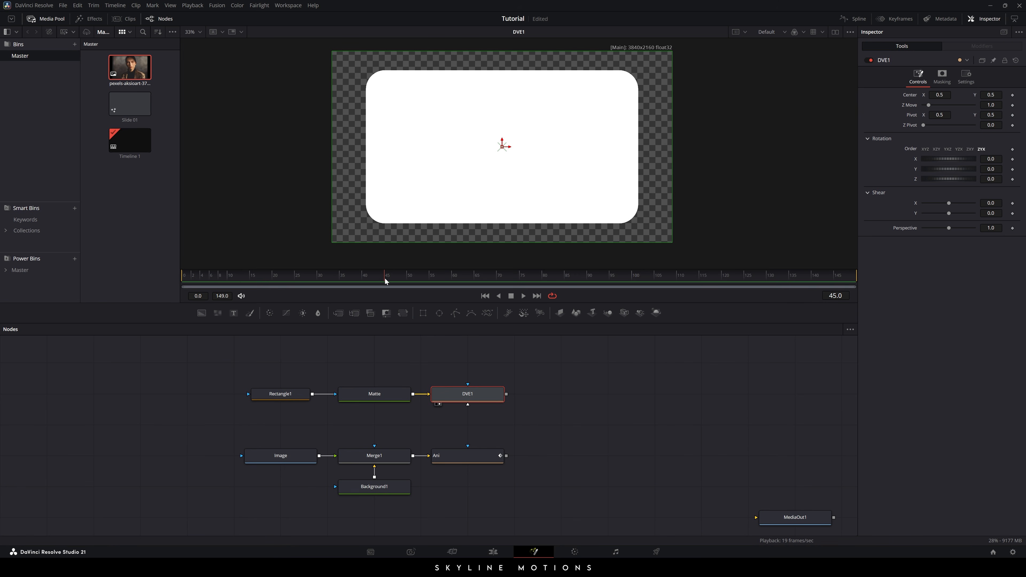
Step: Tilt the matte with the DVE node by setting its X rotation to -15 and its Z rotation to 15
drag(386, 280, 320, 281)
double_click(990, 159)
text(-15)
key(Tab)
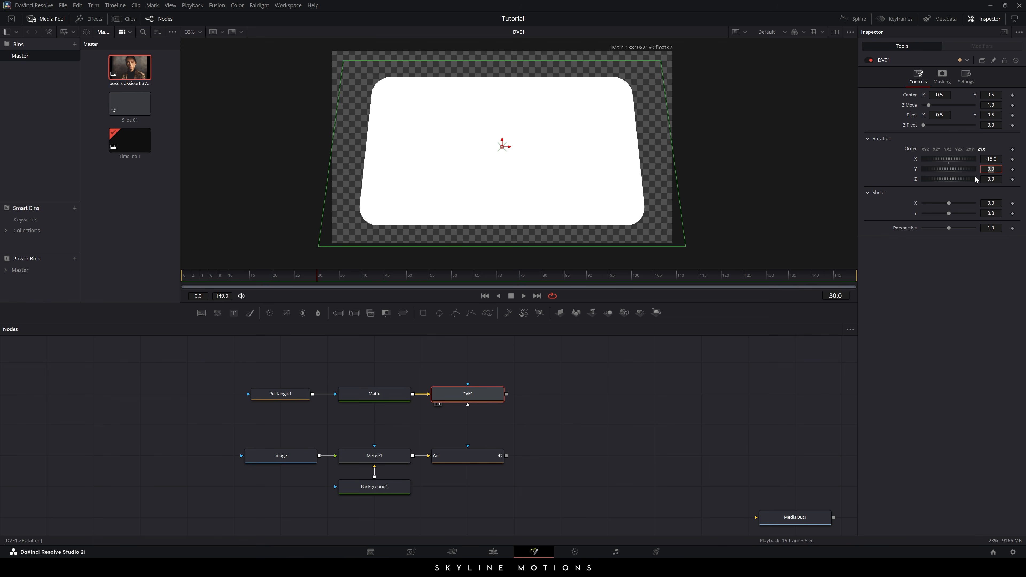
key(Tab)
text(15)
key(Tab)
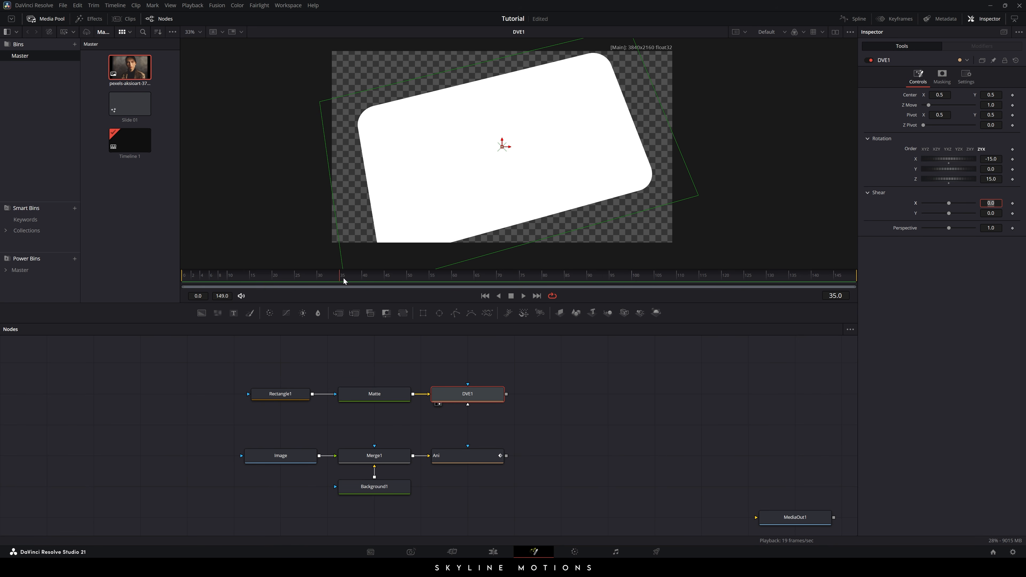
Step: Keyframe the DVE node's X, Y and Z rotation at frame 45
click(386, 279)
click(1012, 158)
click(1012, 169)
click(1013, 179)
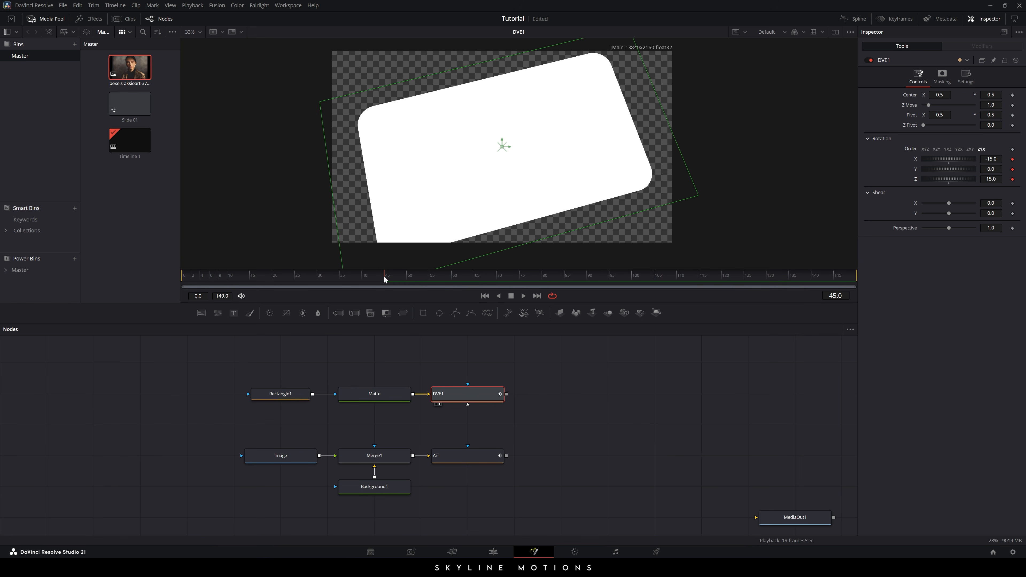
Step: At frame 0, keyframe the DVE node's X and Z rotation unchanged and set its Y rotation to -180
drag(384, 277, 177, 281)
click(1012, 158)
double_click(990, 170)
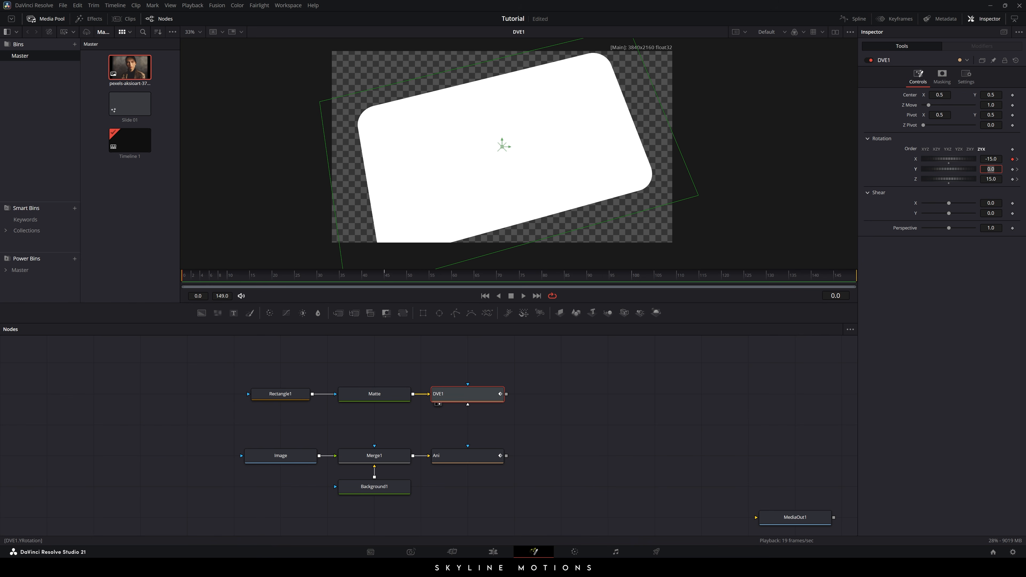
text(-180)
key(Tab)
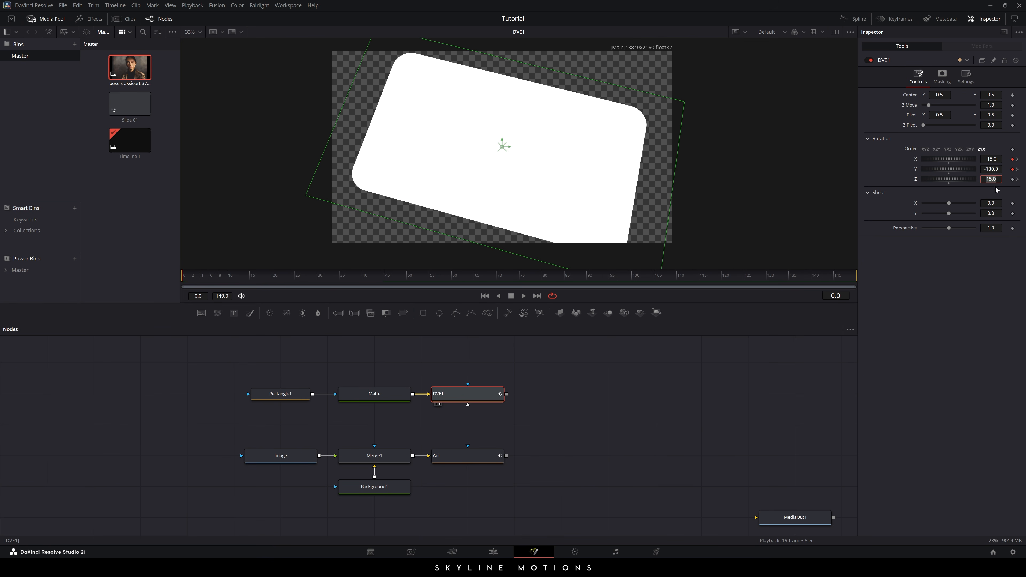
click(1012, 179)
Step: At frame 105, set the DVE node's X rotation to -10 and Z rotation to 10, and keyframe Y rotation at its current value
drag(186, 279, 431, 282)
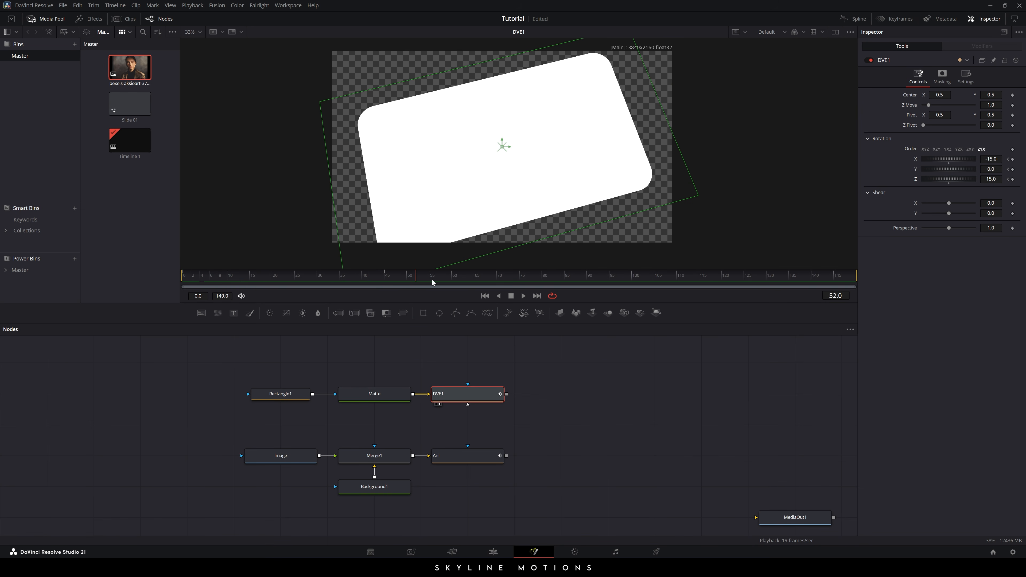
drag(597, 279, 658, 281)
double_click(990, 159)
text(-10)
key(Tab)
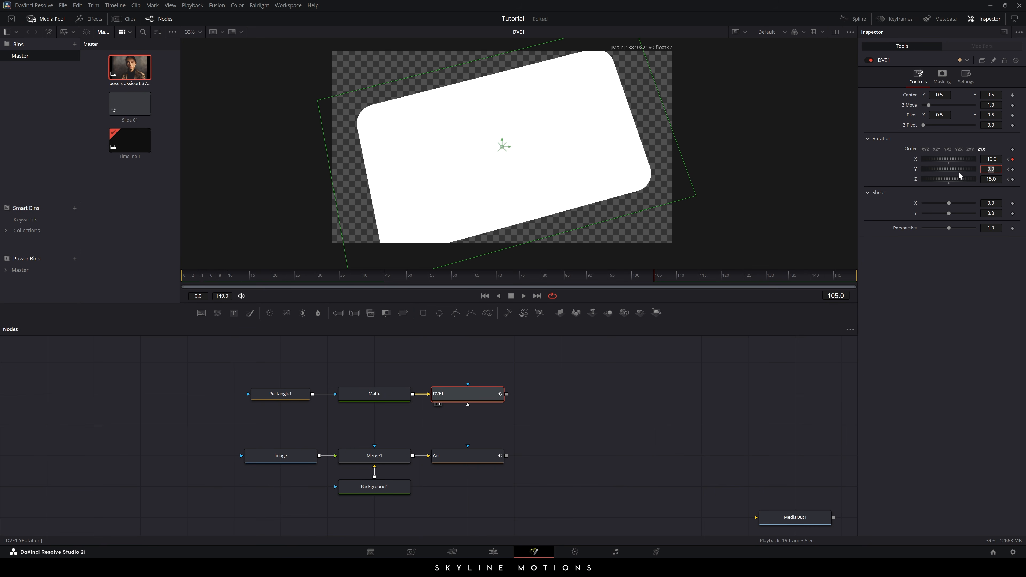
key(Return)
double_click(991, 179)
text(10)
key(Tab)
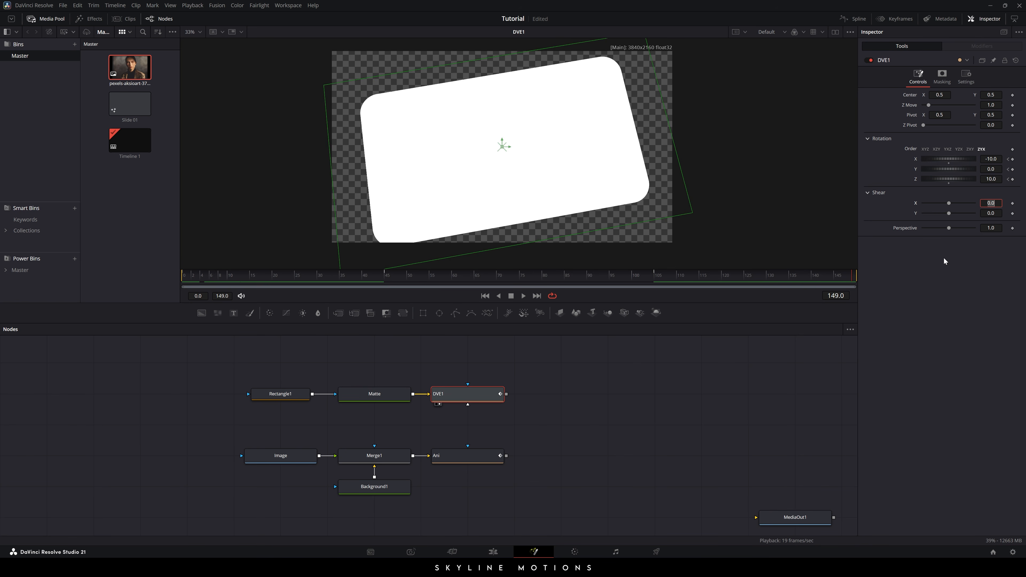
Step: At frame 149, set the DVE node's Y rotation to 180 and keyframe its X and Z rotation unchanged
click(1012, 180)
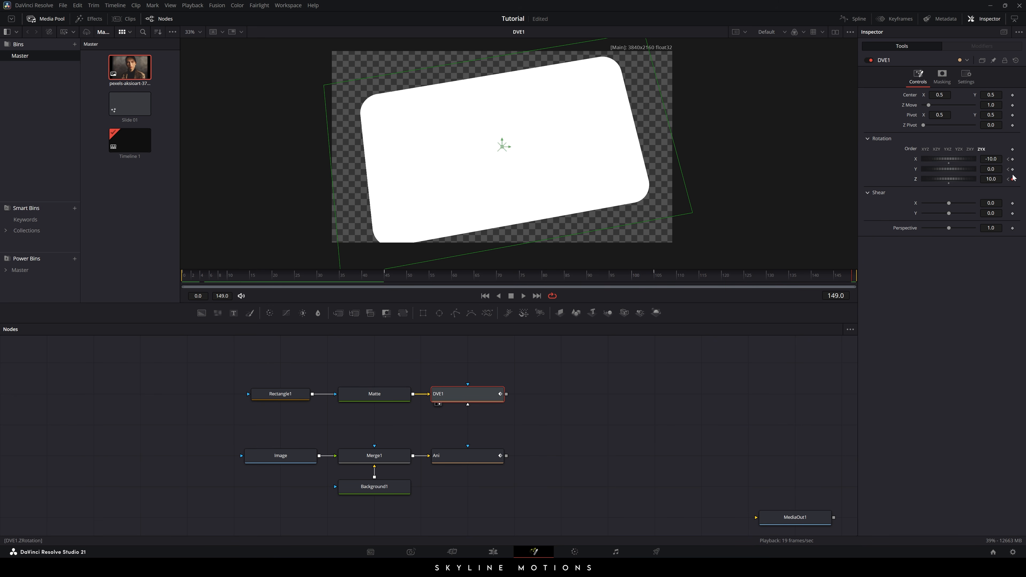
double_click(991, 170)
text(180)
key(Tab)
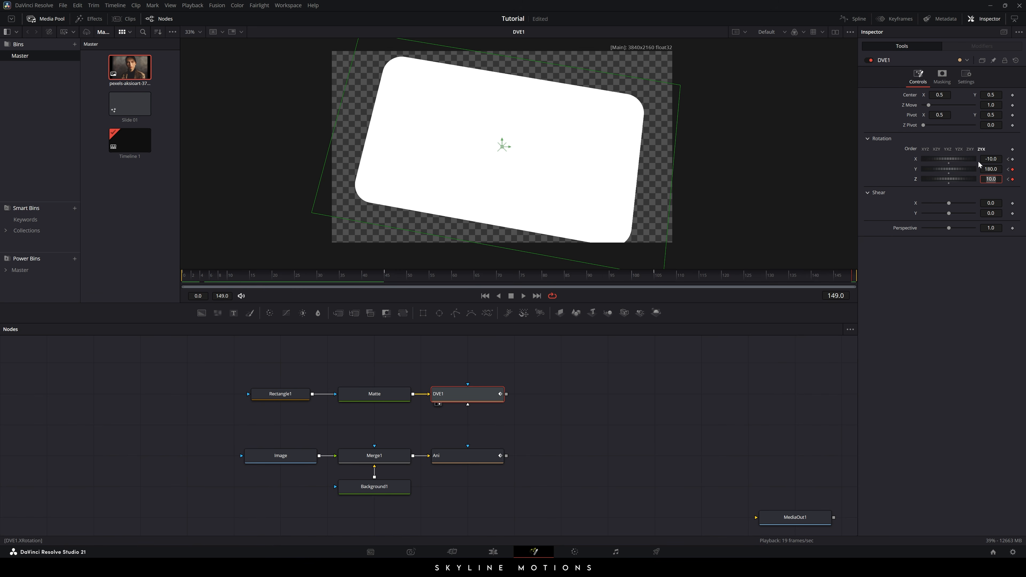
click(1012, 159)
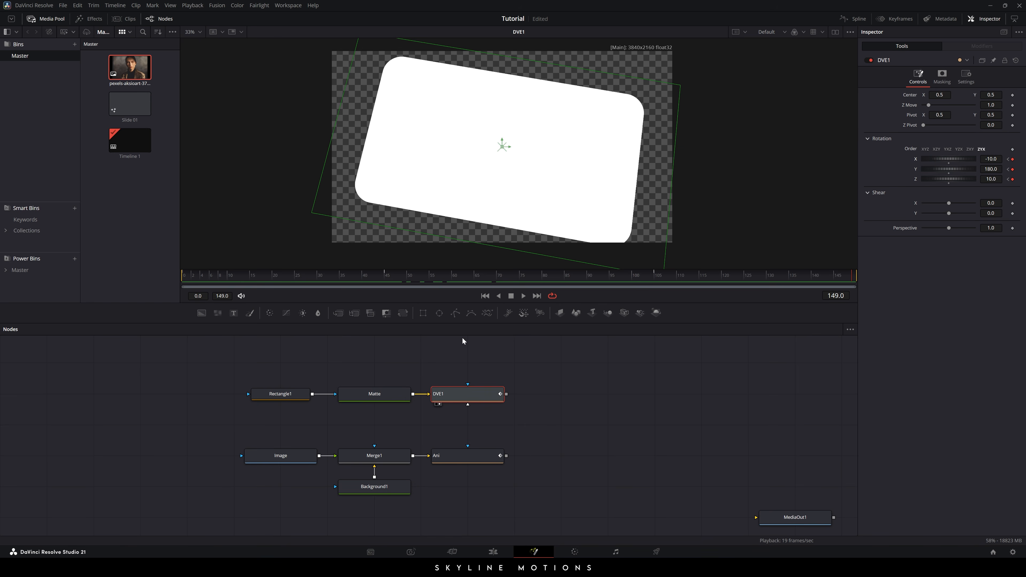
Step: Keyframe the DVE node's Center at frame 30 and set Center Y to -0.83 at frame 0
click(320, 282)
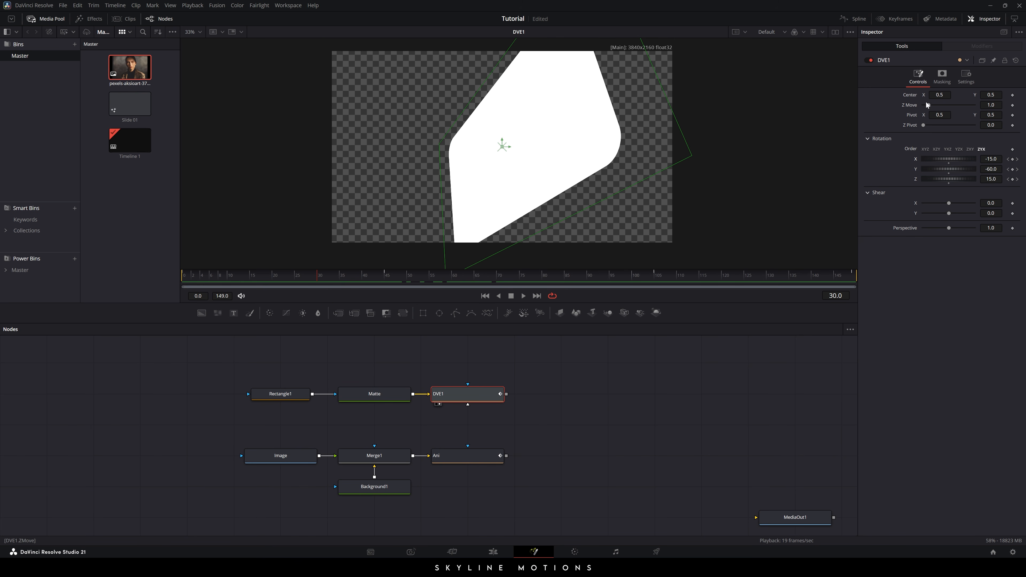
click(1013, 95)
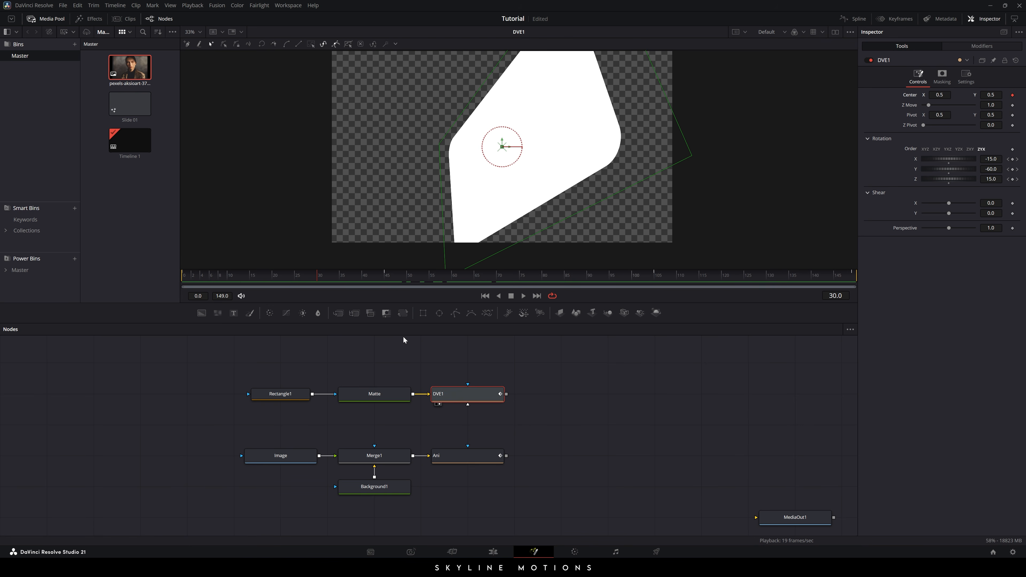
drag(347, 277, 160, 280)
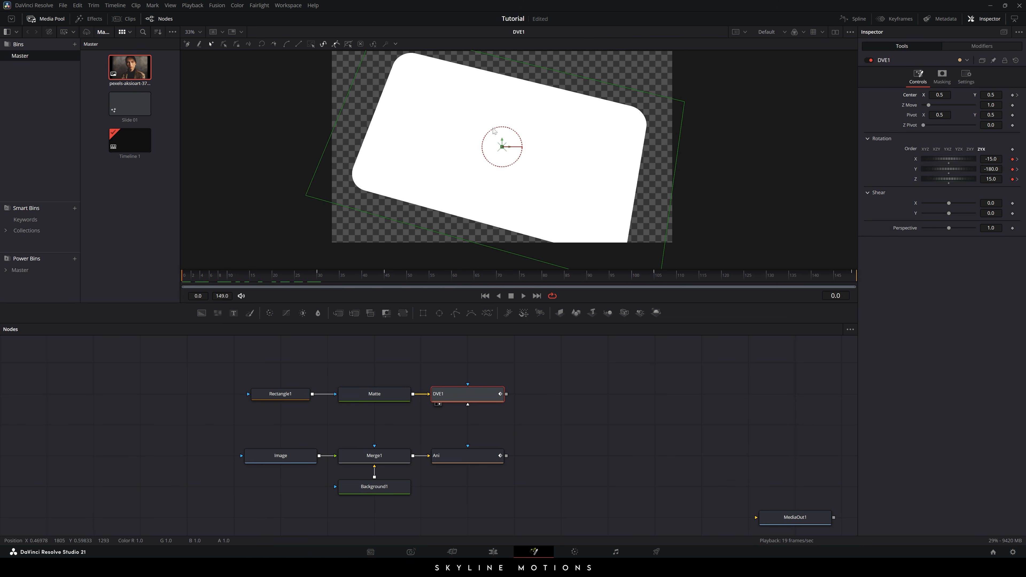
drag(502, 138, 494, 326)
double_click(990, 96)
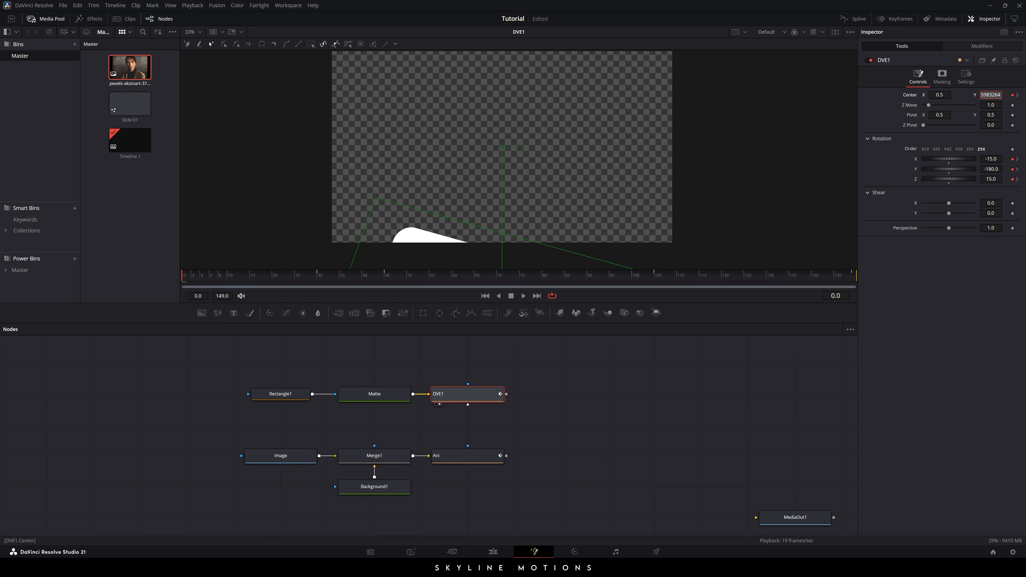
text(-0.83)
key(Tab)
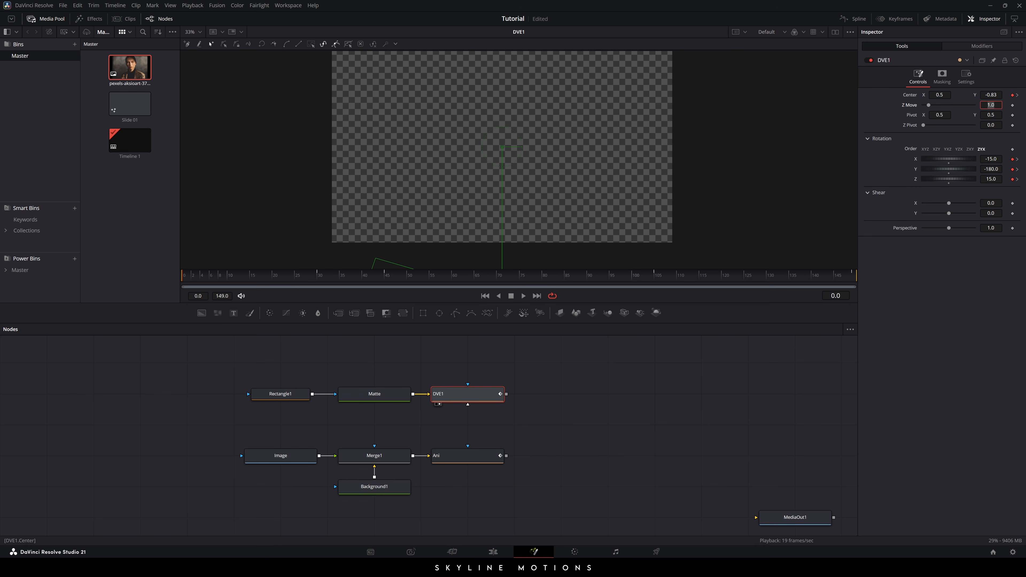
Step: Keyframe the DVE node's Center at frame 120 and set Center X to 1.5 at frame 149
drag(343, 274, 724, 280)
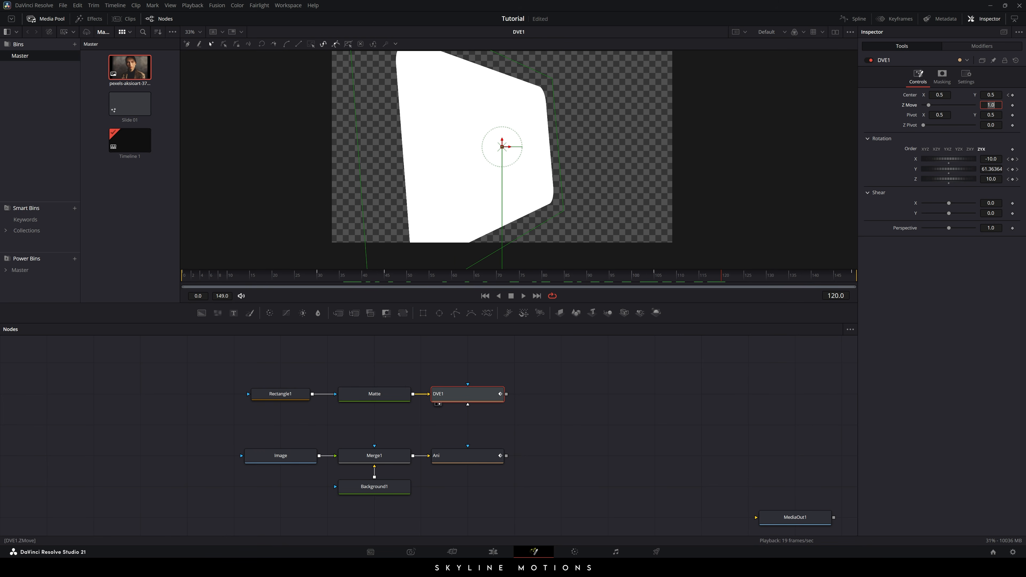
click(1012, 95)
drag(738, 279, 868, 283)
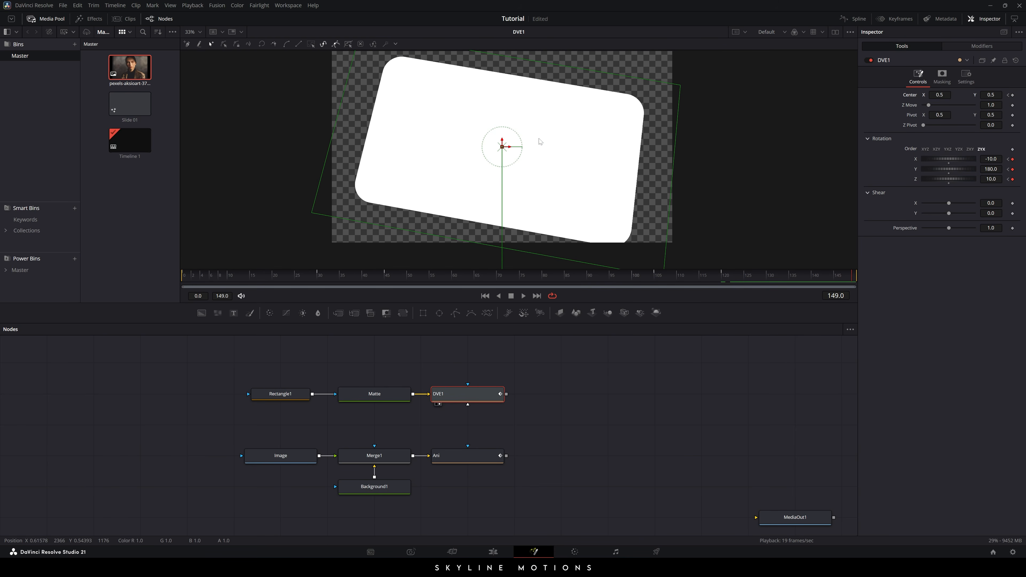
drag(511, 150, 800, 156)
click(939, 95)
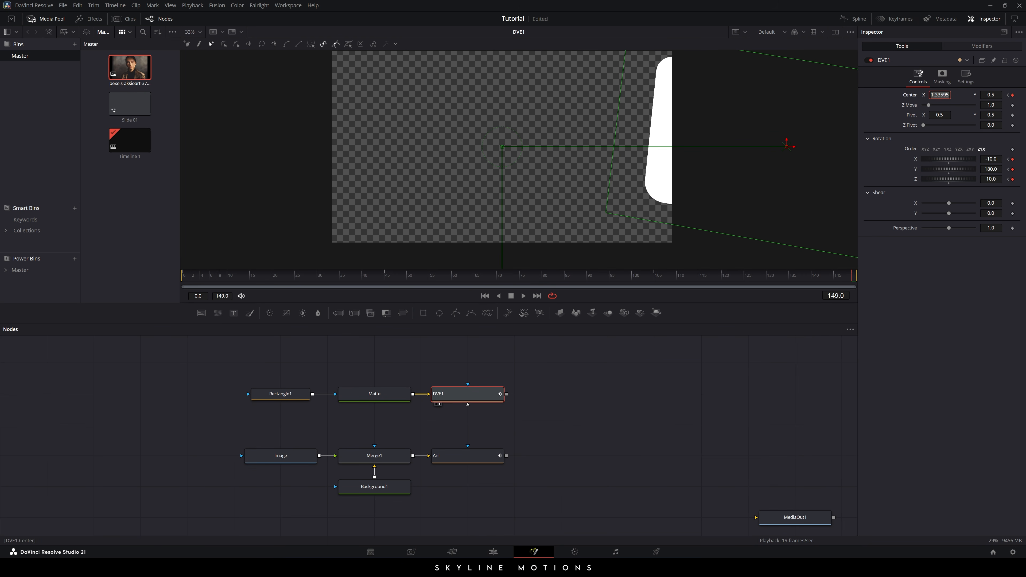
text(1.5)
key(Tab)
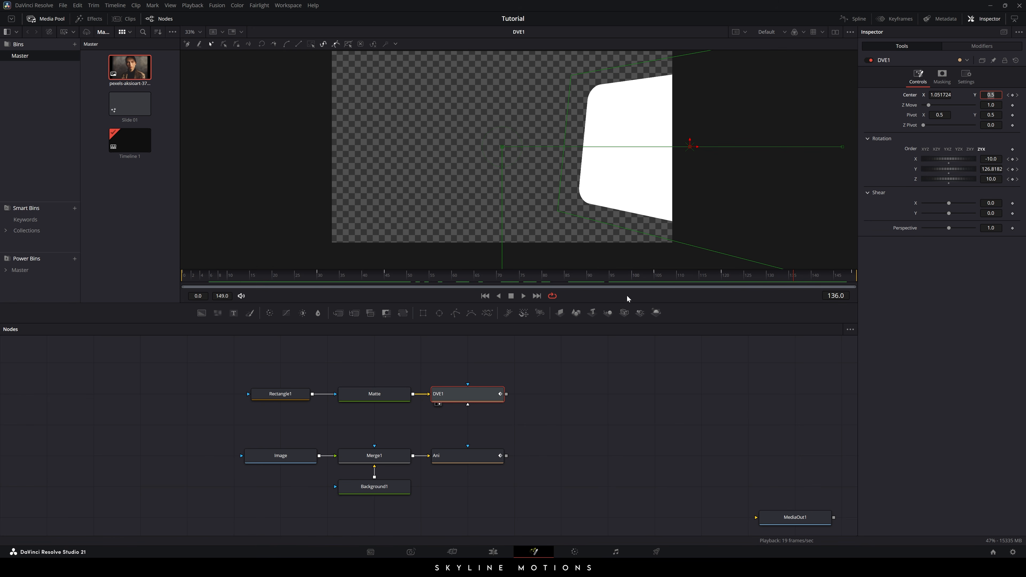
Step: In the Spline editor, isolate DVE1's Center displacement, smooth the first two keyframes, and extend the frame-30 keyframe's incoming handle back to about frame 0
click(853, 19)
key(F4)
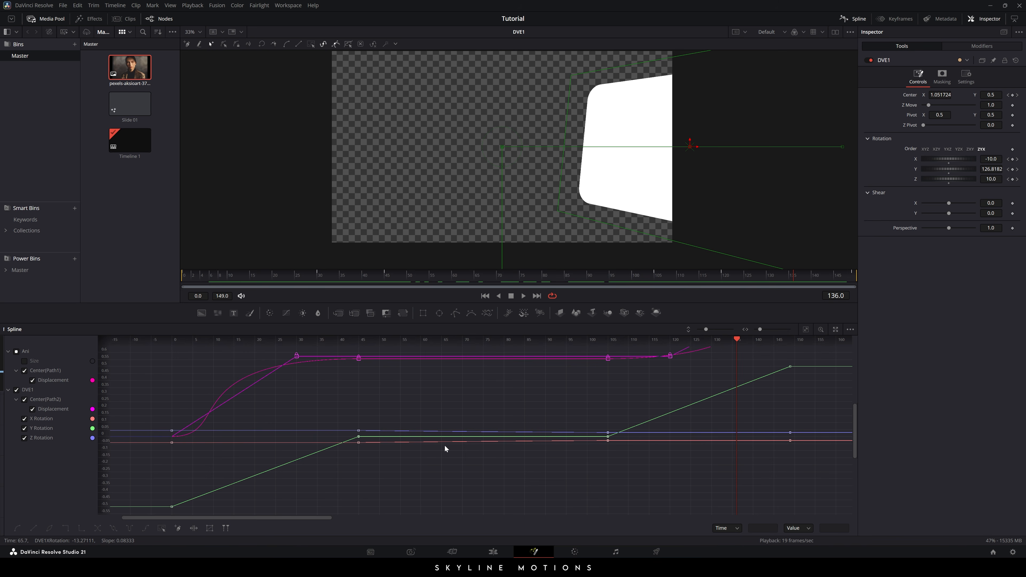
click(16, 351)
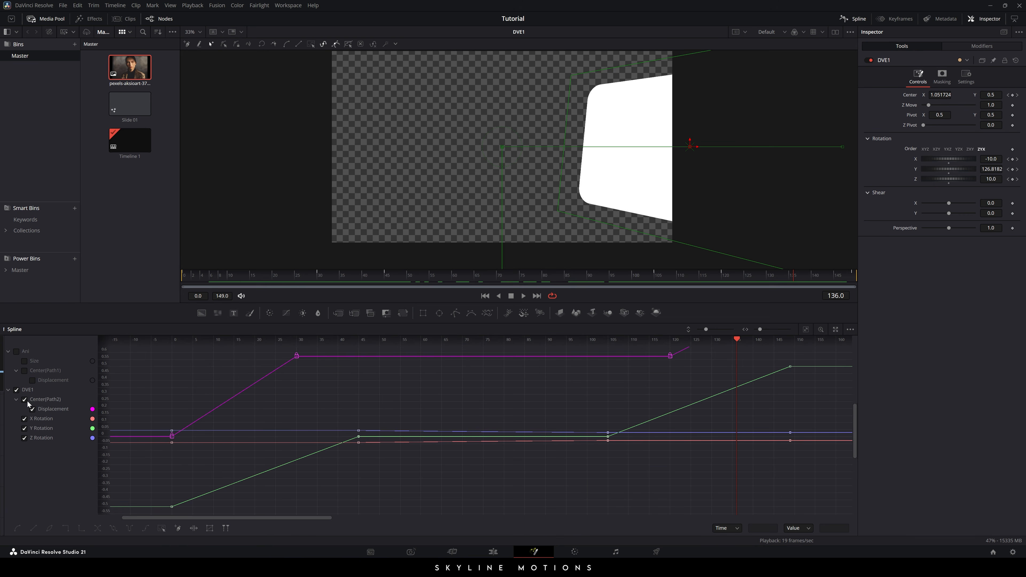
click(17, 391)
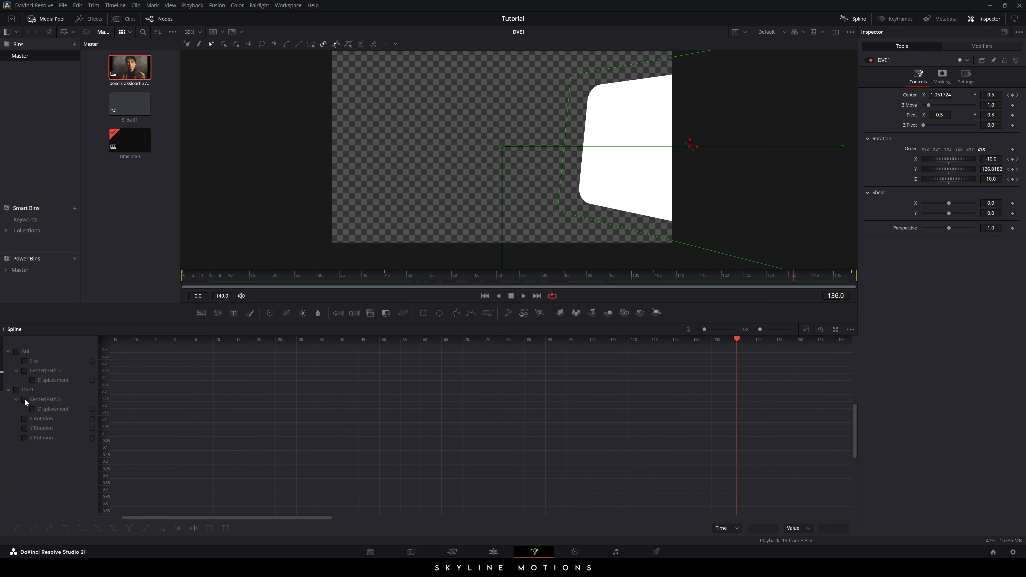
click(24, 400)
click(805, 328)
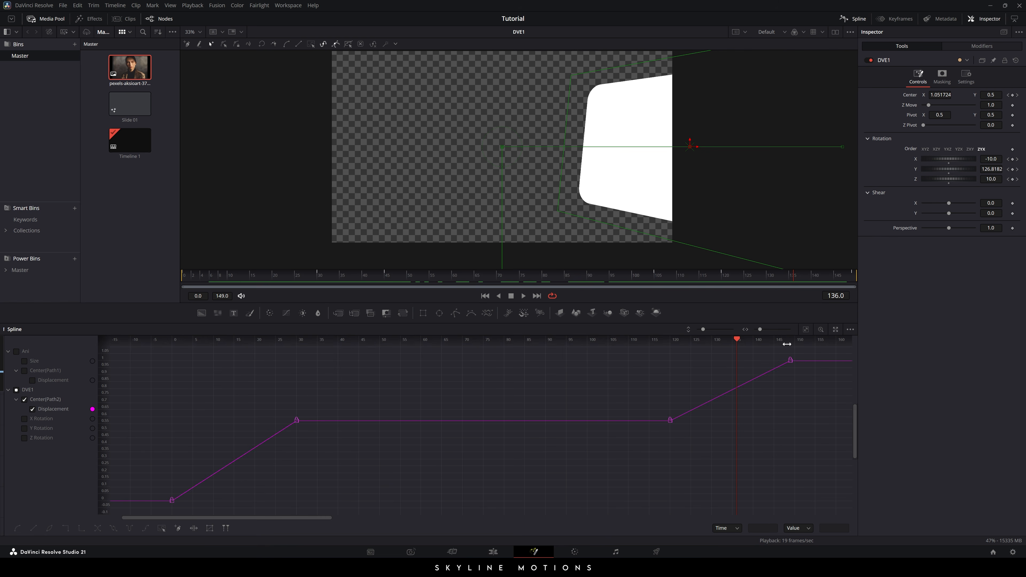
drag(350, 398, 149, 509)
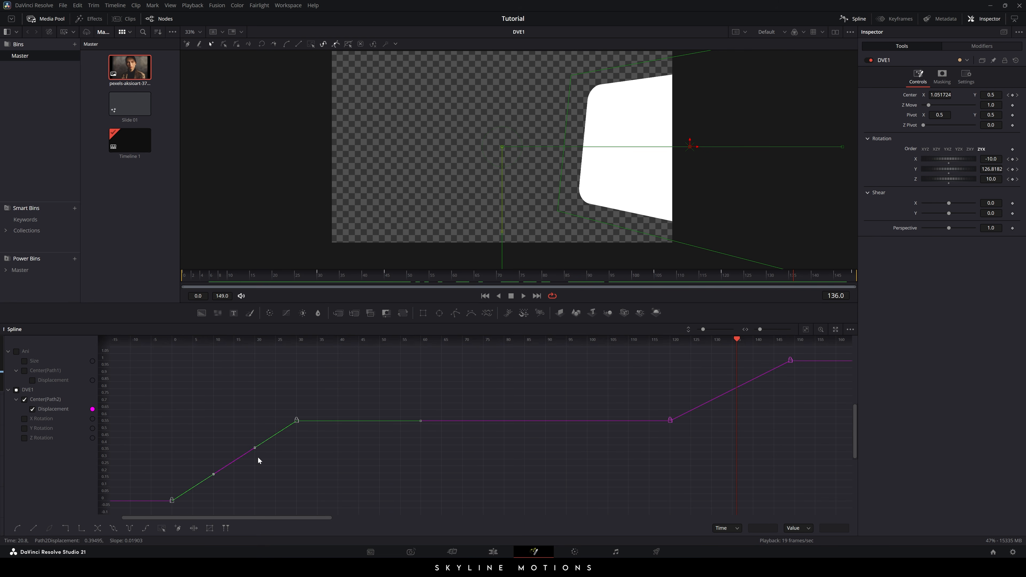
key(shift+s)
drag(252, 422, 169, 424)
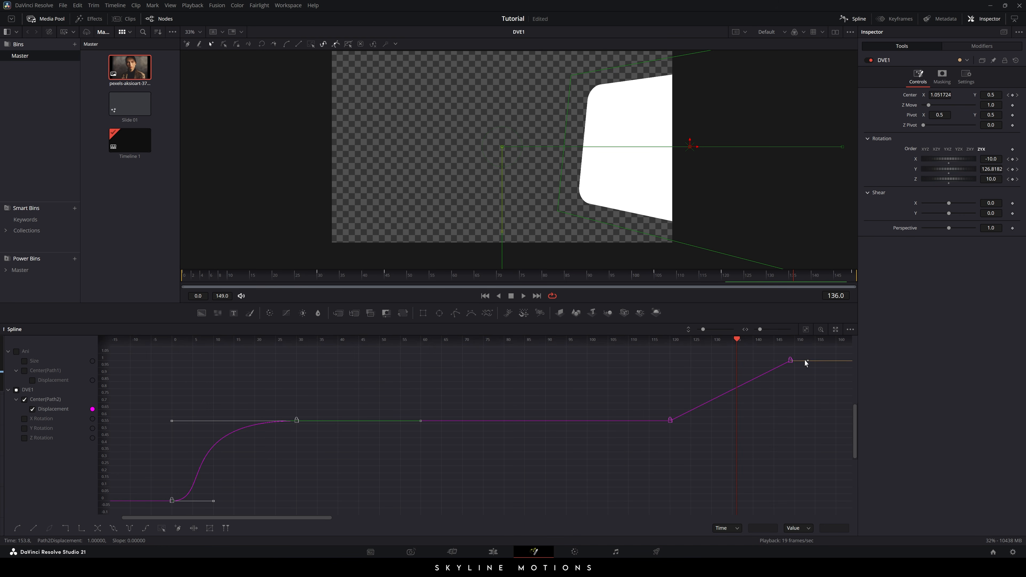
Step: Smooth the last two Center displacement keyframes and stretch the frame-120 keyframe's outgoing handle to about frame 149
drag(806, 353, 637, 448)
key(shift+s)
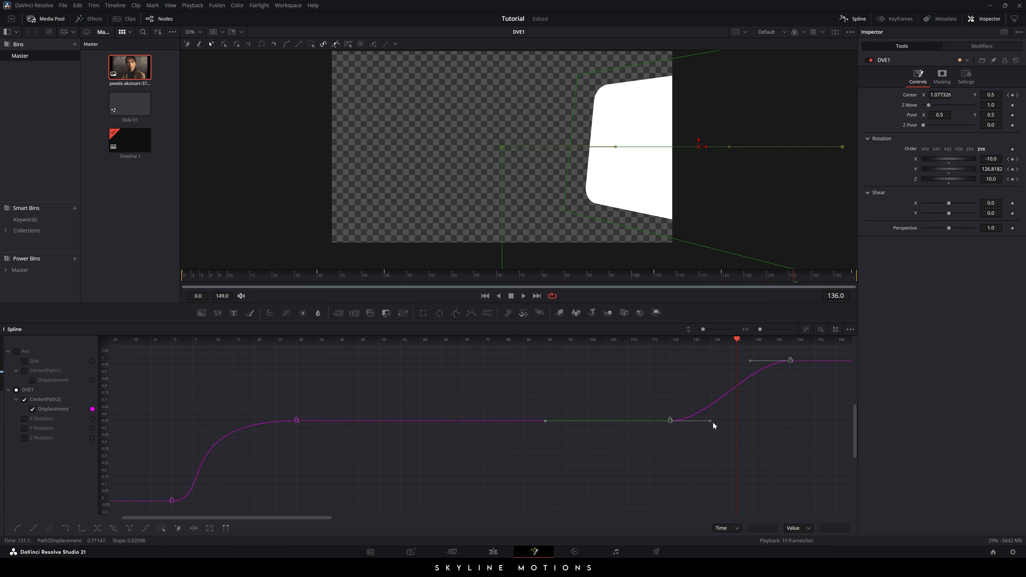
drag(710, 420, 795, 421)
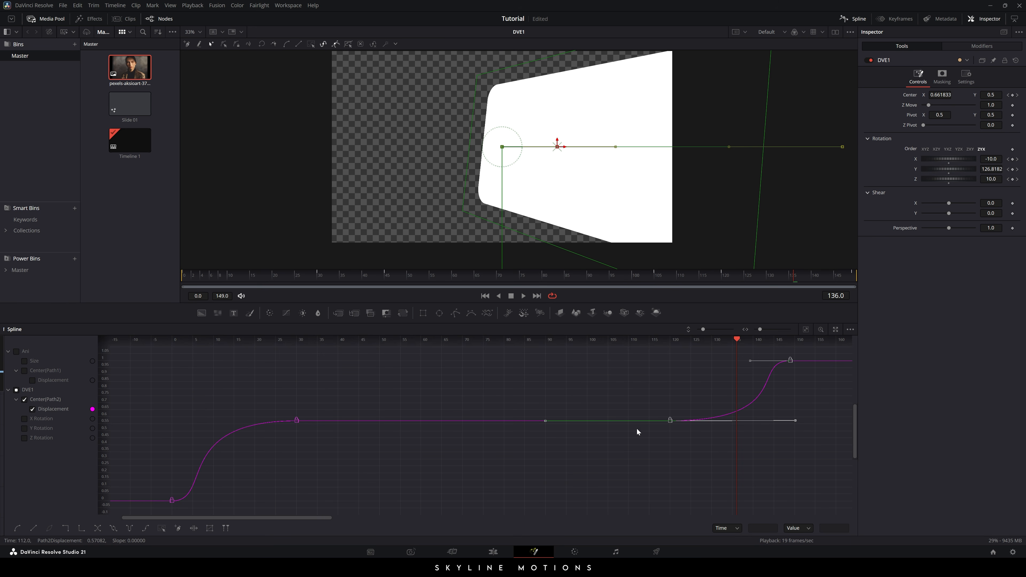
Step: Show only DVE1's X Rotation curve and smooth its keyframes at frames 45 and 105
click(25, 402)
click(25, 419)
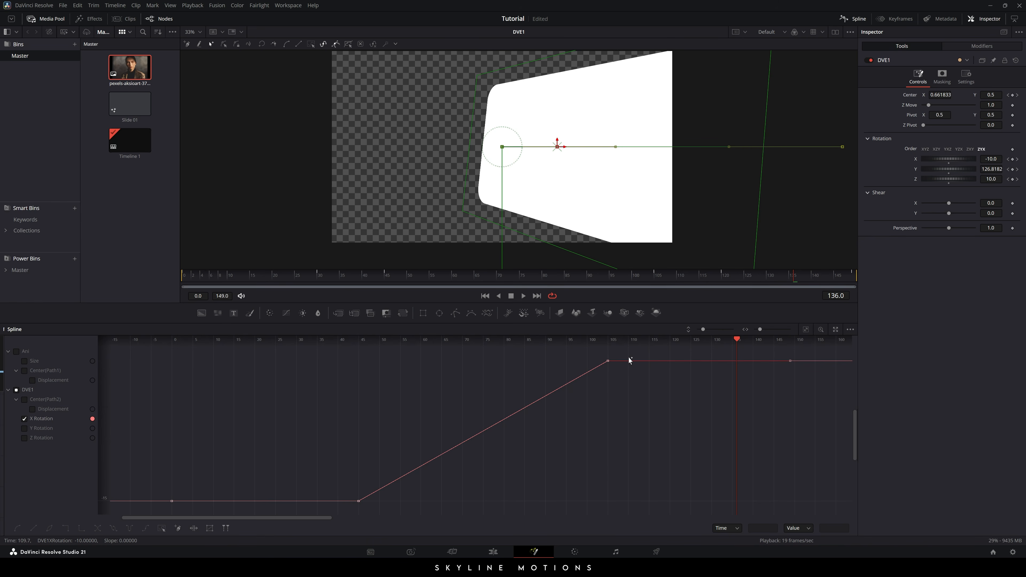
drag(629, 354, 341, 509)
key(shift+s)
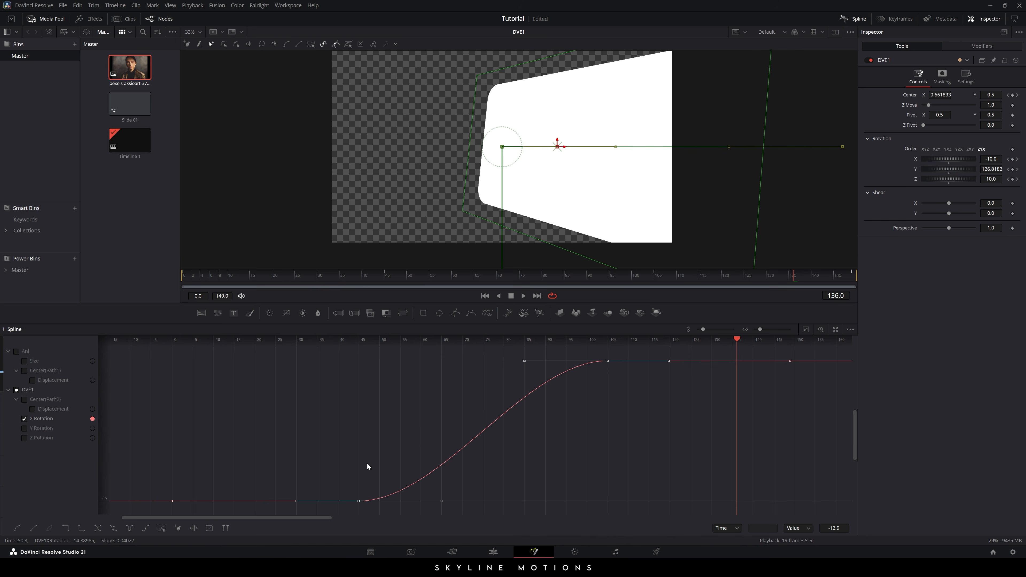
Step: Show only DVE1's Z Rotation curve, fit it in the graph, and smooth its keyframes at frames 45 and 105
click(23, 419)
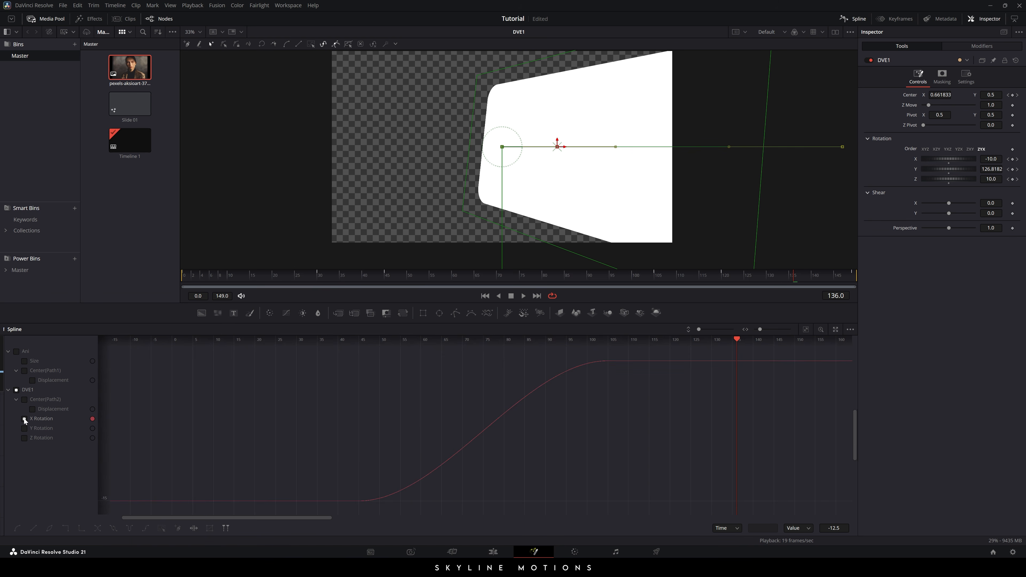
click(25, 438)
click(805, 329)
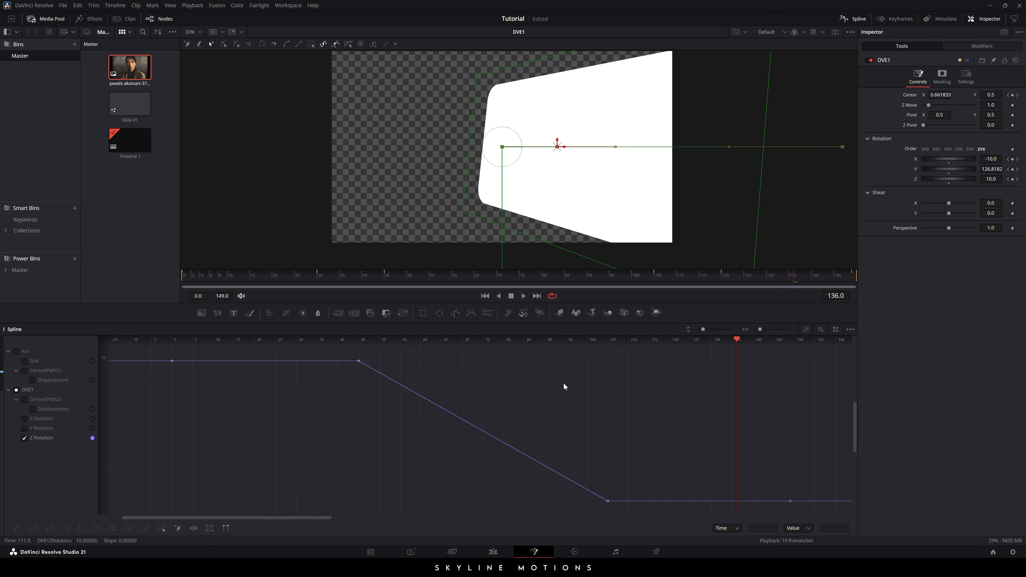
drag(339, 352, 625, 514)
key(s)
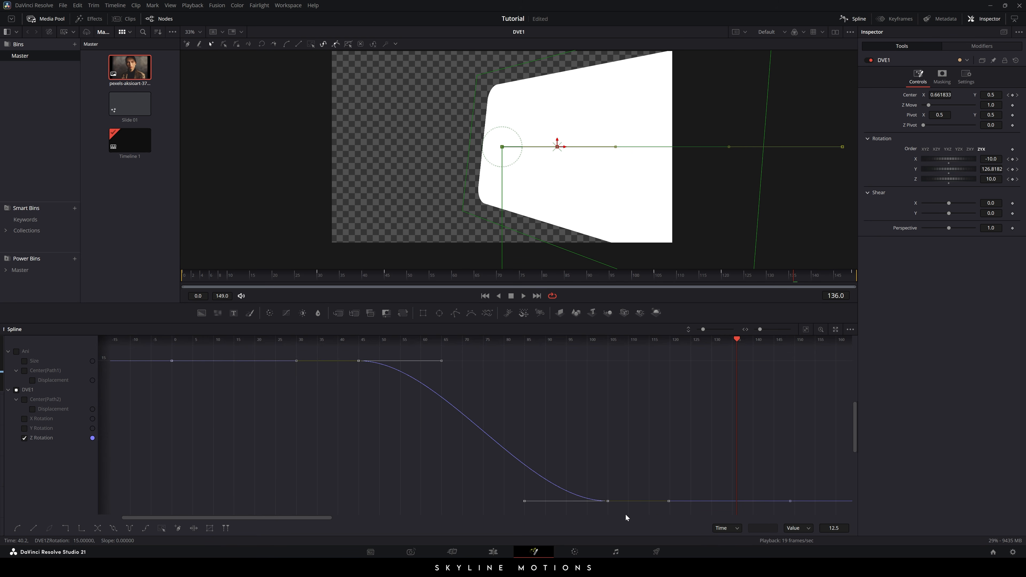
Step: Isolate DVE1's Y Rotation curve, smooth the first two keyframes, and extend the frame-45 keyframe's incoming handle back to about frame 0
click(25, 438)
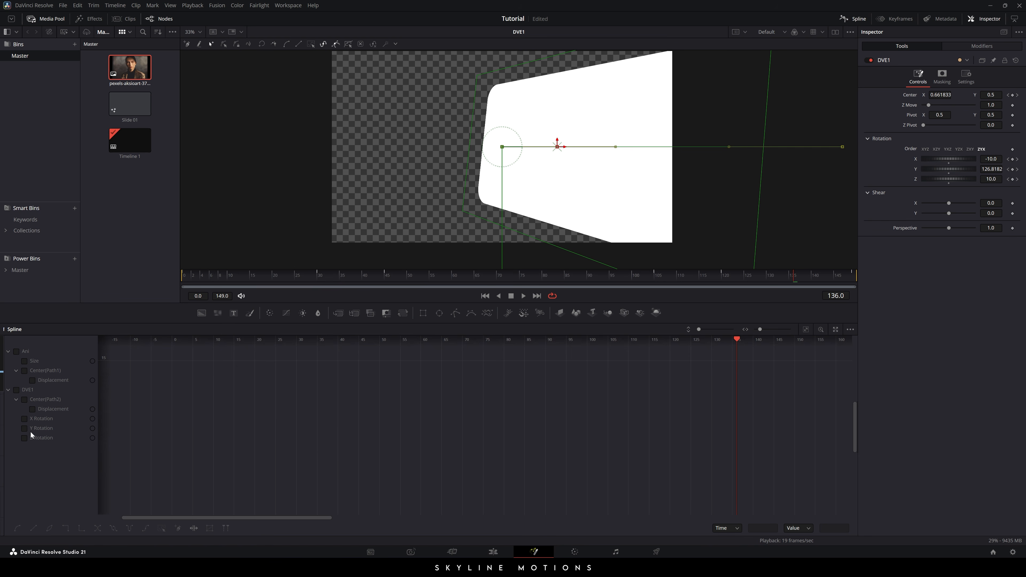
click(24, 428)
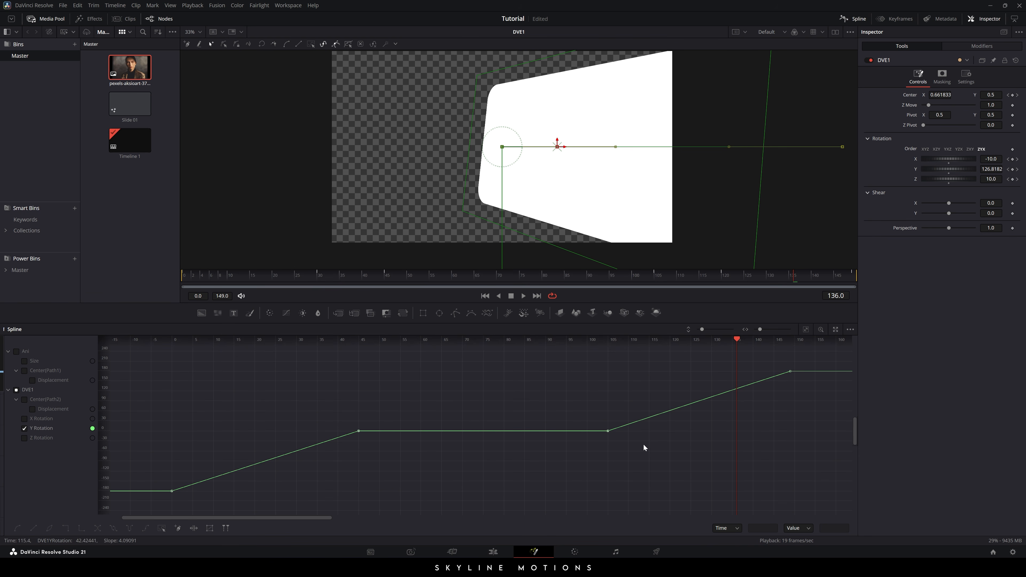
click(805, 329)
drag(415, 405, 162, 516)
key(s)
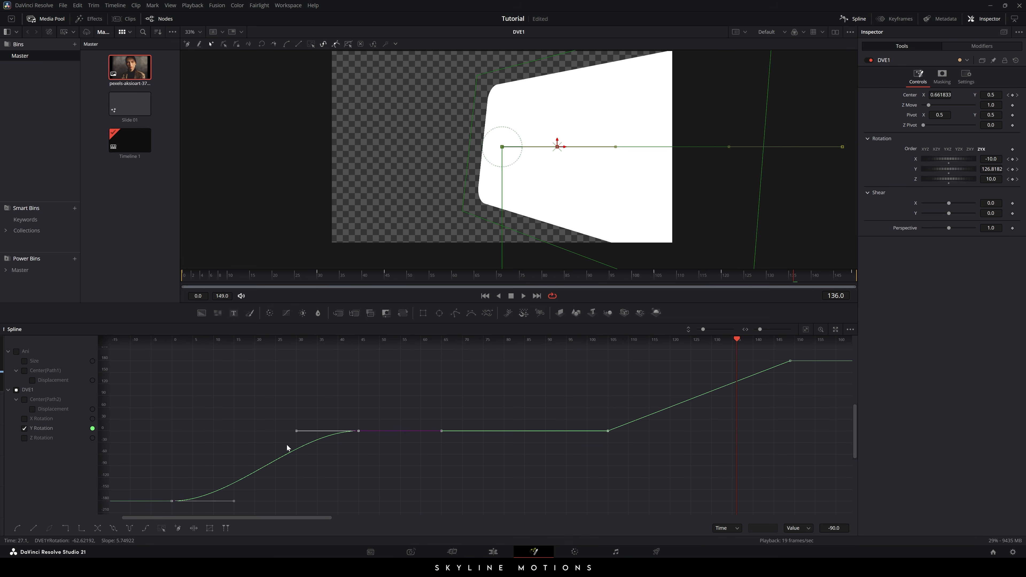
drag(296, 431, 171, 432)
Step: Smooth the last two Y Rotation keyframes, stretch the frame-105 keyframe's outgoing handle to about frame 149, and close the Spline editor
drag(801, 353, 595, 474)
key(s)
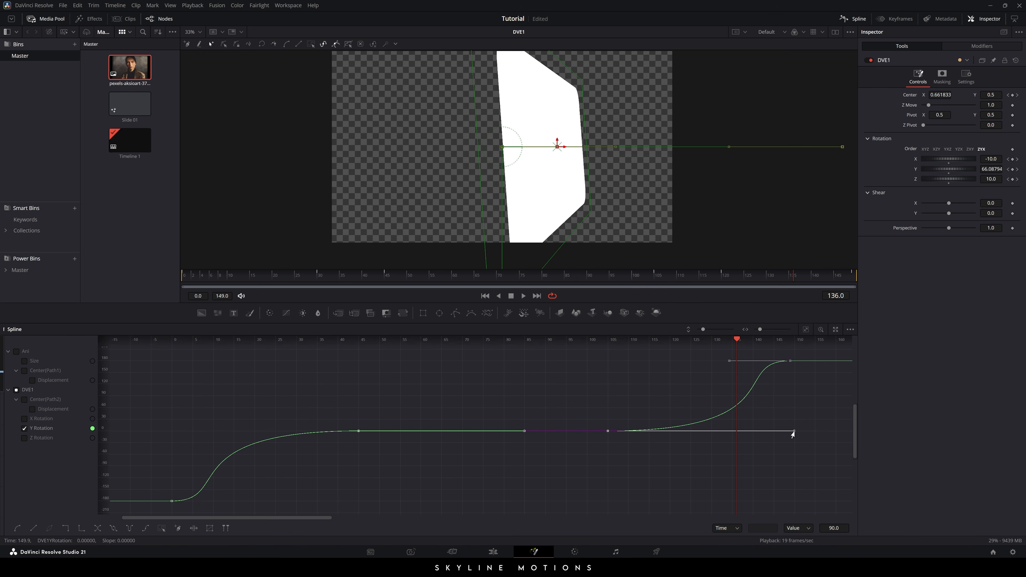
click(852, 19)
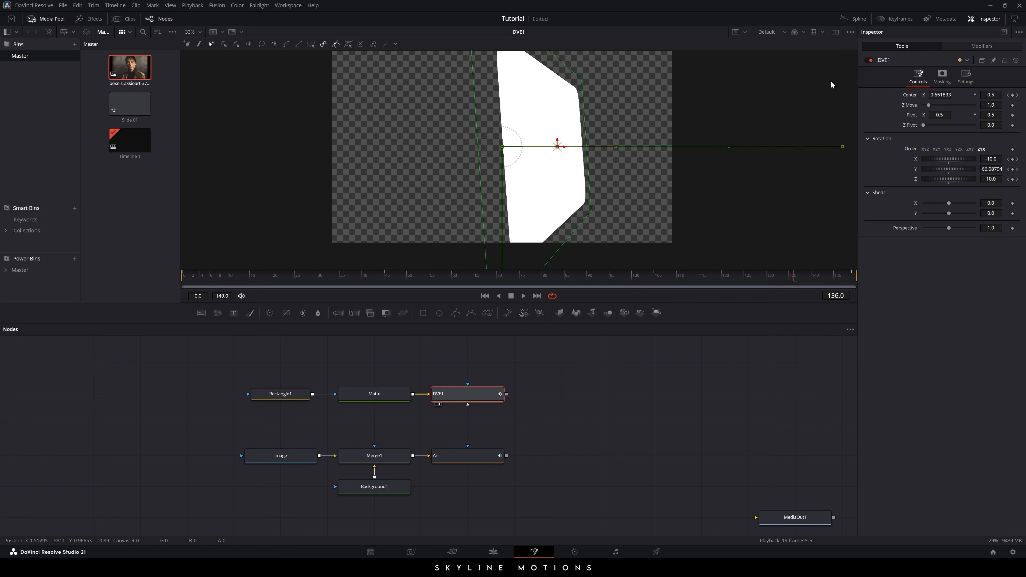
Step: Play the matte's DVE animation from the first frame to check the eased motion
click(485, 295)
key(space)
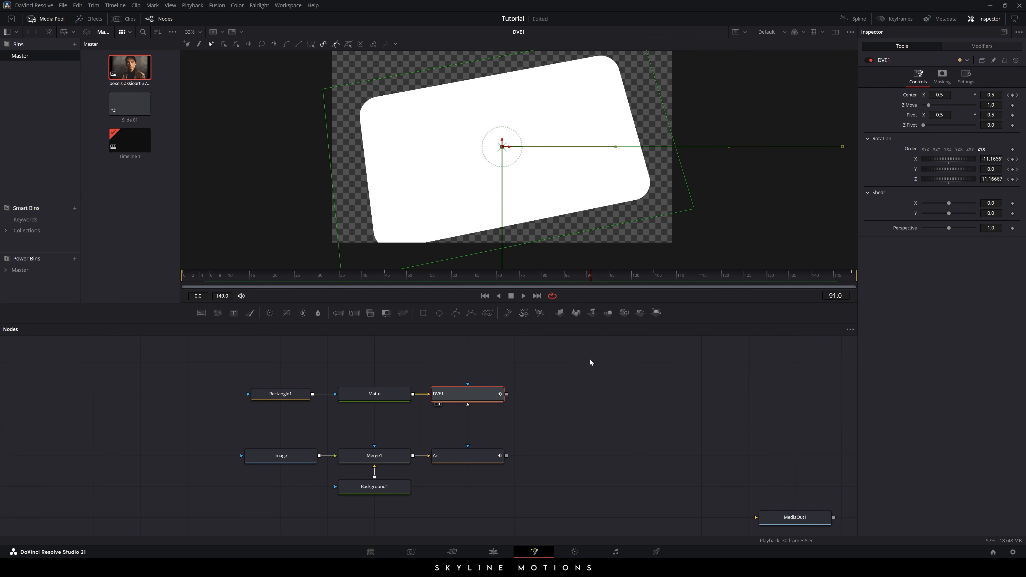
click(586, 360)
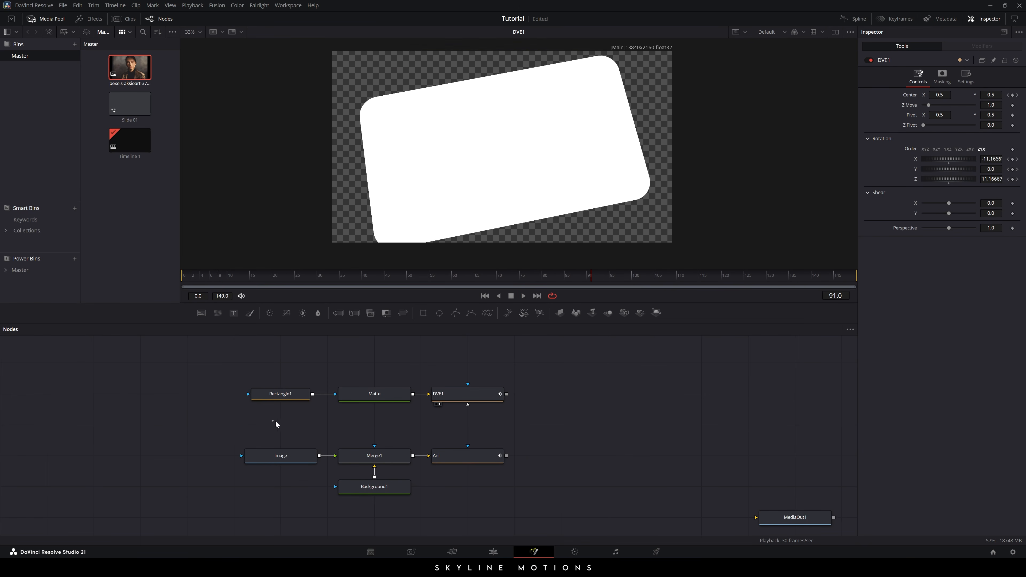
Step: Merge the Ani output as foreground over DVE1, view the new merge, and set its Operator to In
drag(274, 422, 376, 381)
click(477, 398)
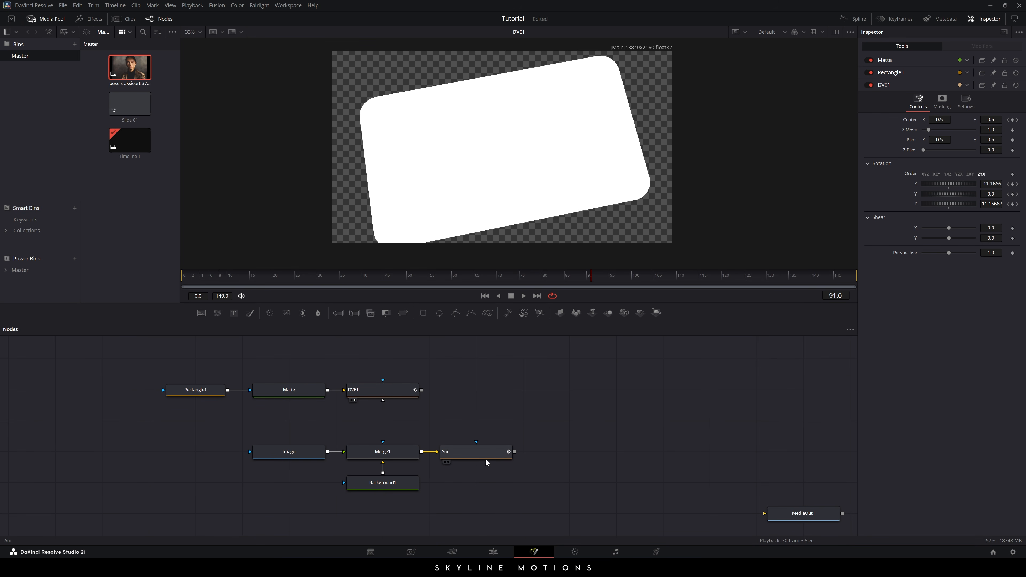
drag(515, 451, 422, 391)
drag(577, 459, 476, 400)
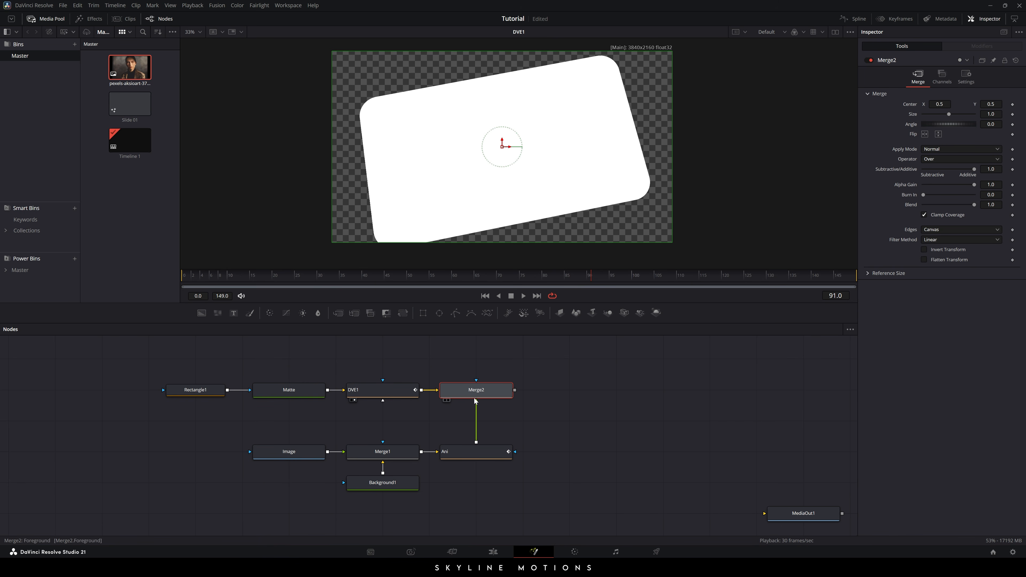
key(2)
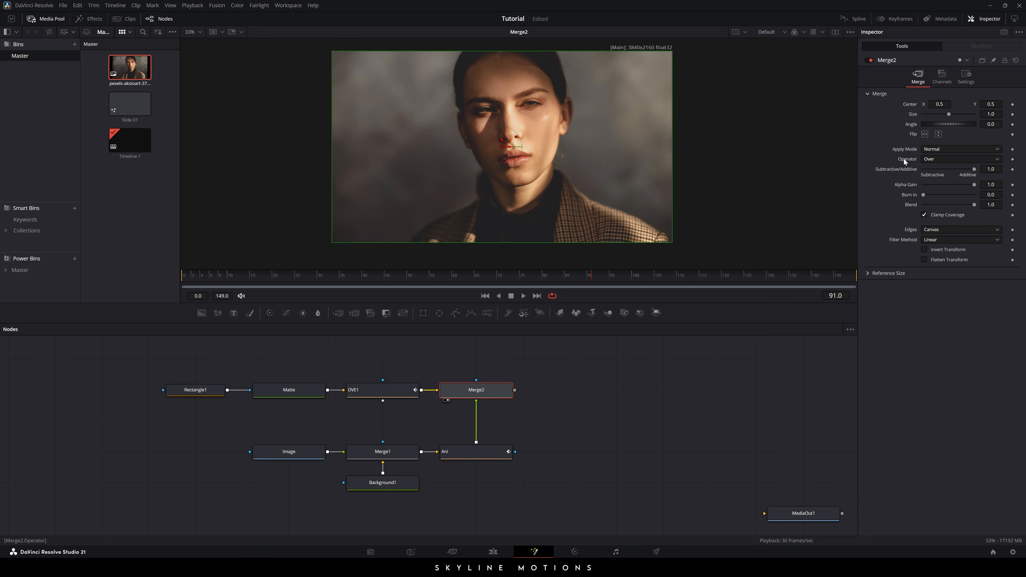
scroll(943, 158, down, 1)
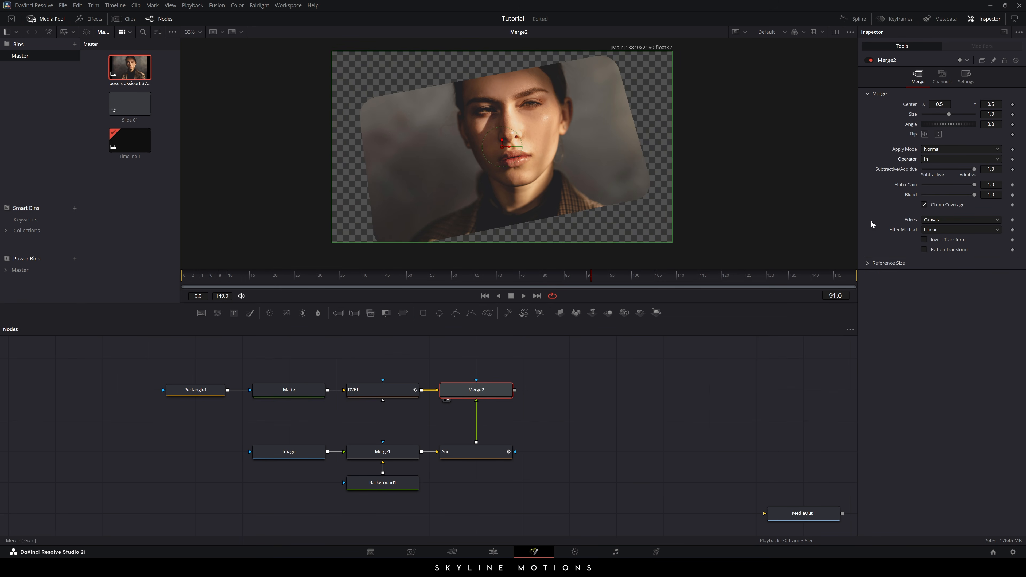
Step: Play the masked portrait animation from frame 0 and set the viewer zoom to Fit
drag(534, 278, 181, 274)
click(523, 296)
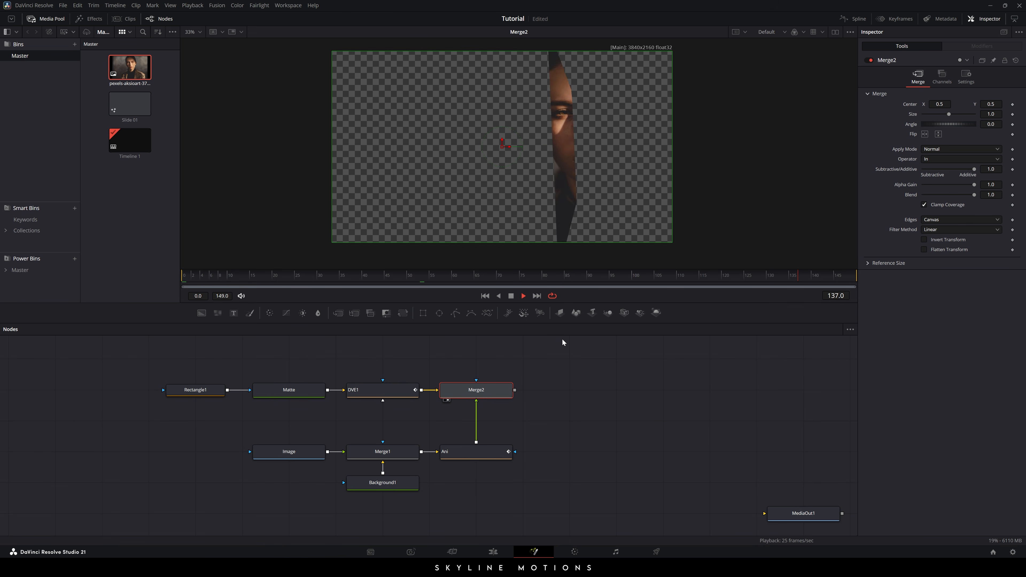
click(523, 296)
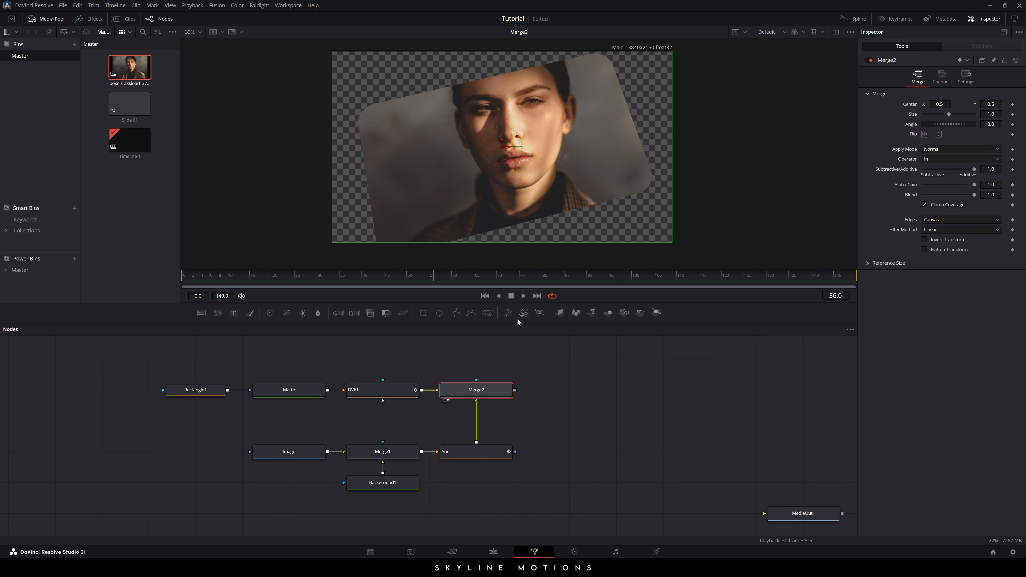
click(199, 31)
click(199, 46)
click(598, 373)
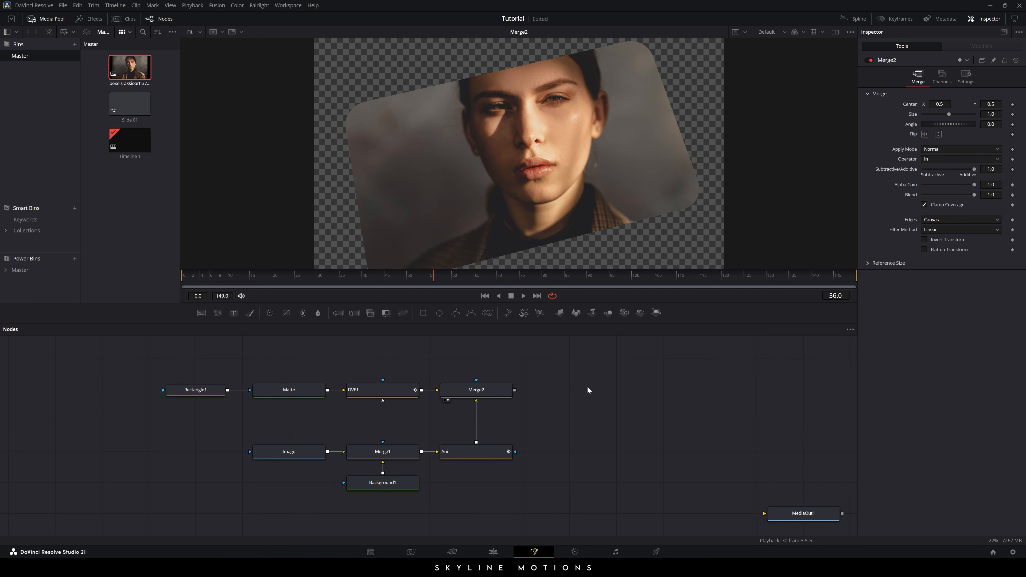
Step: Copy the Rectangle1, Matte and DVE1 nodes and paste the duplicates above the original row
drag(219, 381, 410, 451)
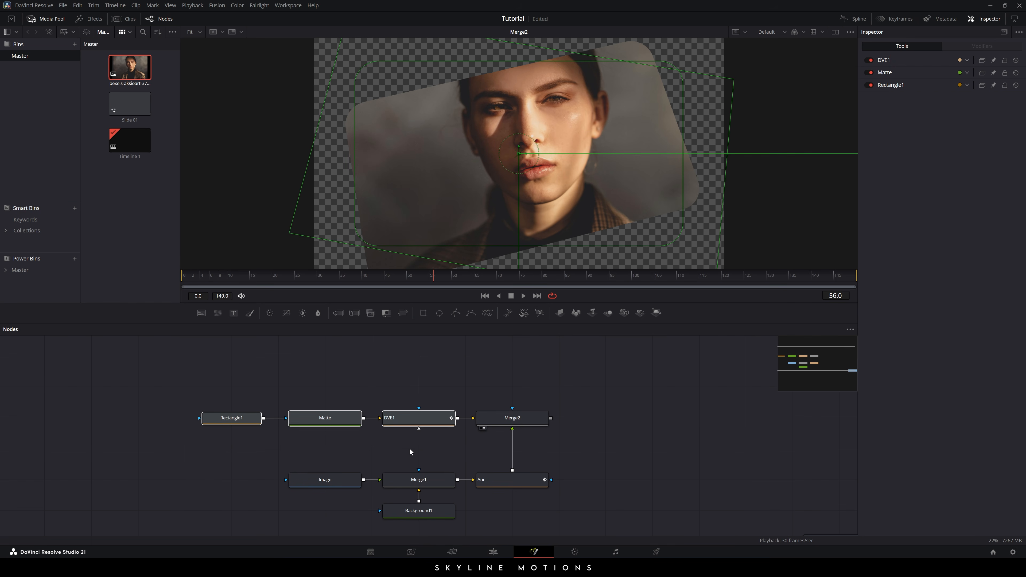
key(ctrl+c)
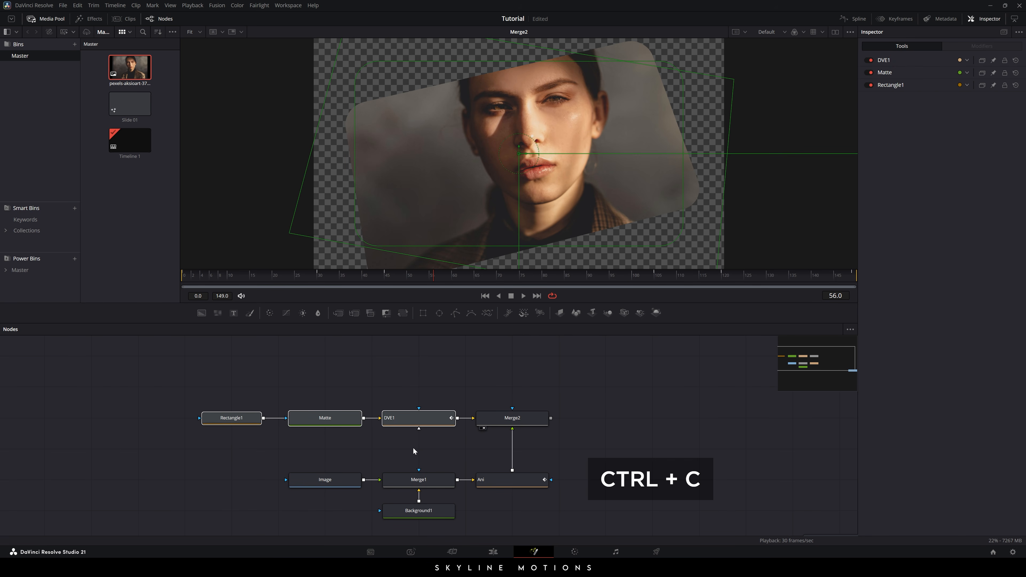
click(427, 391)
key(ctrl+v)
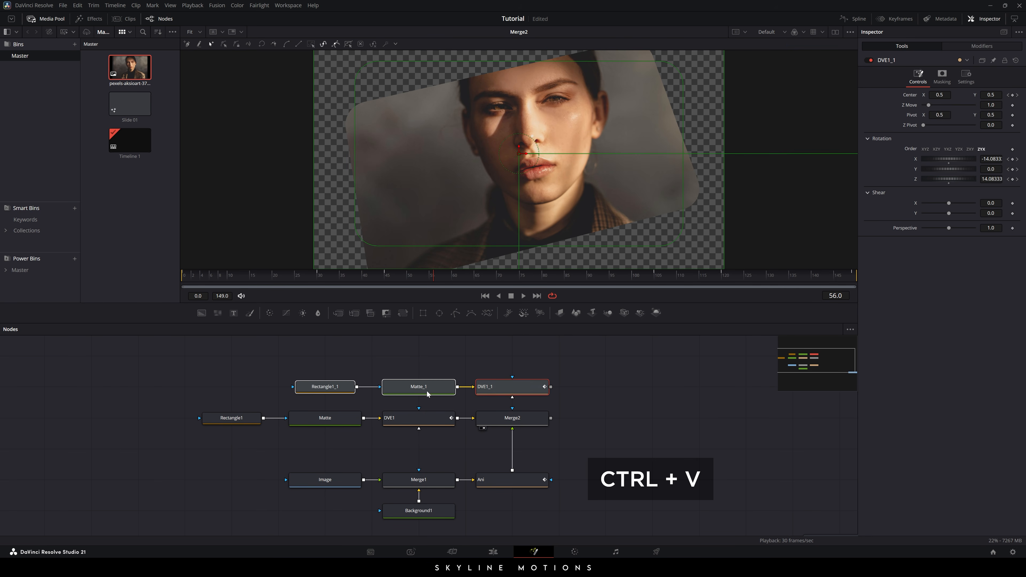
click(440, 364)
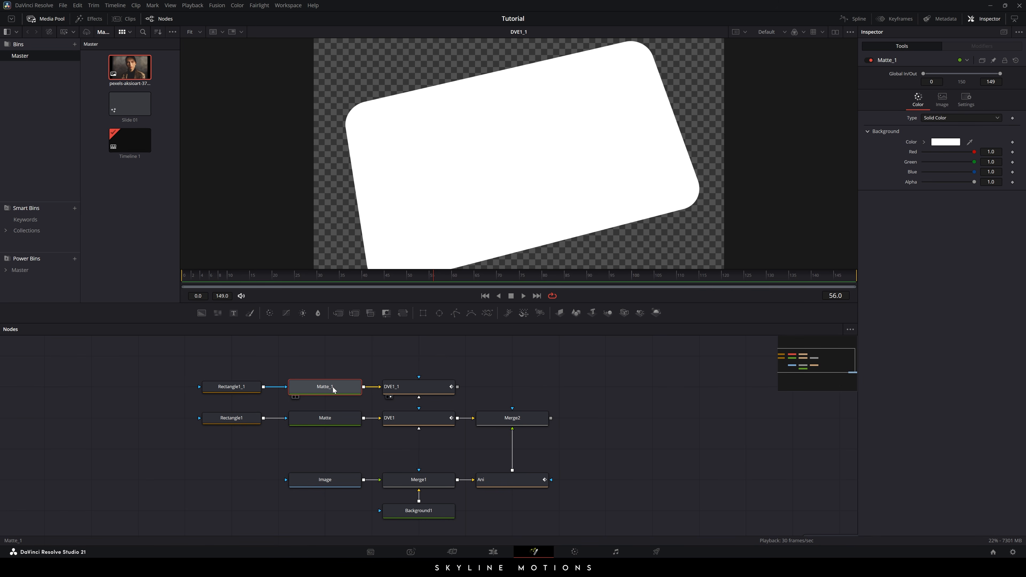
Step: Rename the duplicated Matte_1 node as Stroke
key(F2)
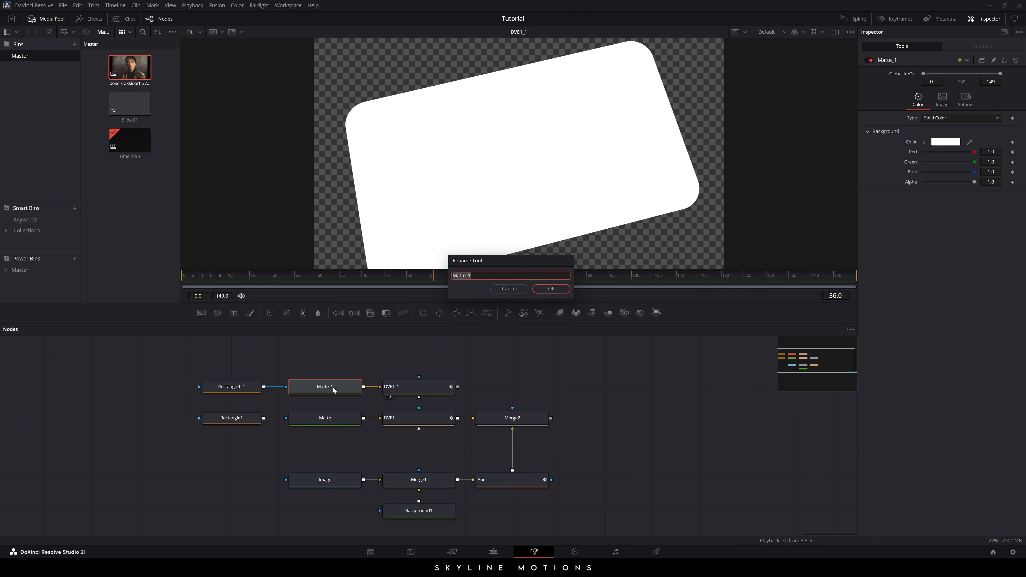
text(T)
click(550, 289)
Step: Turn off Solid for the Rectangle1_1 mask and set its Border Width to 0.003
click(226, 389)
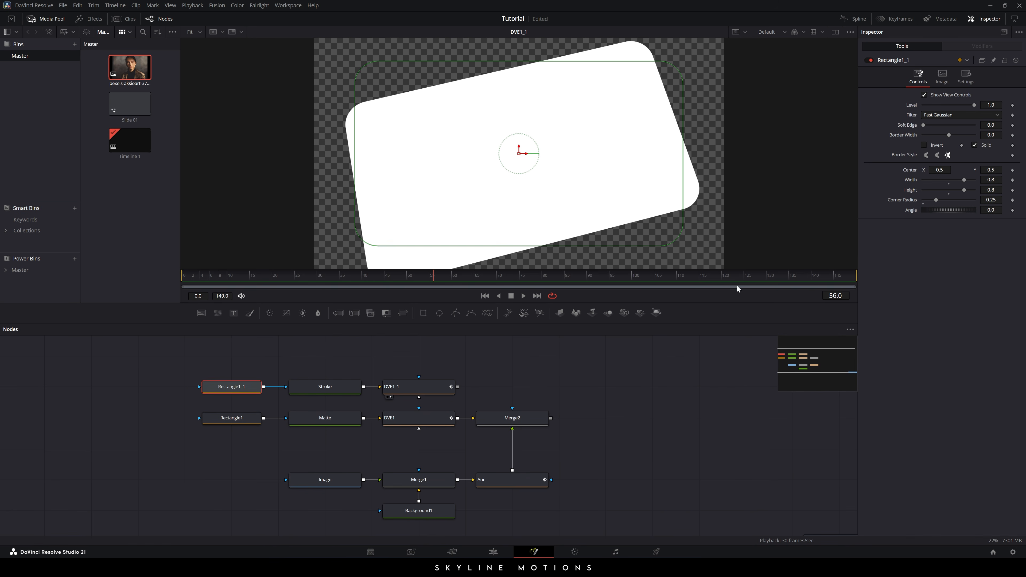
click(975, 145)
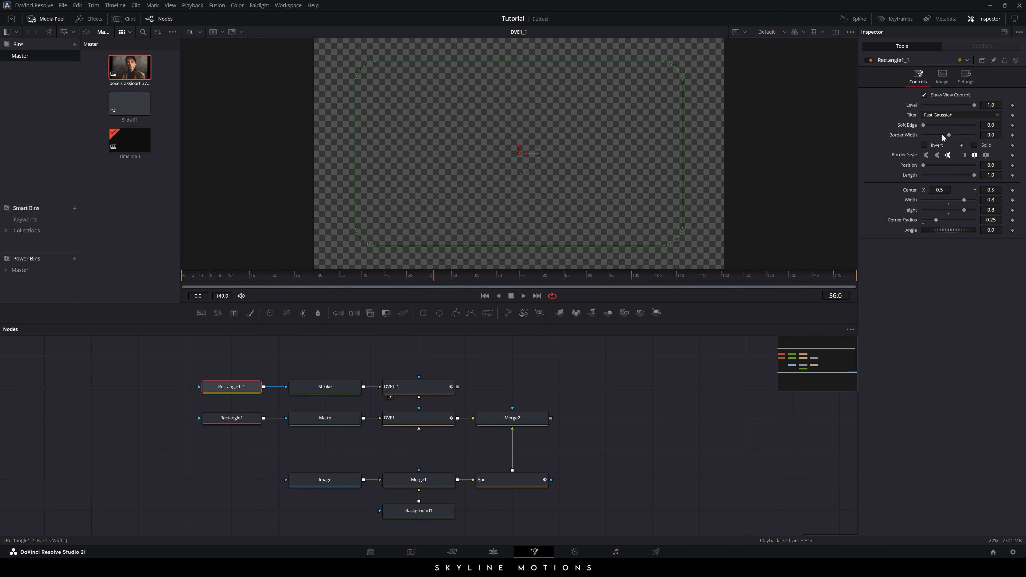
drag(948, 136, 949, 137)
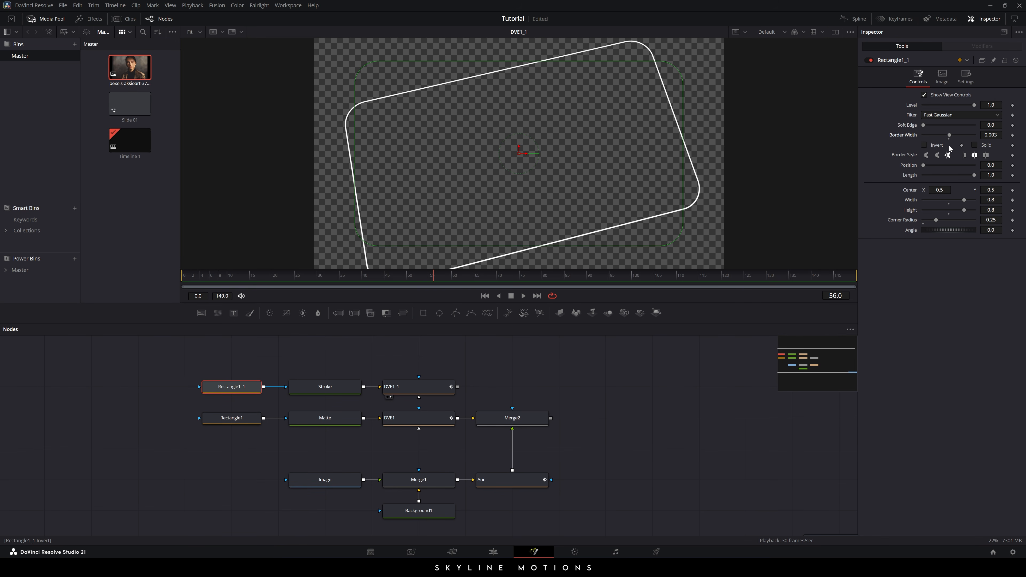
Step: Keep the Rectangle1_1 border width at 0.003 and merge the DVE1_1 stroke branch over Merge2
click(990, 134)
text(0.003)
key(Tab)
drag(456, 388, 548, 142)
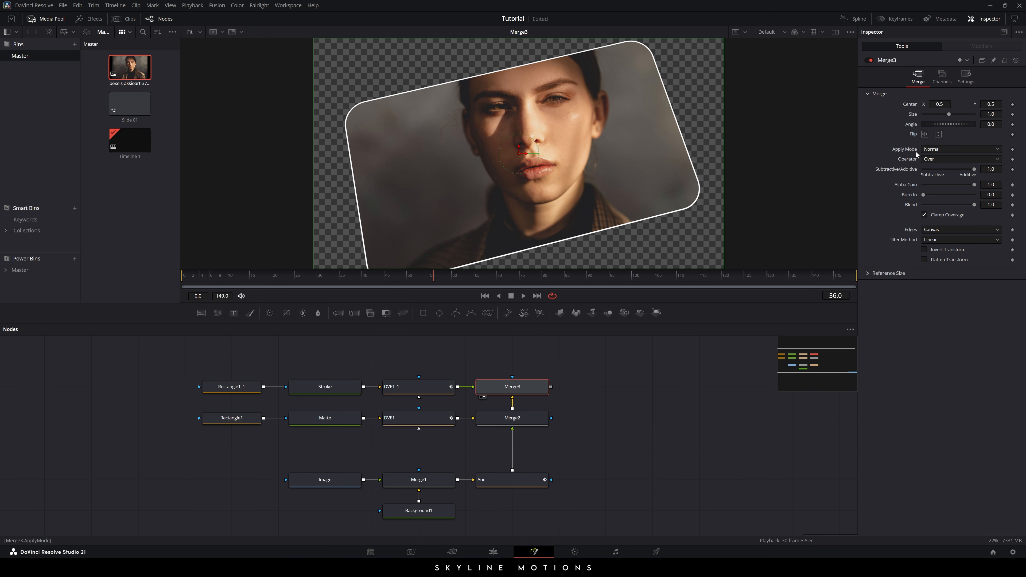
Step: Set the stroke merge's Apply Mode to Overlay and scrub the composition to frame 110
click(938, 150)
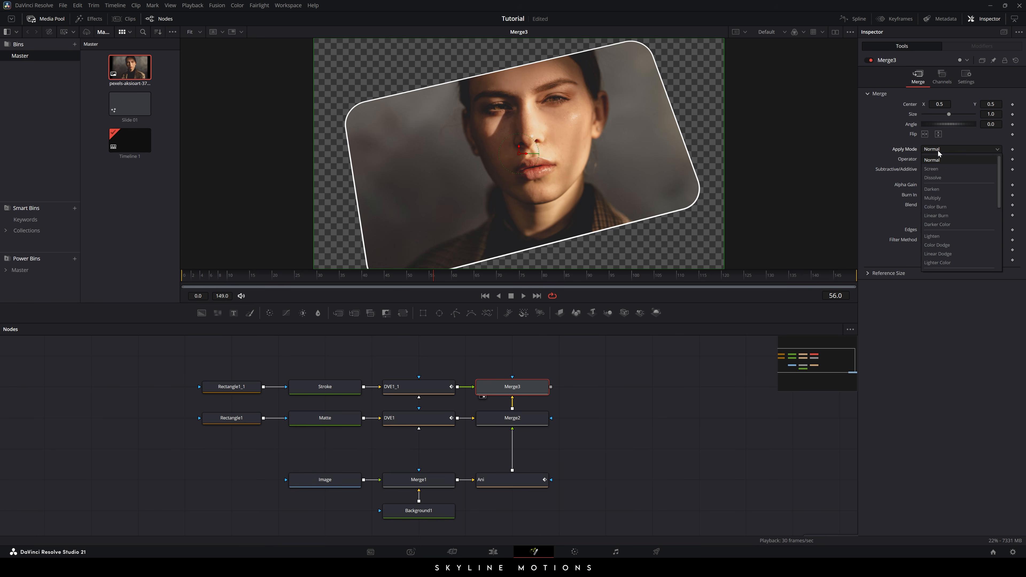
scroll(959, 221, down, 3)
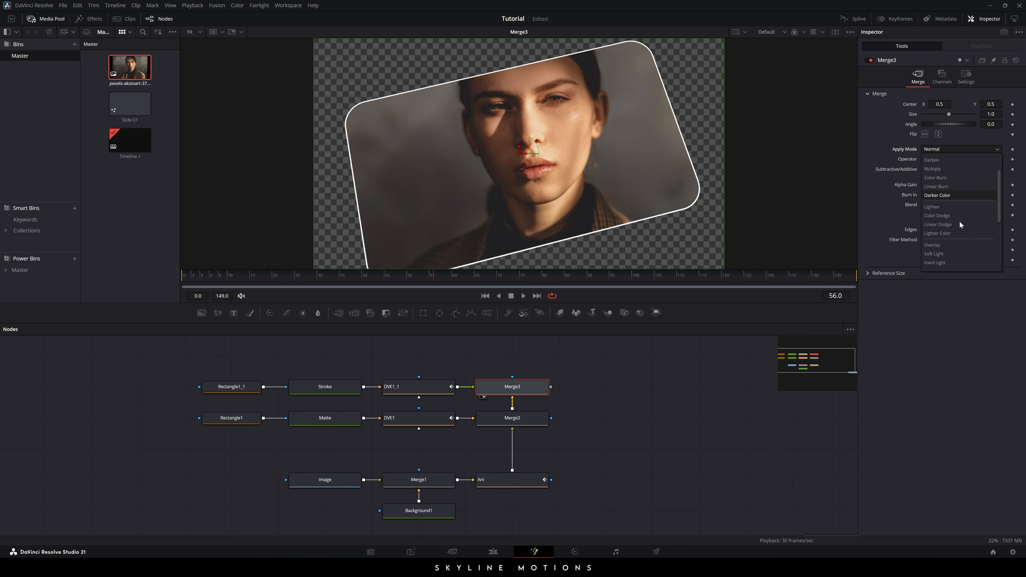
click(943, 210)
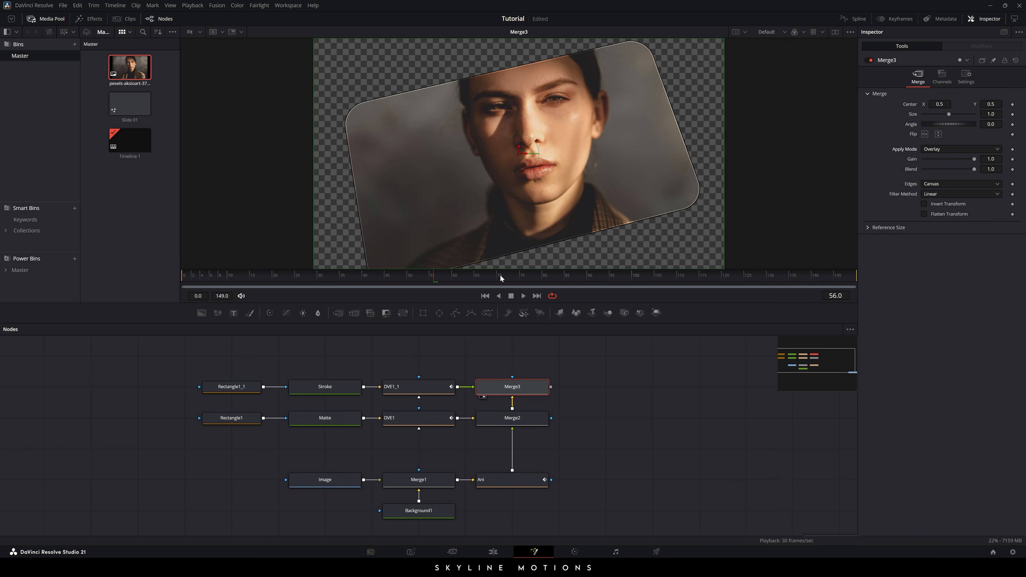
drag(524, 277, 679, 287)
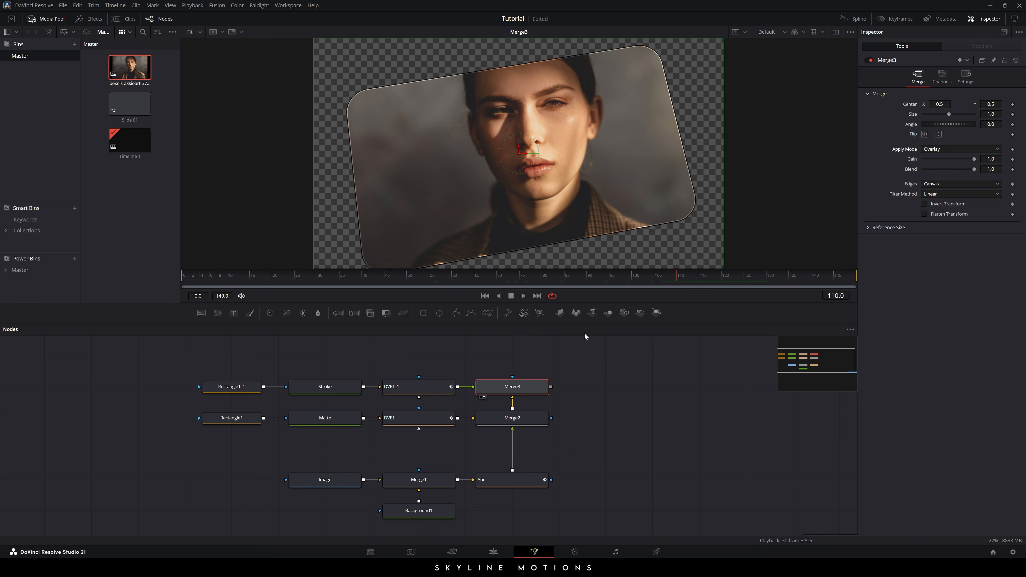
Step: Shrink the Rectangle1_1 mask to a height of 0.7943 and a width of 0.7968 so the stroke sits on the image edge
click(243, 389)
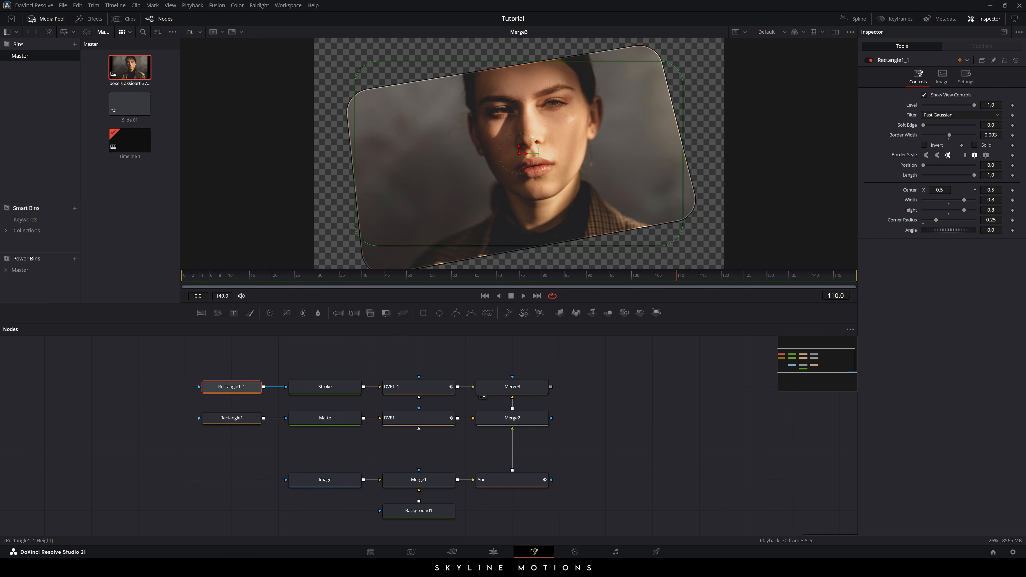
drag(990, 209, 989, 210)
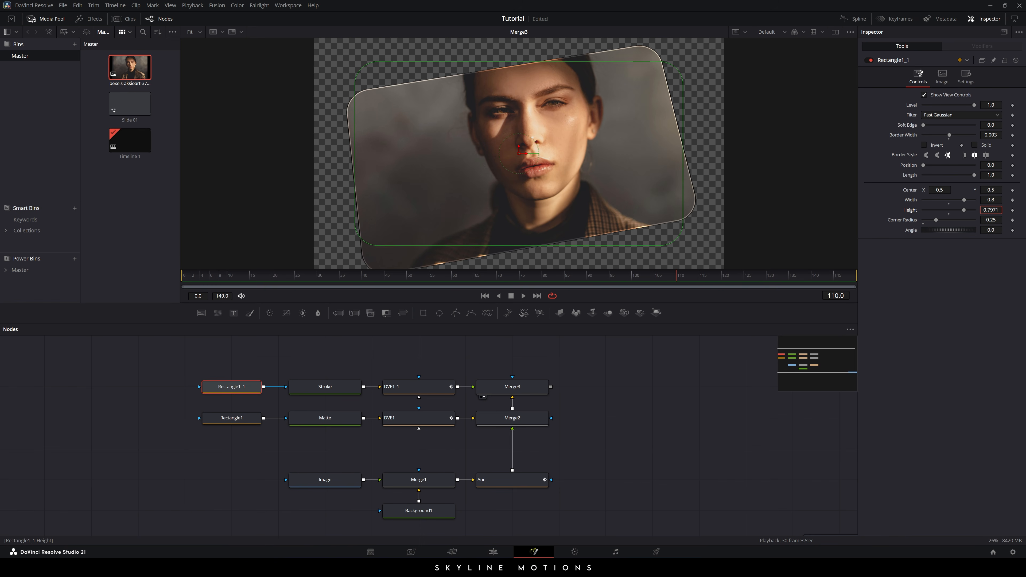
scroll(659, 240, up, 5)
scroll(659, 240, up, 2)
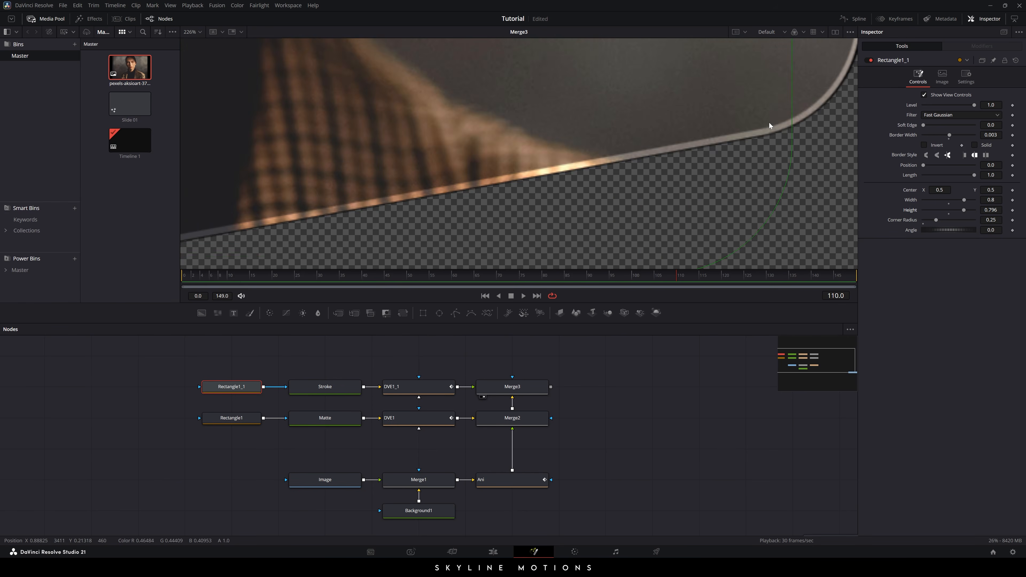
drag(768, 122, 710, 184)
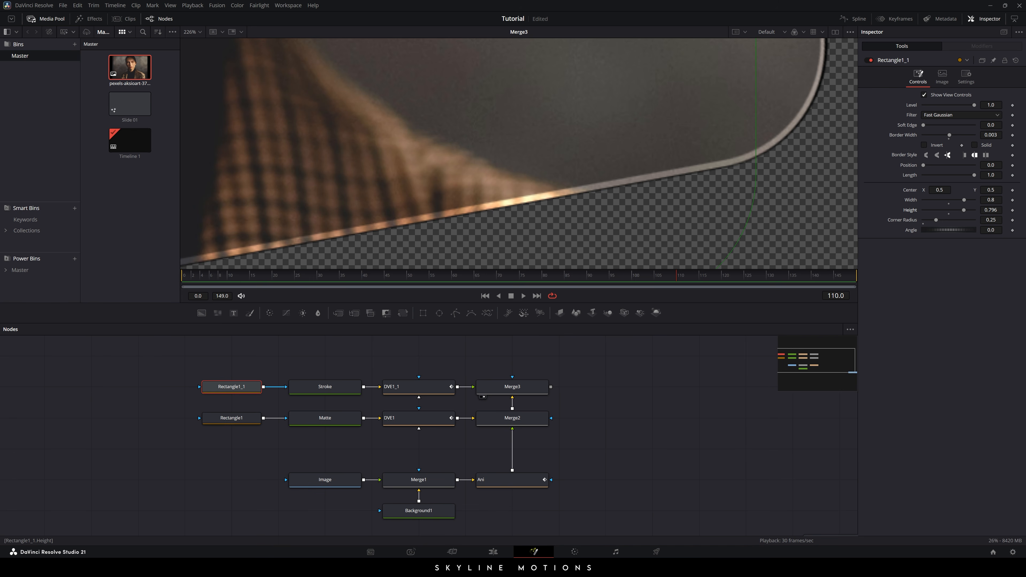
drag(990, 210, 985, 210)
scroll(799, 134, up, 5)
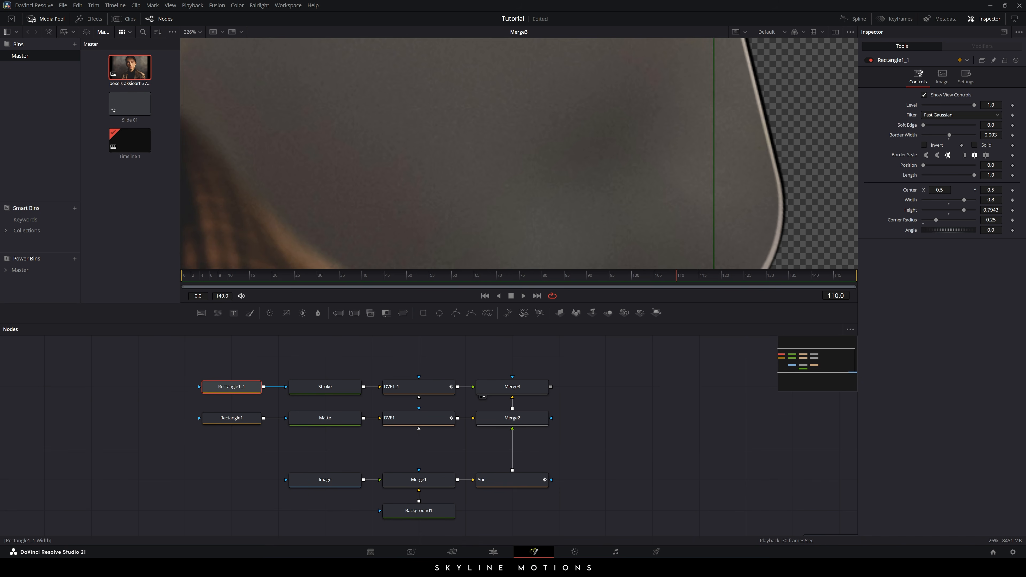
drag(991, 200, 977, 201)
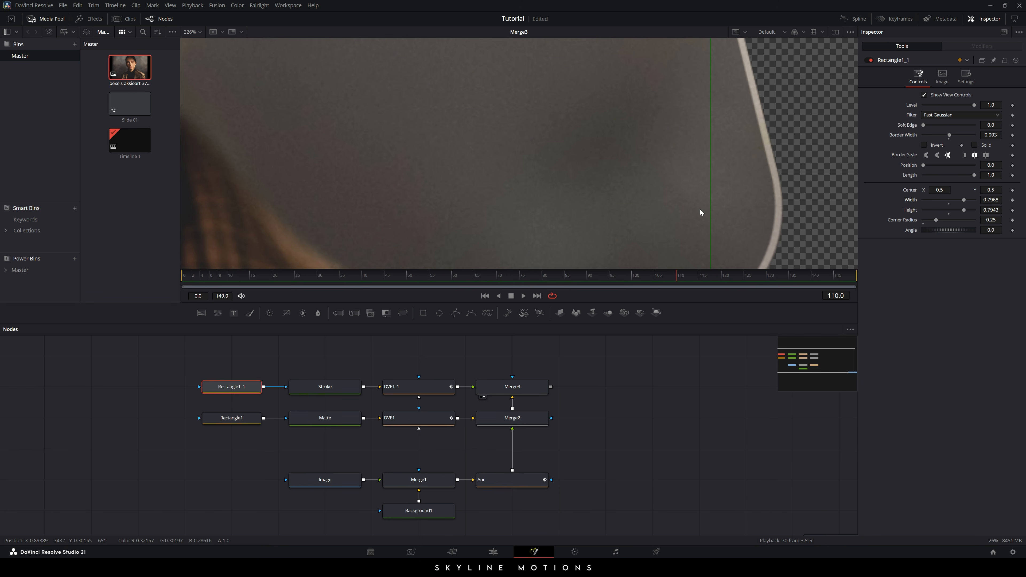
Step: Thin the Rectangle1_1 border width to 0.002 and set the viewer zoom to Fit
click(994, 134)
text(25)
key(Tab)
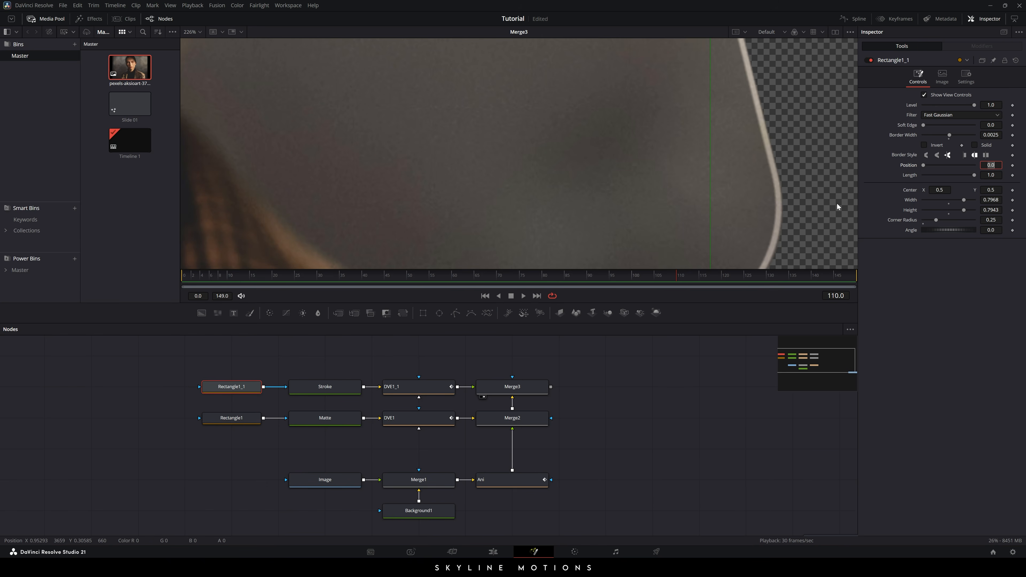
click(997, 135)
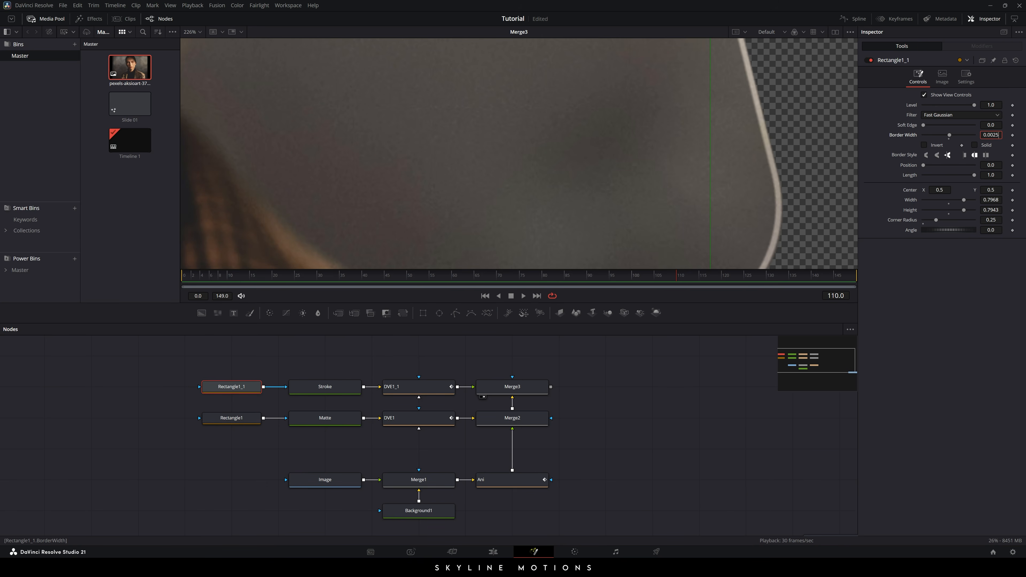
key(BackSpace)
key(Tab)
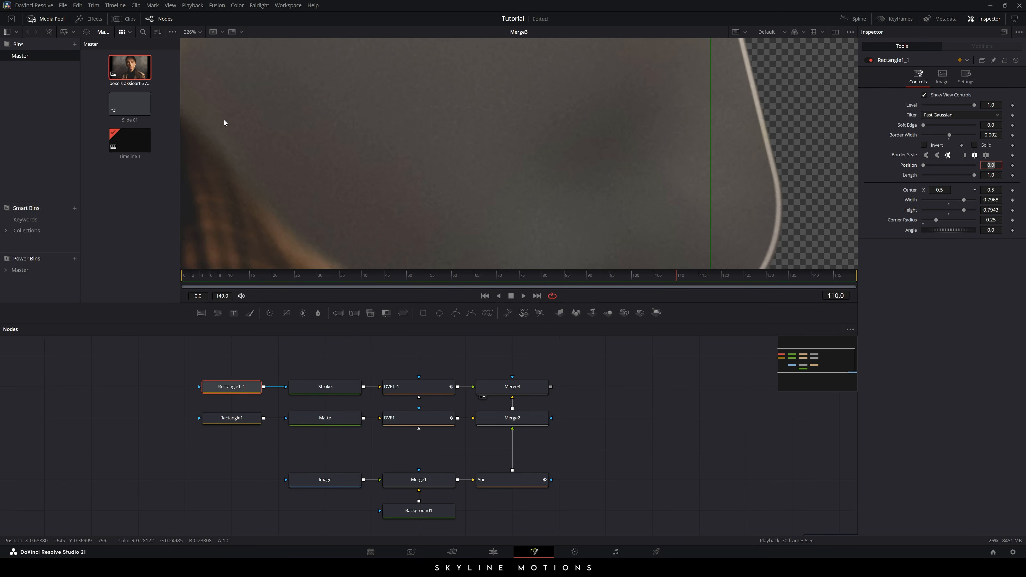
click(200, 32)
click(197, 43)
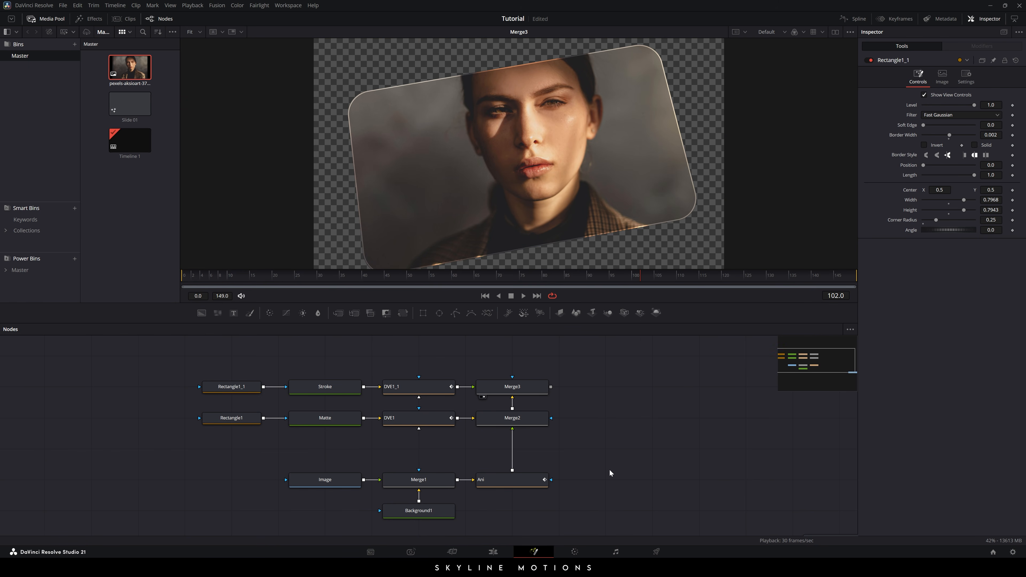
Step: Place the MediaOut1 node beside Merge3 and connect Merge3's output to it
drag(681, 481, 620, 451)
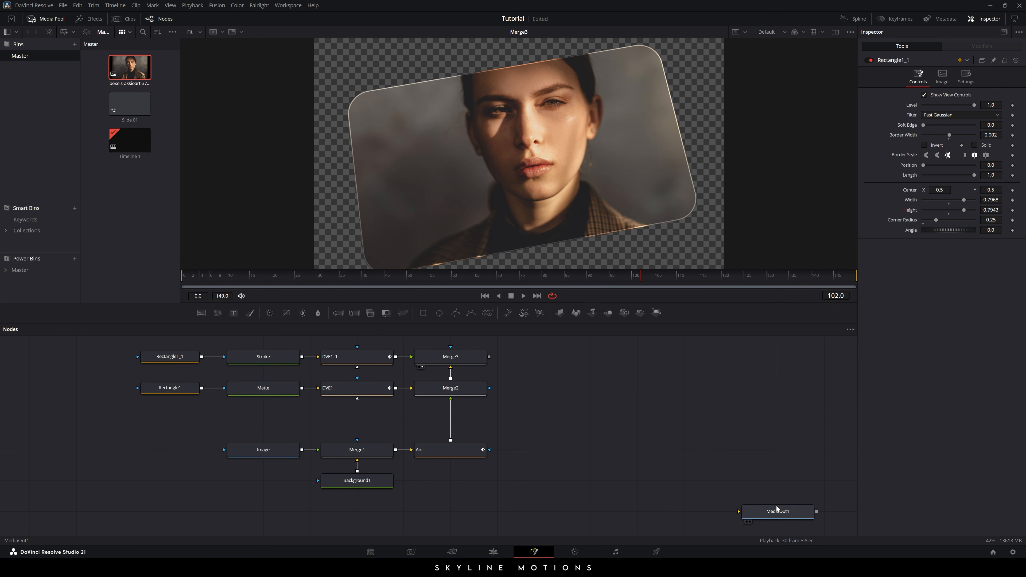
drag(787, 512, 575, 384)
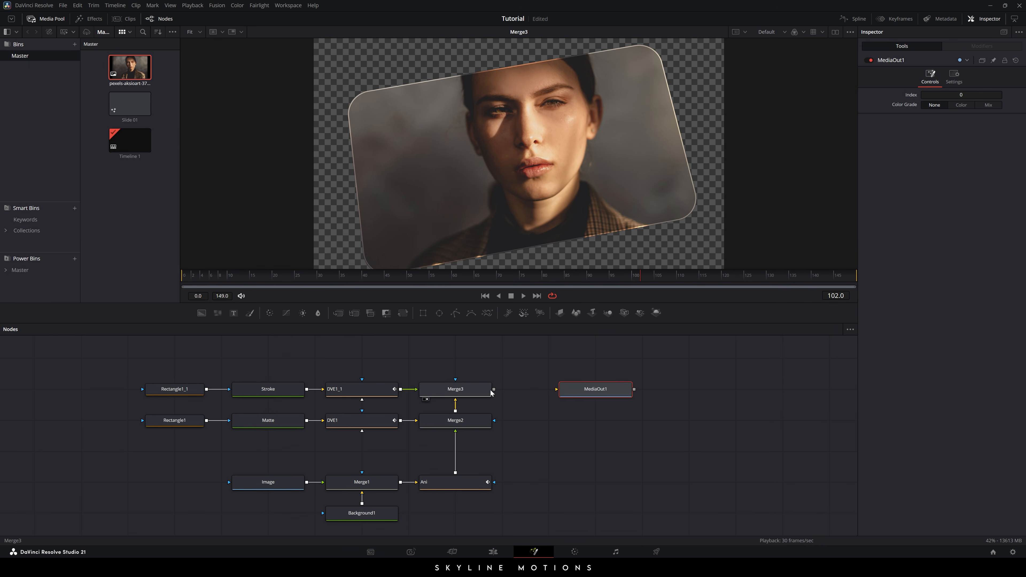
drag(493, 389, 607, 389)
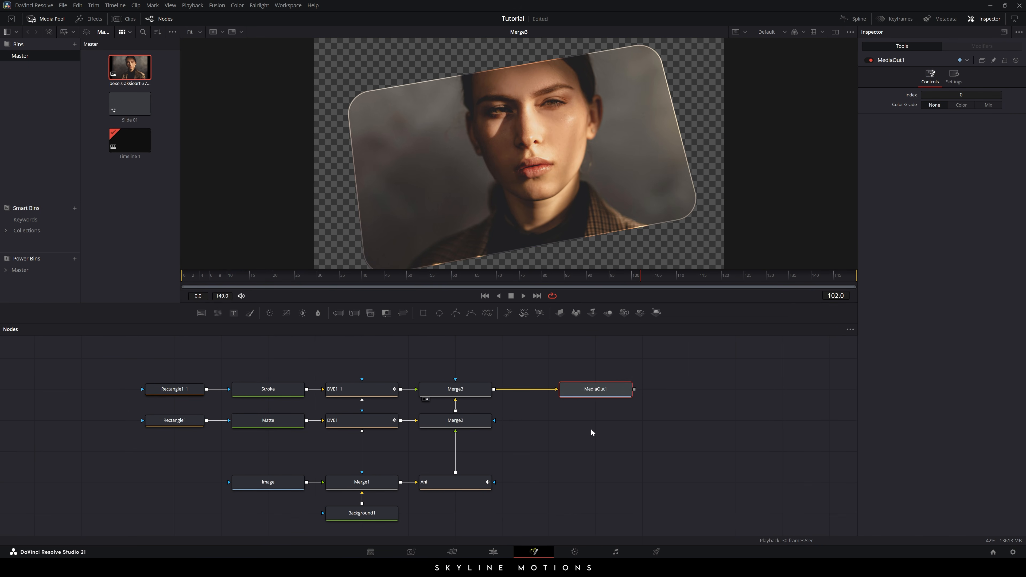
Step: Switch to the Edit page and review the Slide 01 animation from the start of the timeline
click(501, 553)
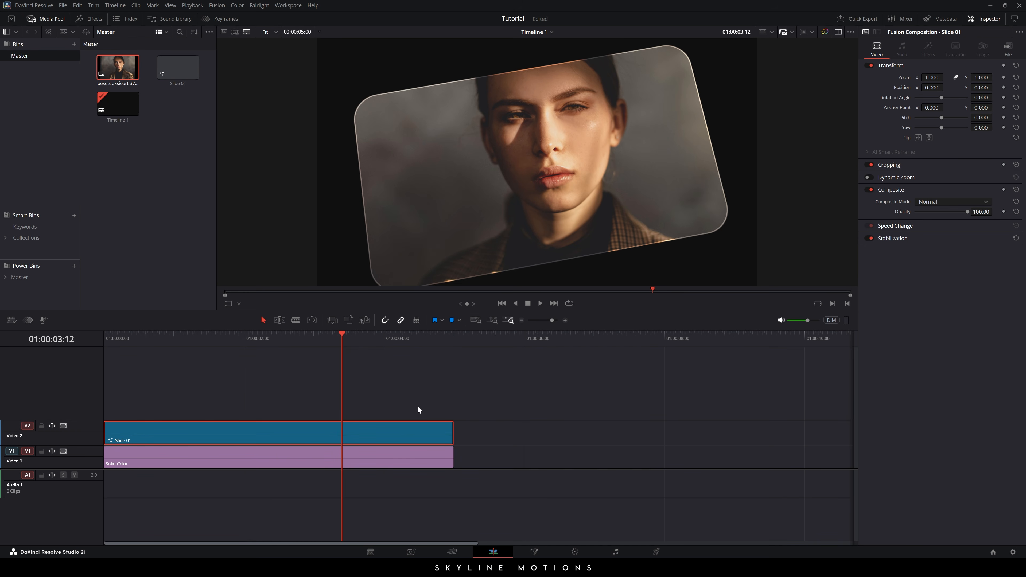
drag(304, 344, 95, 355)
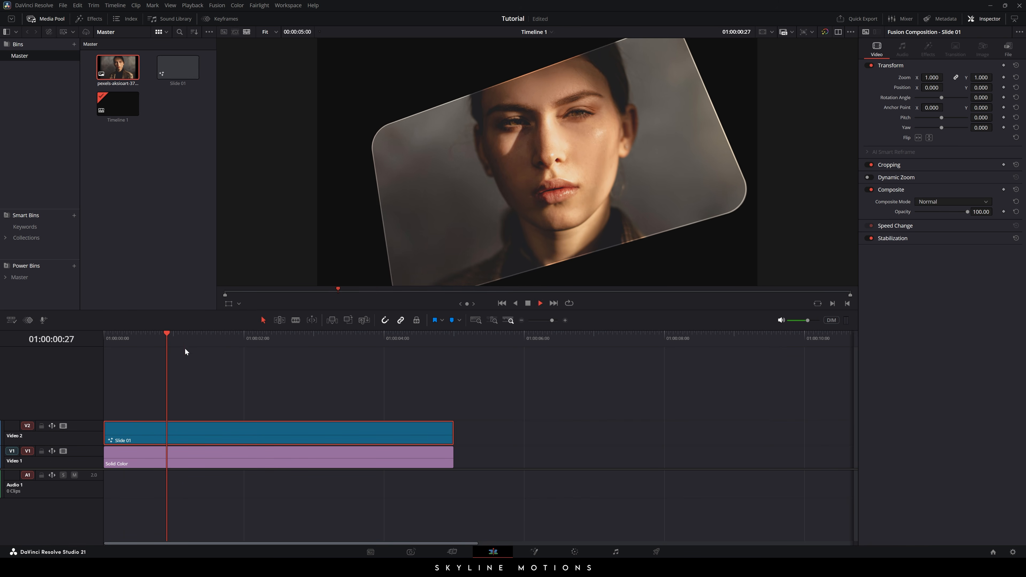
drag(405, 346, 247, 344)
click(351, 397)
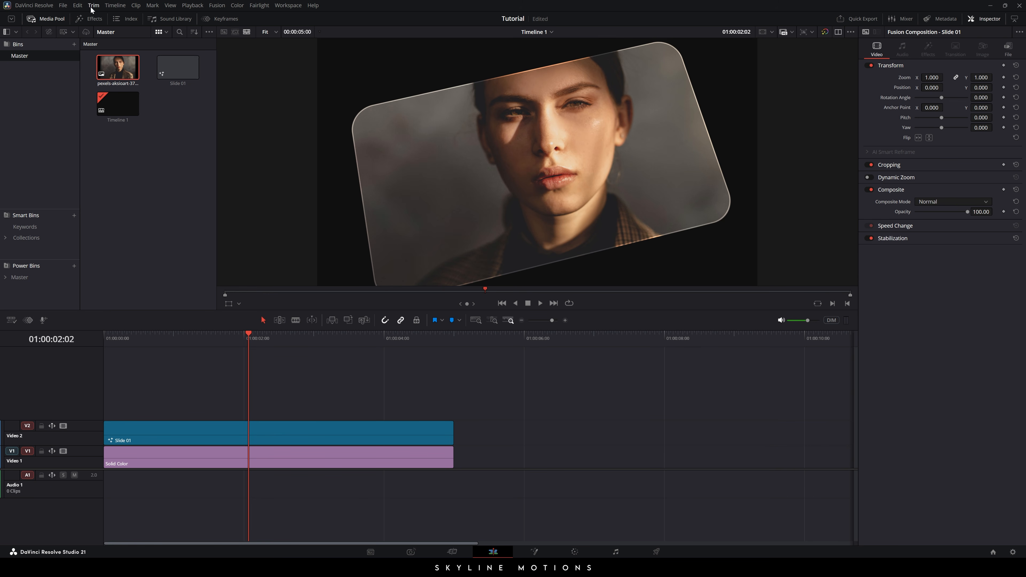
Step: Add an Adjustment Clip on a new video track above Slide 01, aligned with the start of the timeline
click(95, 21)
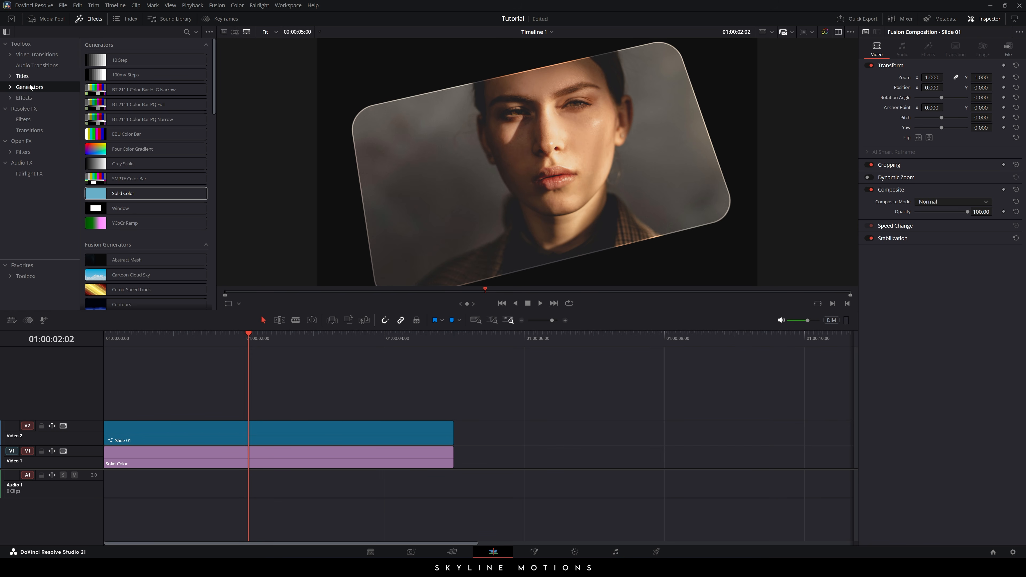
click(24, 97)
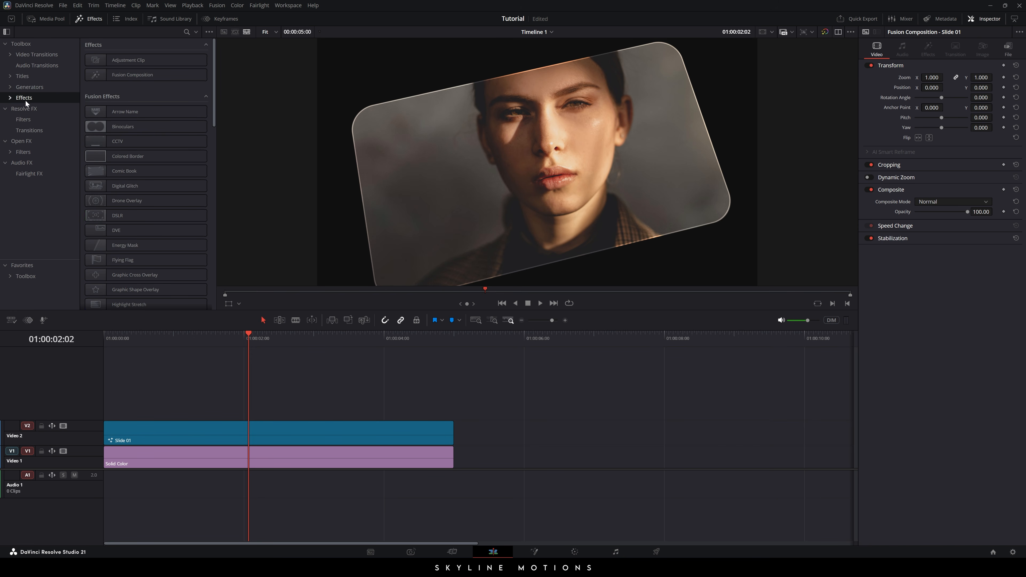
click(129, 64)
drag(133, 59, 424, 394)
drag(564, 404, 295, 407)
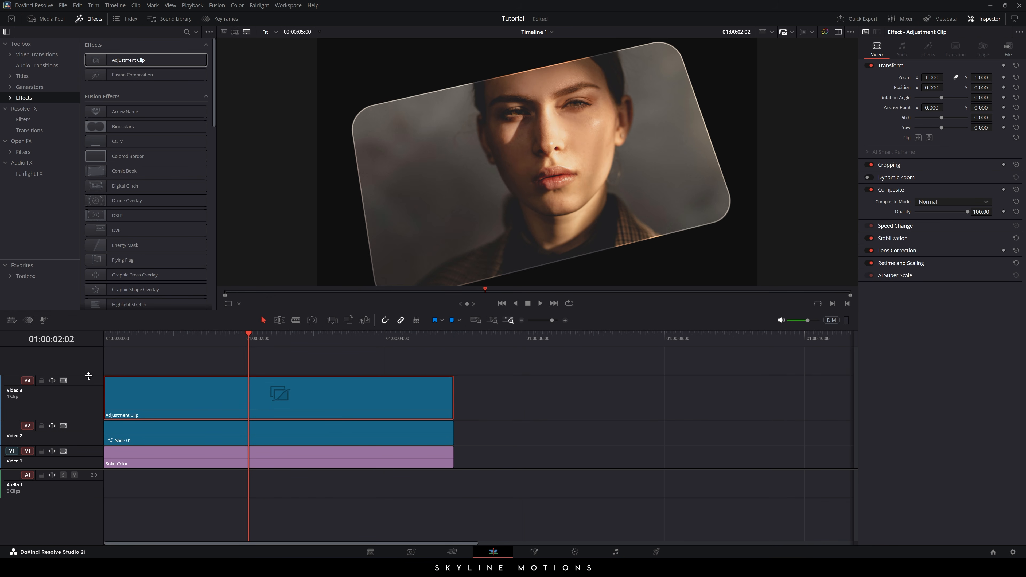
Step: Reduce the Video 3 track height and set the adjustment clip's color to Lime
drag(88, 376, 89, 401)
right_click(230, 414)
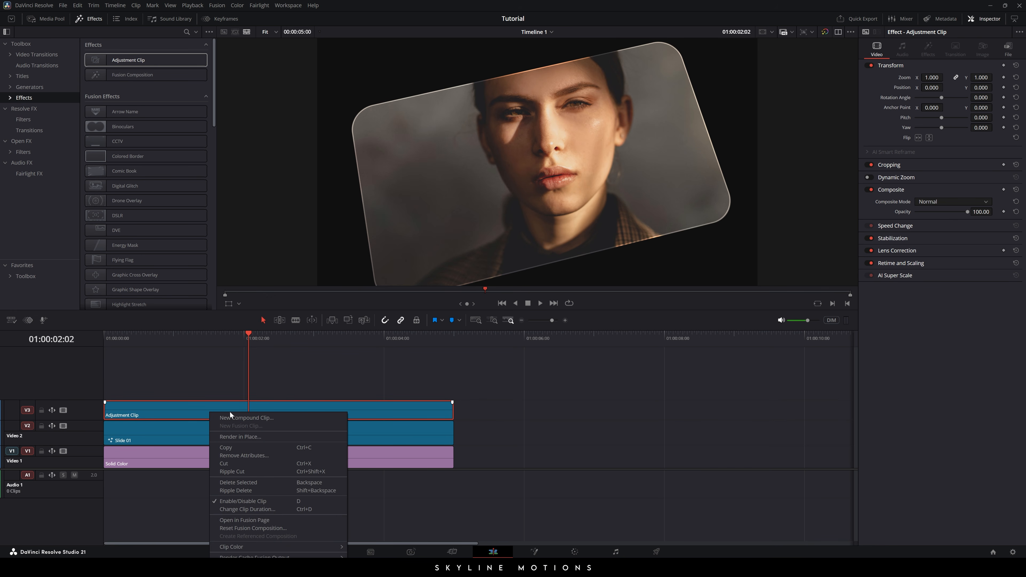
mouse_move(231, 548)
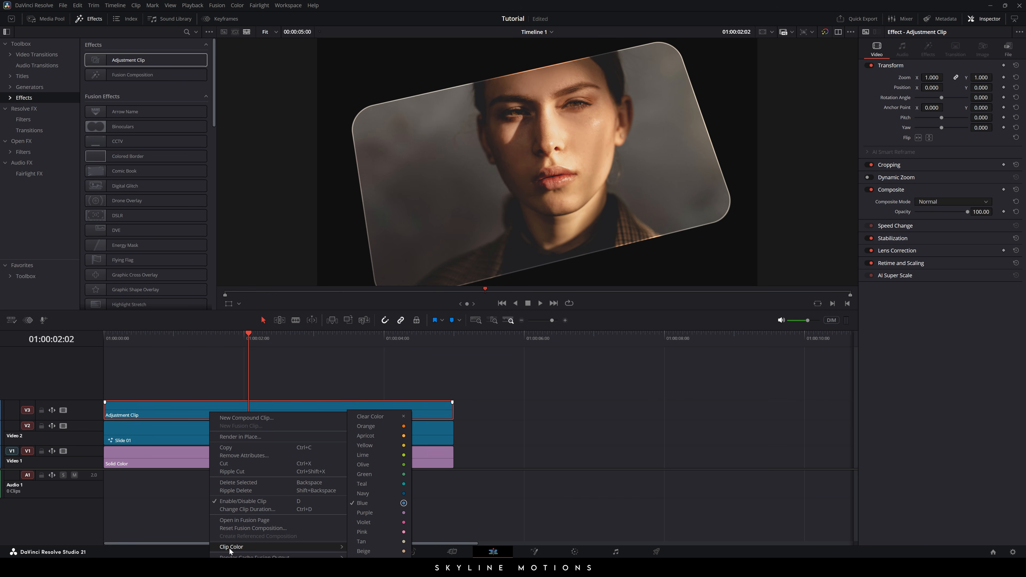
click(394, 455)
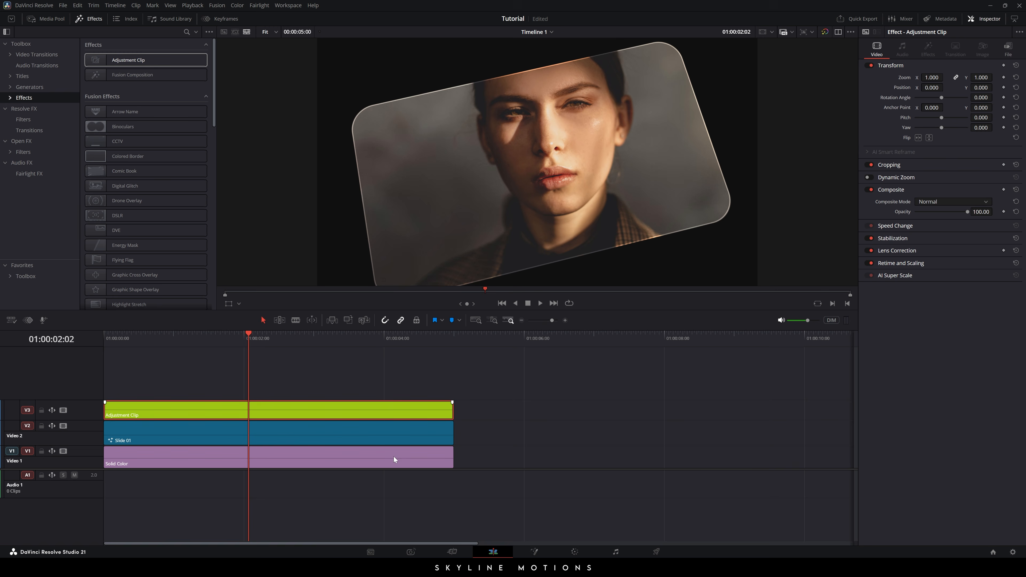
Step: Move the playhead to 01:00:02:05 and open the adjustment clip on the Fusion page
mouse_move(239, 346)
mouse_down()
mouse_move(267, 344)
mouse_move(256, 346)
mouse_up()
click(535, 551)
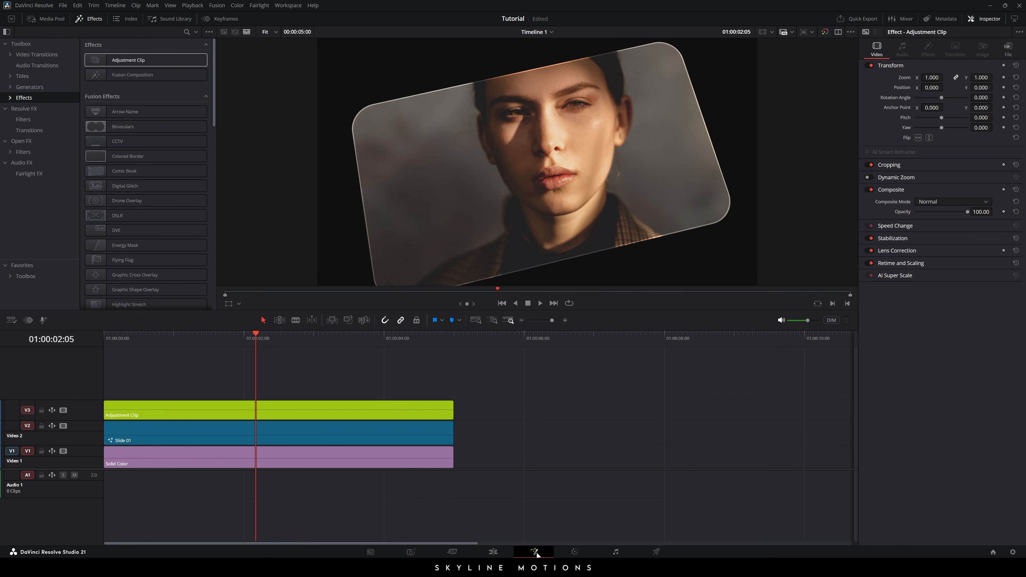
drag(319, 450, 464, 497)
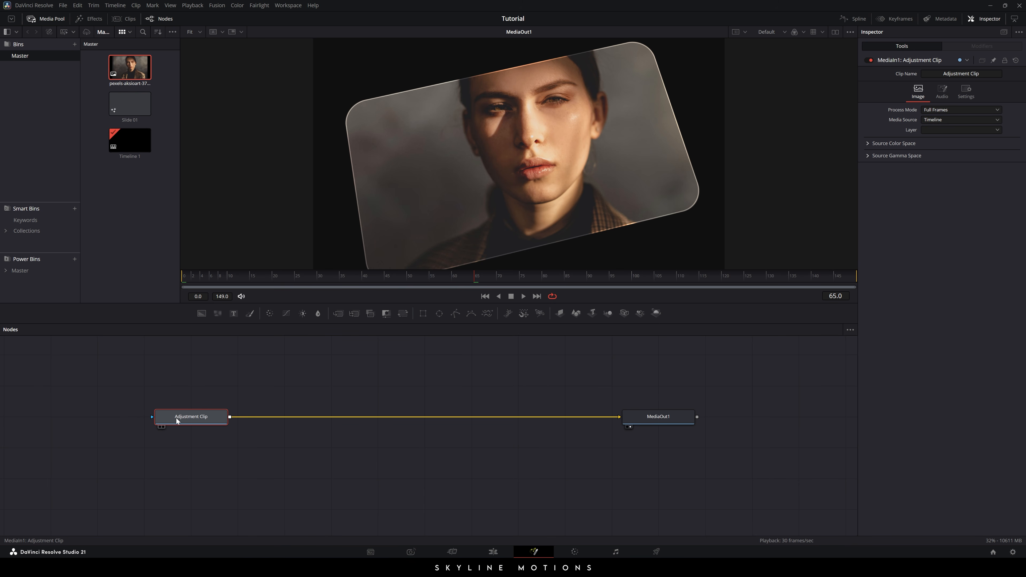
Step: Insert a Color Corrector after the Adjustment Clip node and set its Gain to 0.5
click(269, 314)
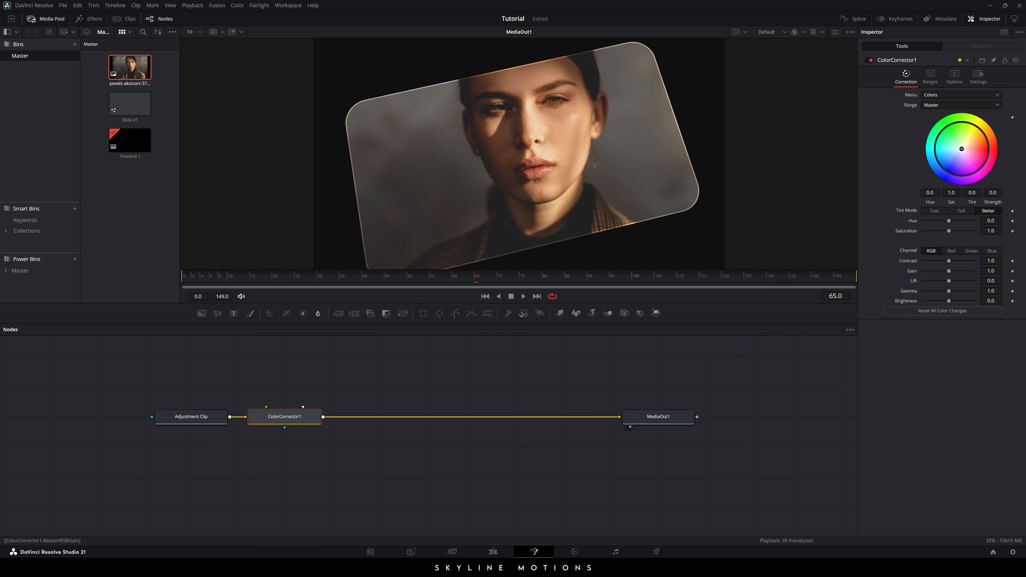
click(990, 271)
text(0.5)
key(Tab)
Step: Add an Ellipse mask to the ColorCorrector1 node's effect mask input and invert it
drag(449, 347, 456, 358)
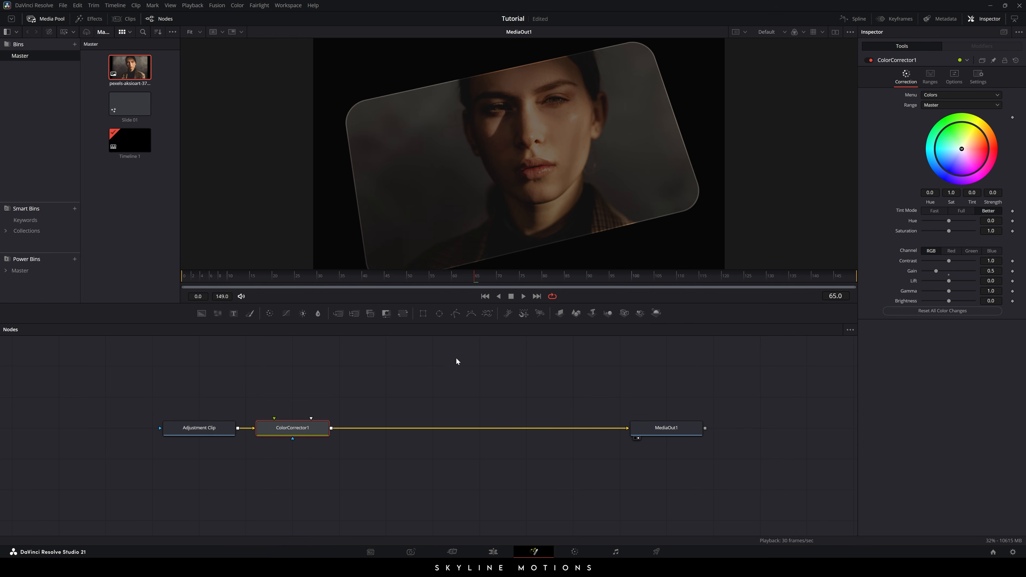
drag(439, 314, 311, 419)
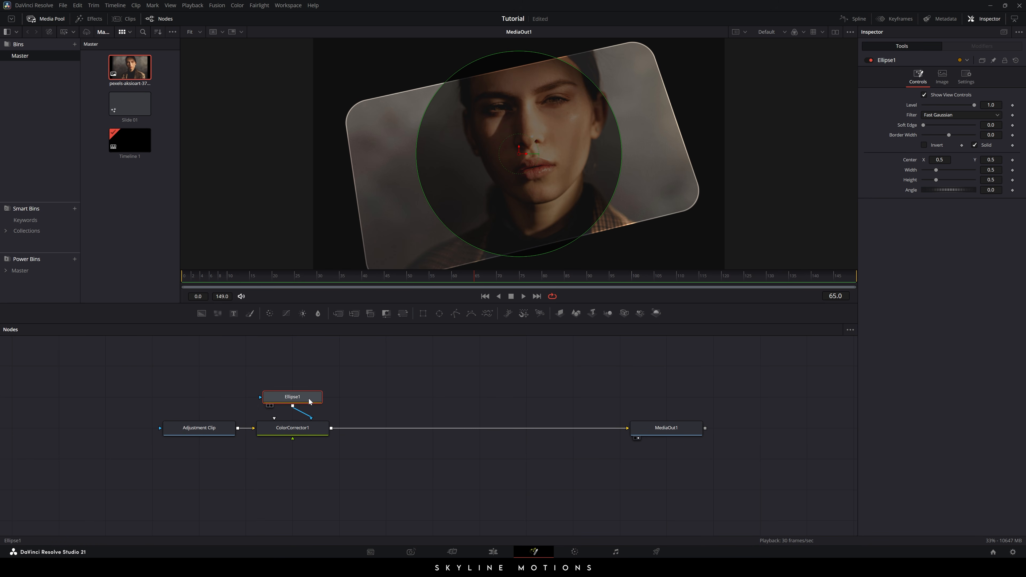
click(928, 145)
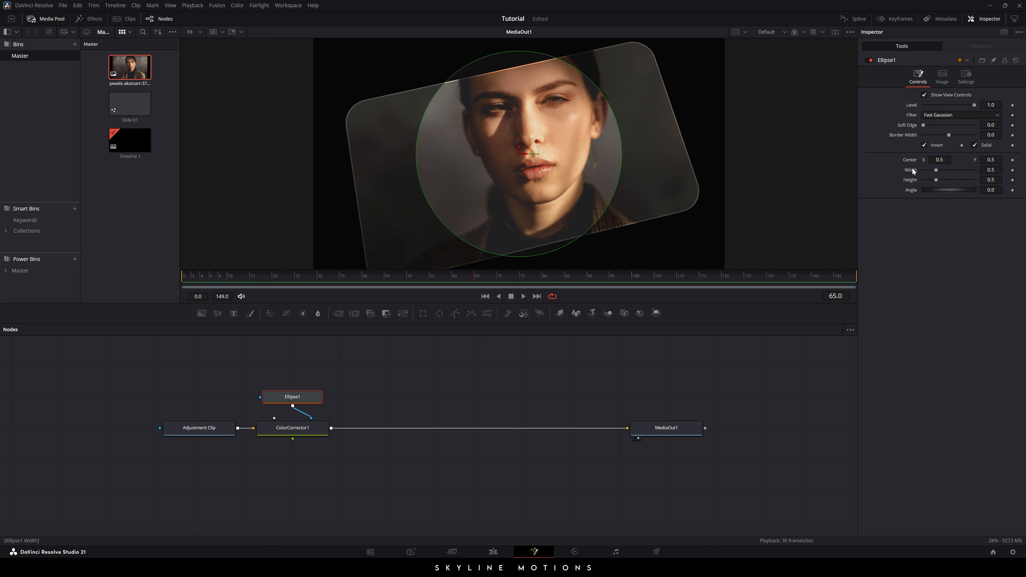
Step: Set both the width and the height of the Ellipse1 mask to 0.455
click(988, 169)
text(.455)
key(Tab)
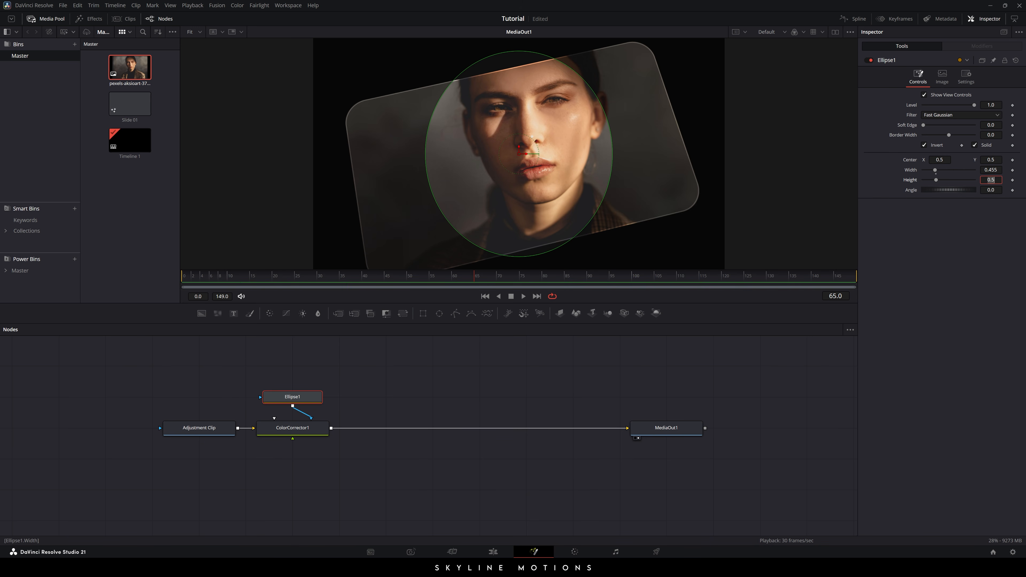
text(.455)
key(Tab)
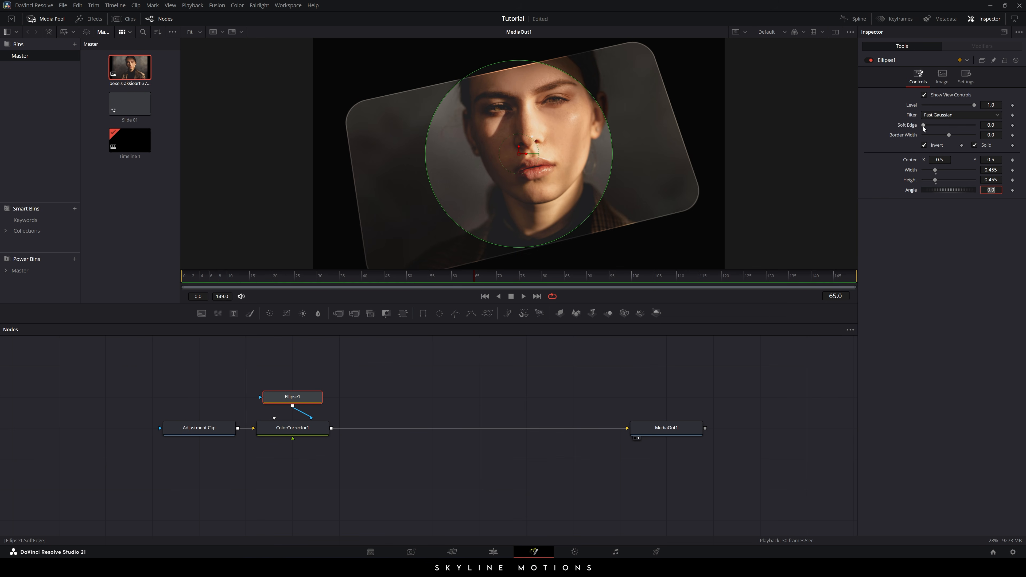
Step: Set the Soft Edge of the Ellipse1 mask to 0.12
drag(923, 125, 978, 131)
click(999, 126)
text(.12)
key(Tab)
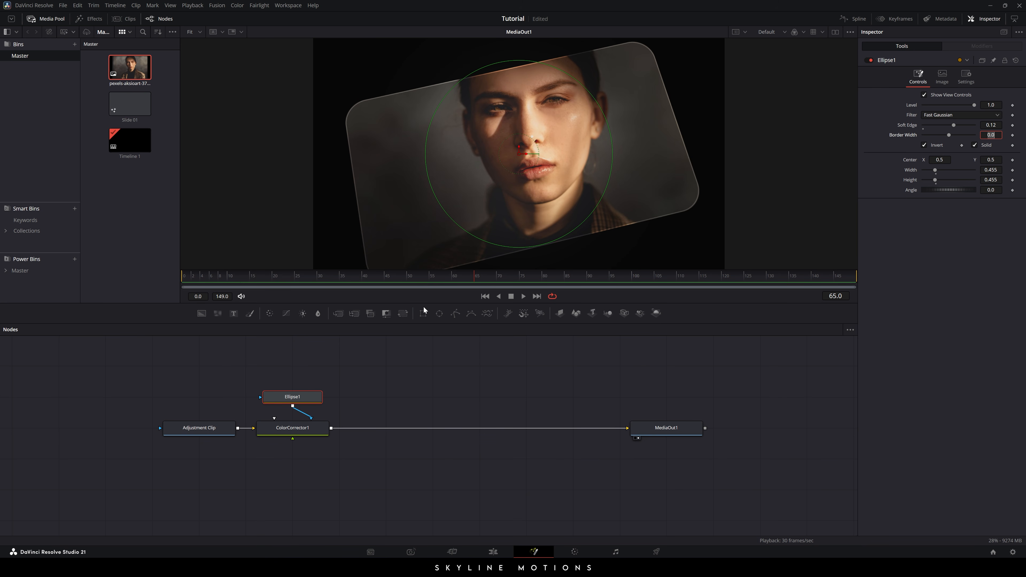
Step: At frame 60, set Ellipse1's Center X to 0.4 and add a keyframe on Center
drag(409, 284, 453, 282)
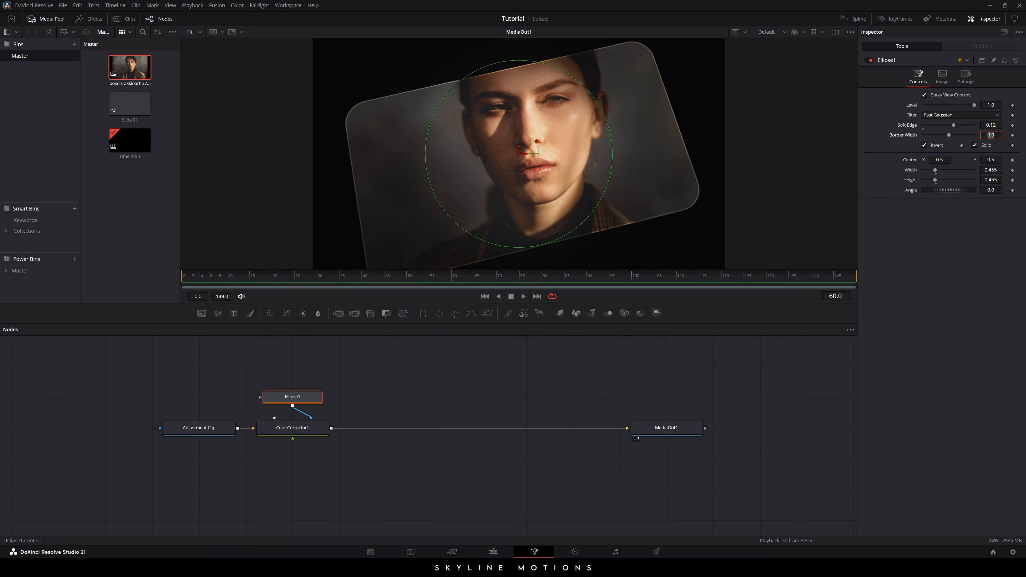
double_click(939, 160)
text(.4)
key(Tab)
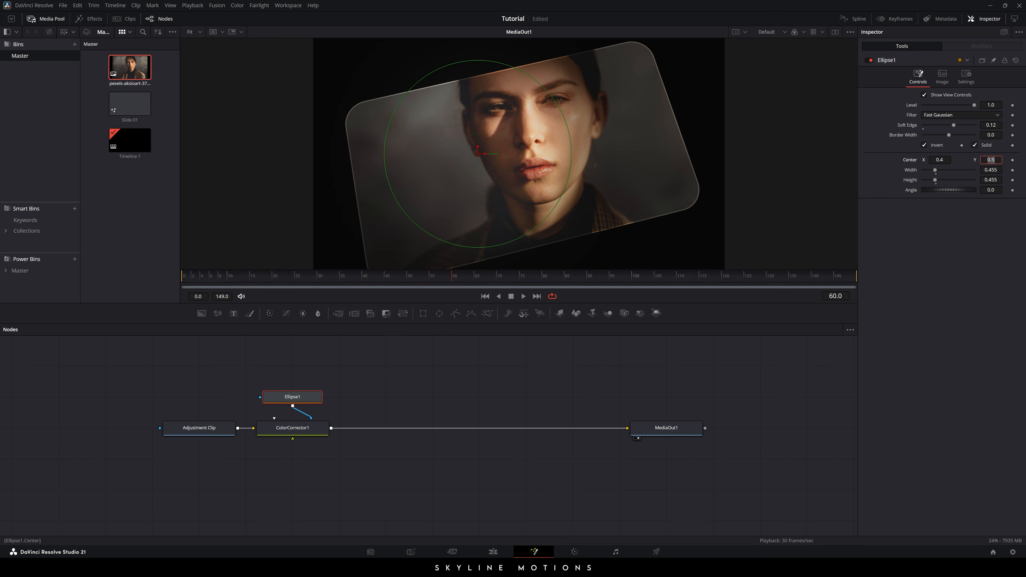
click(1012, 160)
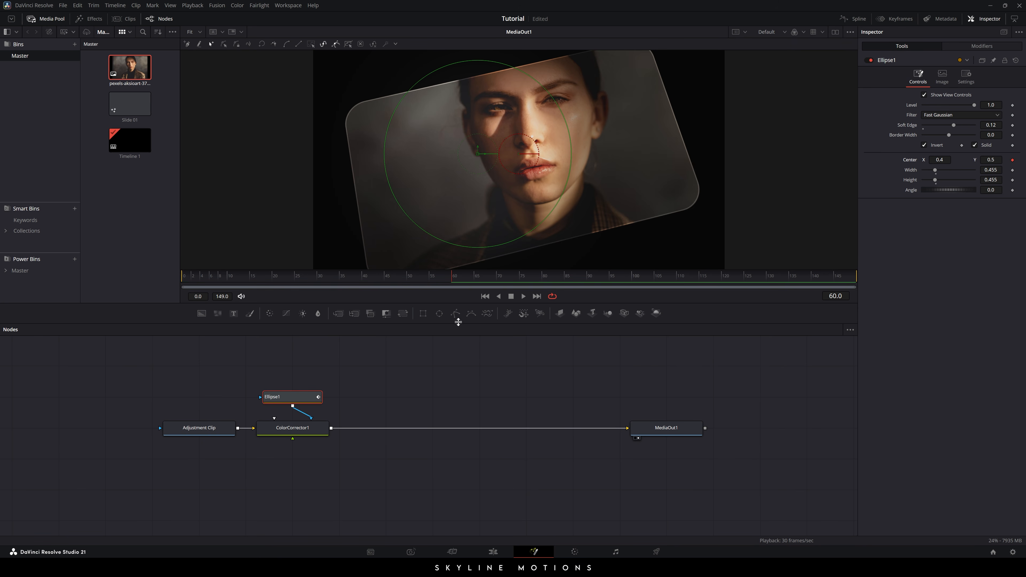
Step: At frame 0, keyframe Ellipse1's Center X at 0.0
drag(449, 278, 167, 288)
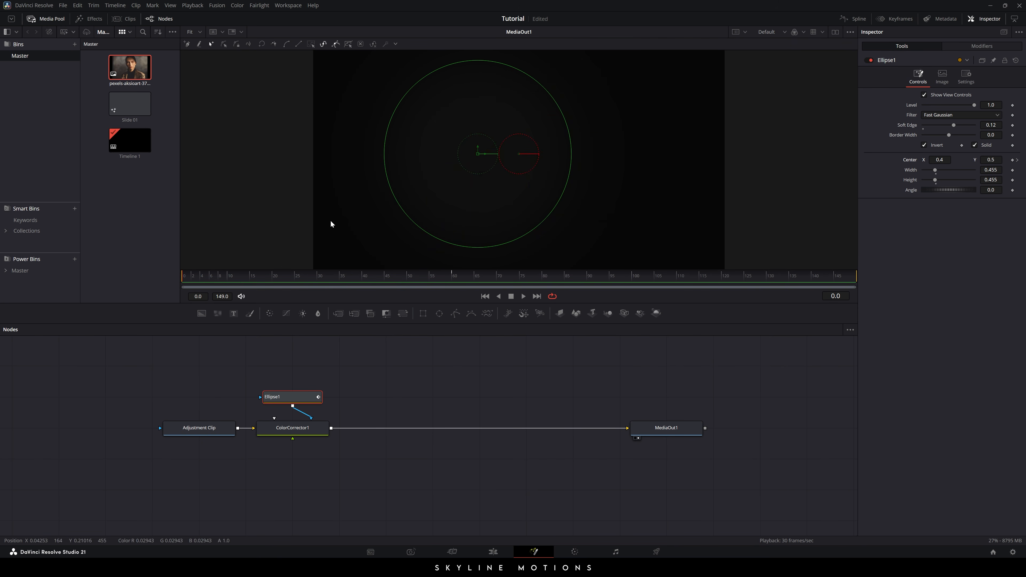
drag(485, 155, 219, 162)
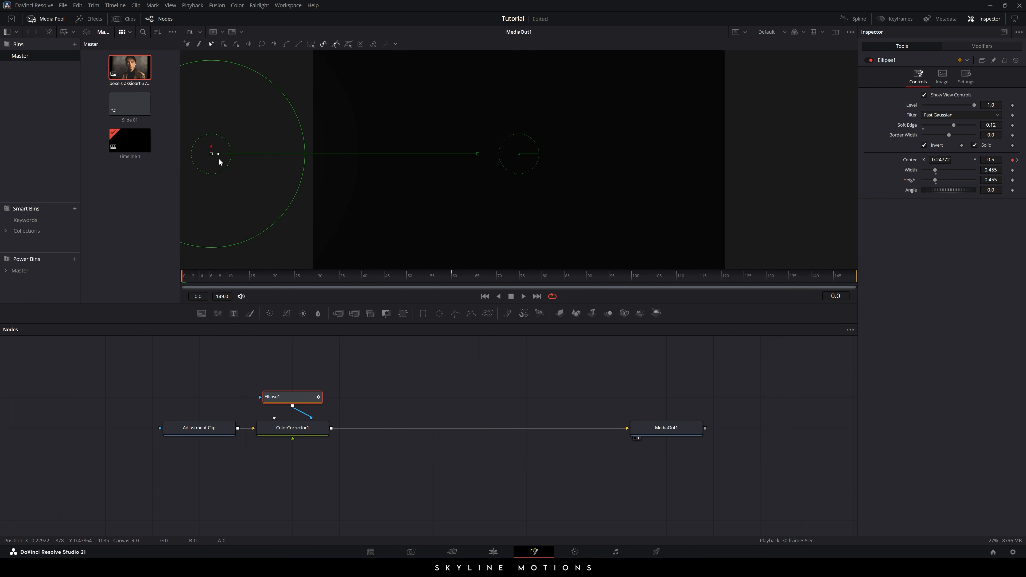
click(940, 160)
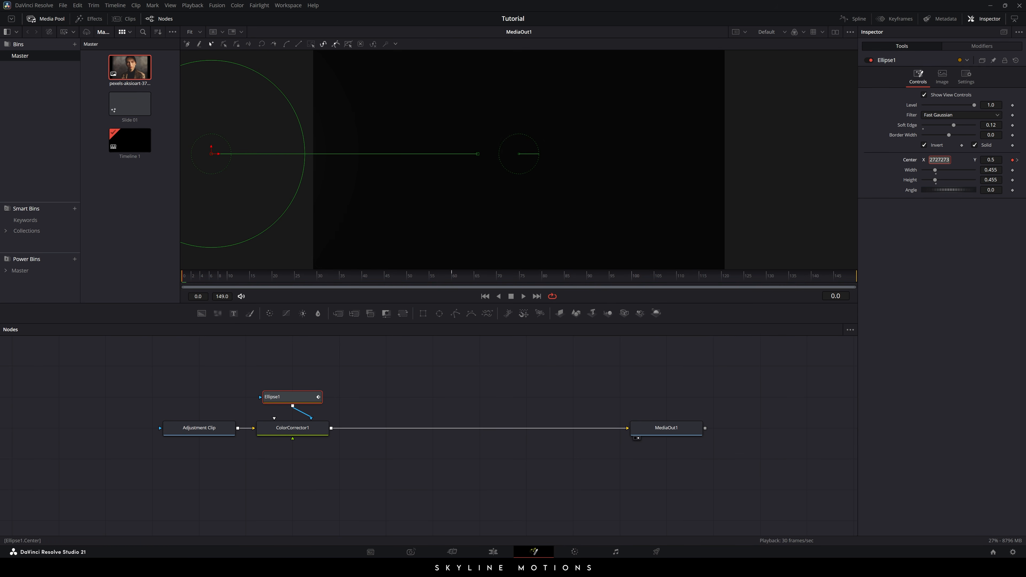
text(0)
key(Tab)
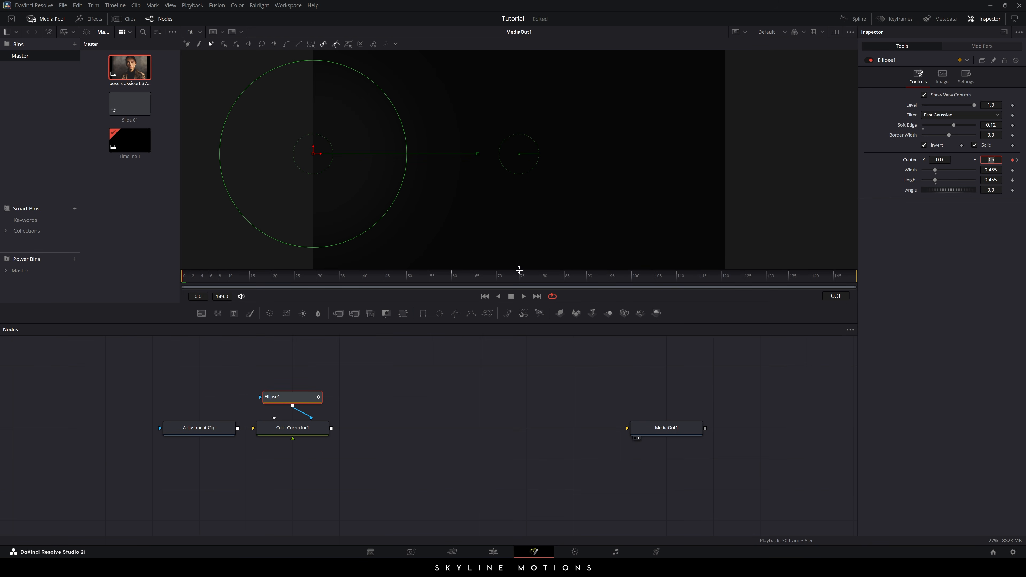
Step: At frame 90, keyframe Ellipse1's Center X at 0.58
drag(482, 280, 589, 278)
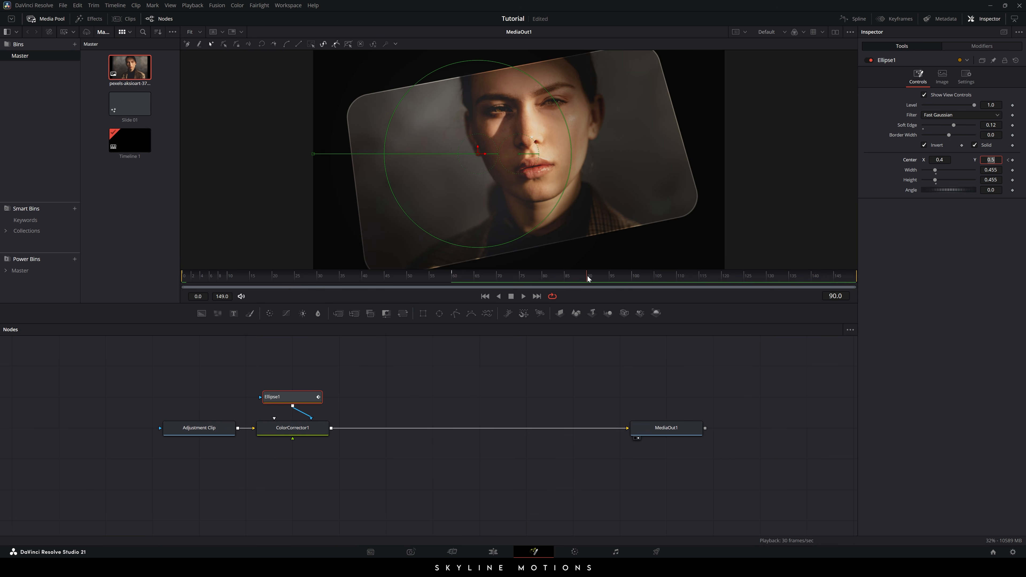
drag(485, 152, 576, 155)
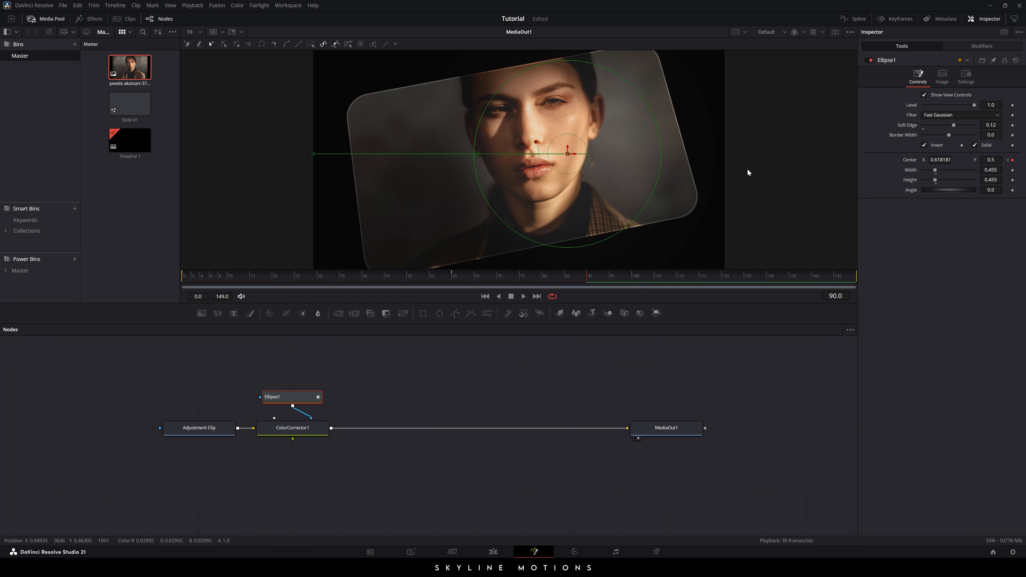
double_click(939, 159)
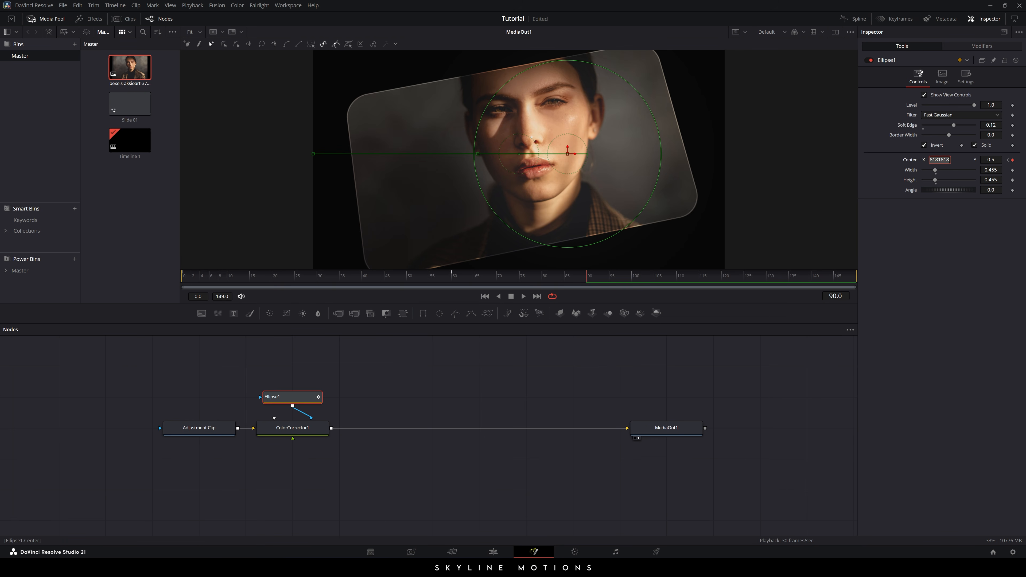
text(0.58)
key(Tab)
Step: At the last frame, 149, keyframe Ellipse1's Center X at 1.0
drag(618, 276, 891, 276)
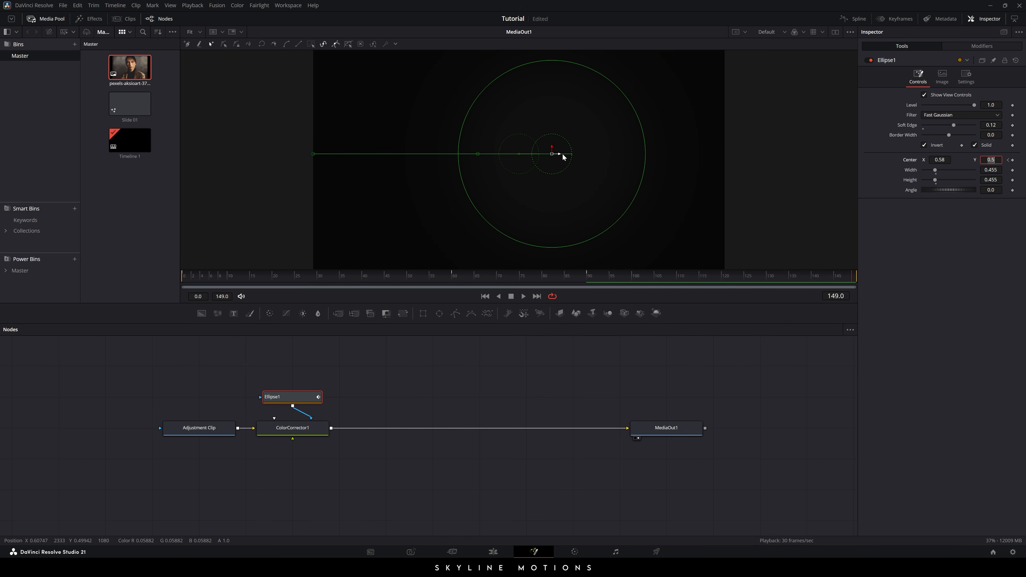
drag(561, 155, 783, 153)
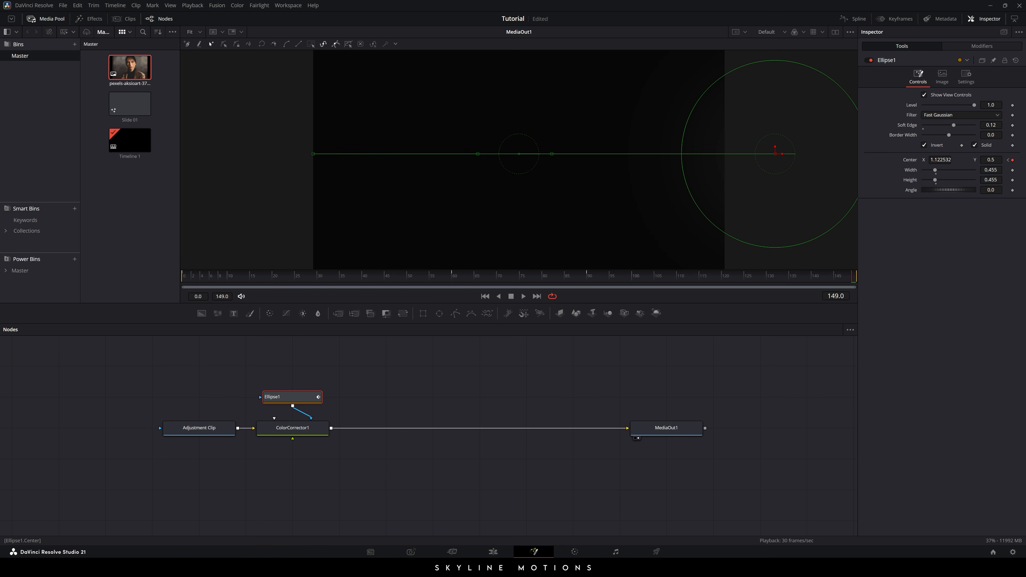
double_click(939, 160)
text(1)
key(Tab)
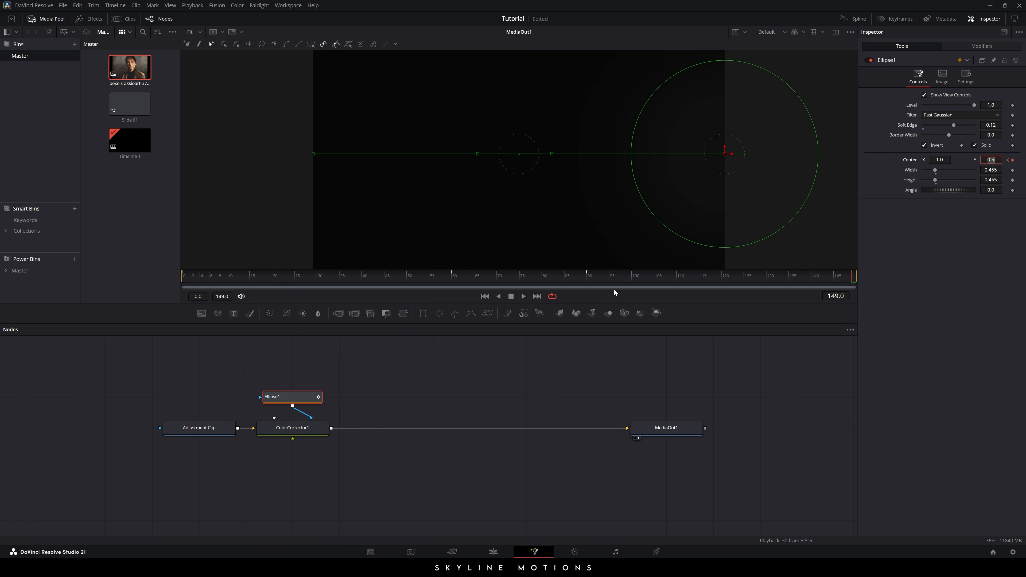
Step: Display Ellipse1's displacement curve in the Spline editor, fit it to the view and smooth all its keyframes
drag(467, 280, 573, 276)
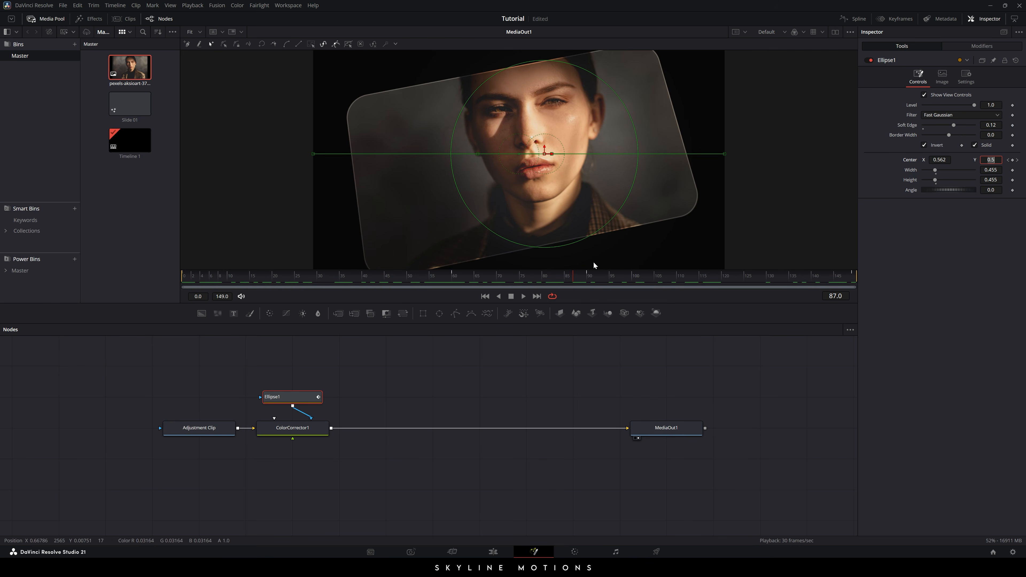
click(856, 19)
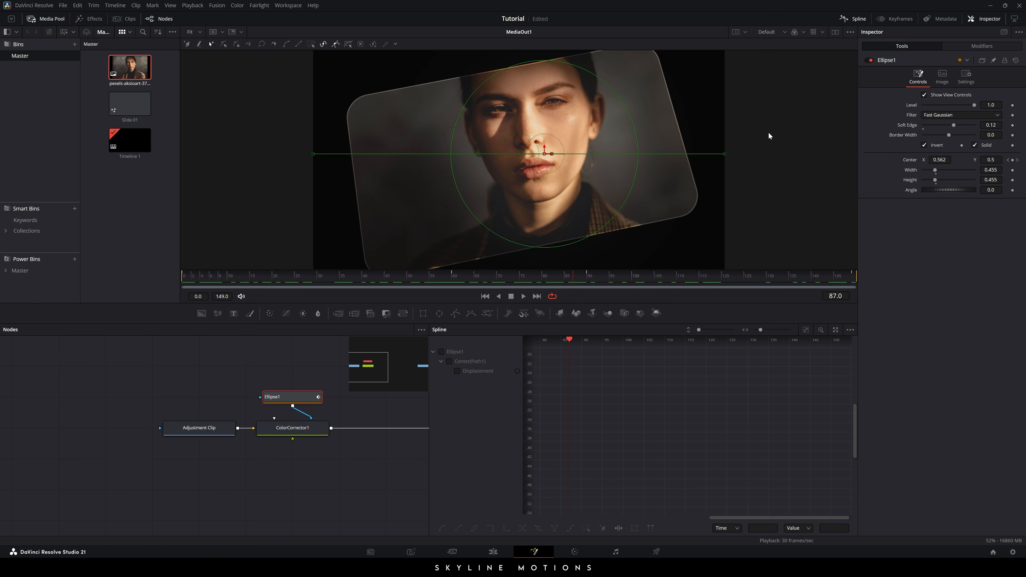
click(441, 352)
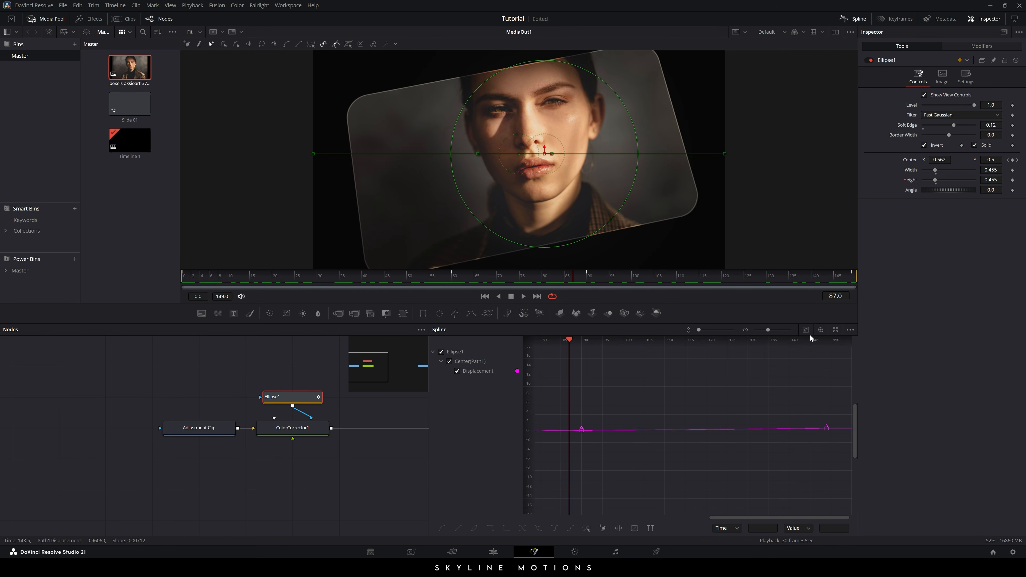
click(806, 331)
drag(682, 421, 544, 506)
key(shift+s)
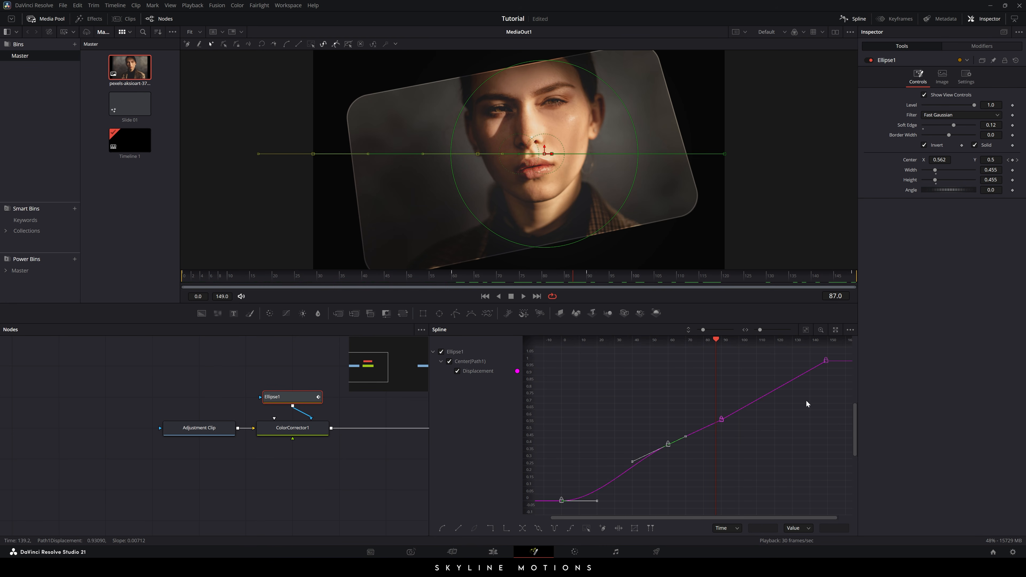
drag(836, 354, 655, 455)
key(shift+s)
click(783, 429)
Step: Play back the mask's movement and close the Spline editor
key(space)
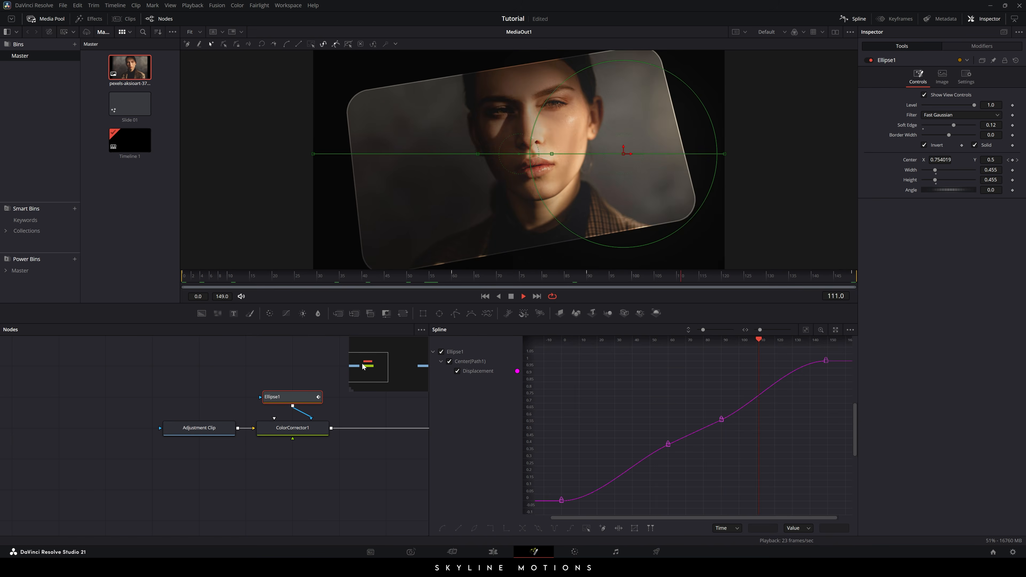
key(space)
click(852, 19)
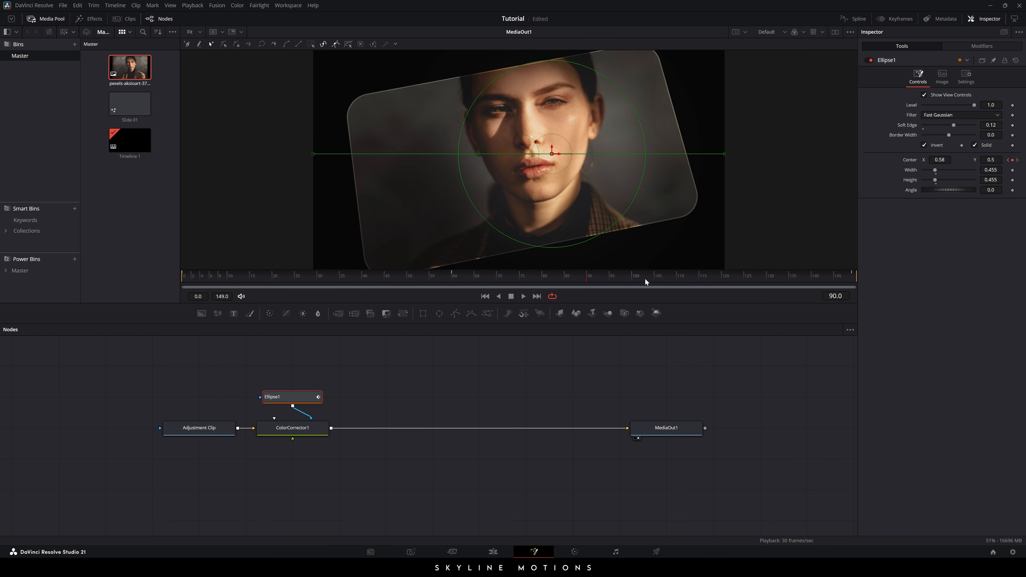
click(558, 360)
Step: Insert a Glow (Glo) node after ColorCorrector1 and set its Glow value to 0.5
click(286, 432)
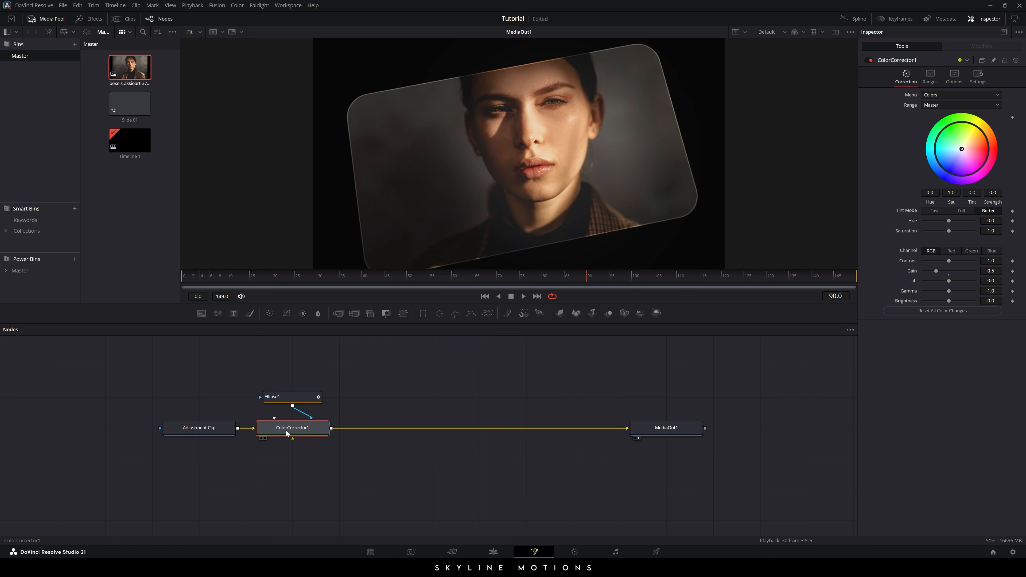
key(shift+space)
text(dve)
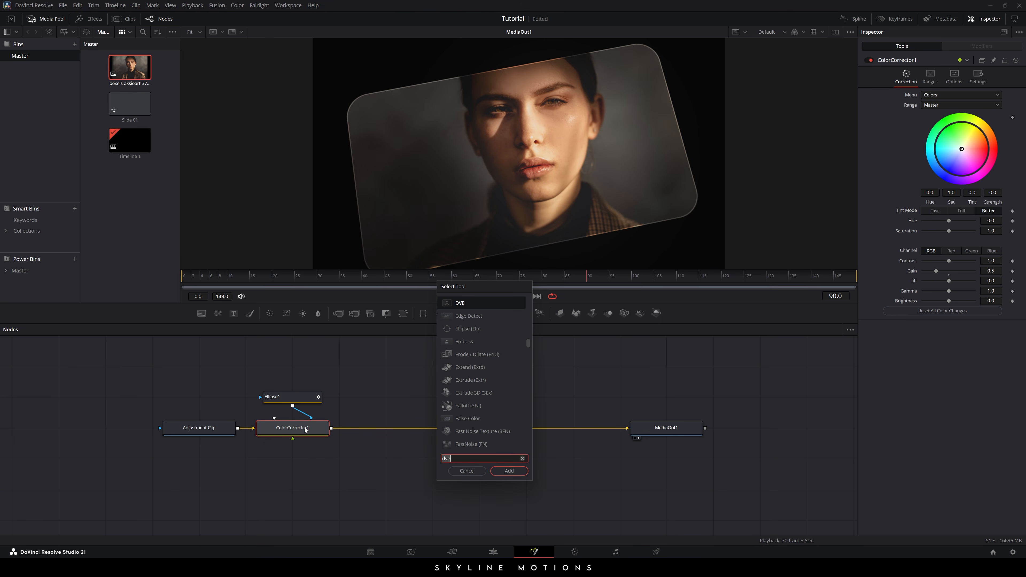
key(BackSpace)
key(BackSpace)
key(BackSpace)
text(glow)
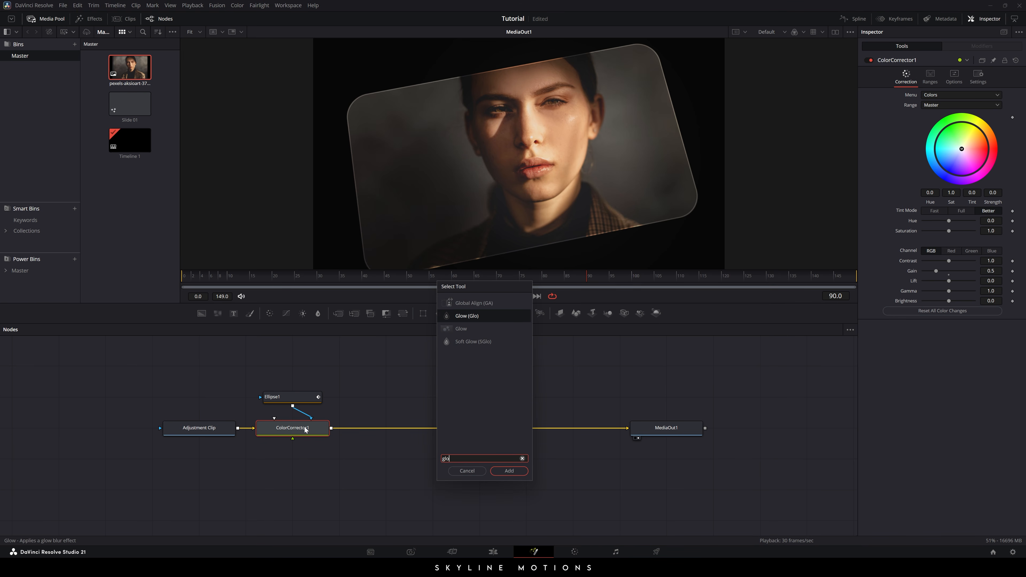
click(519, 471)
double_click(990, 135)
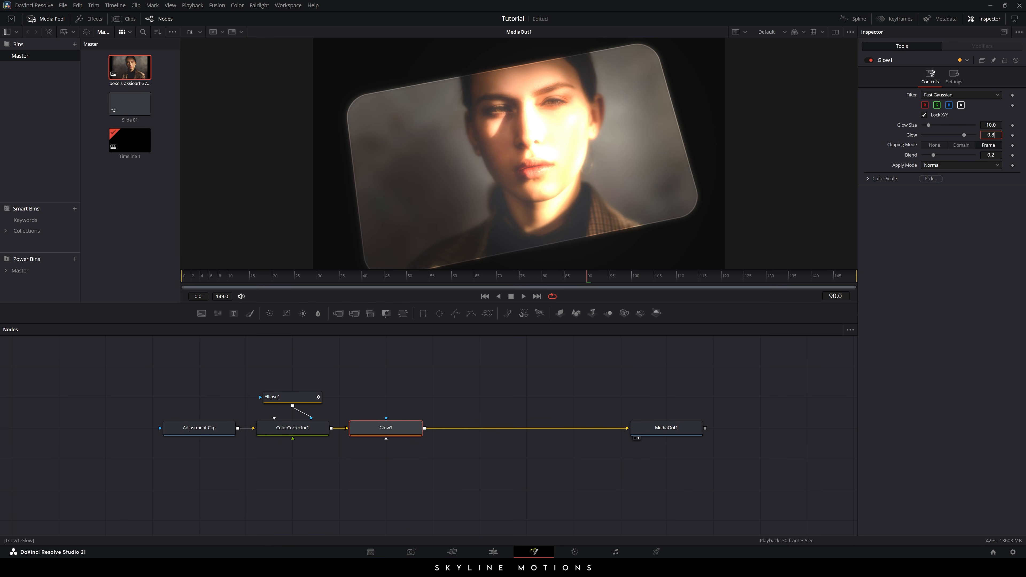
text(.5)
key(Tab)
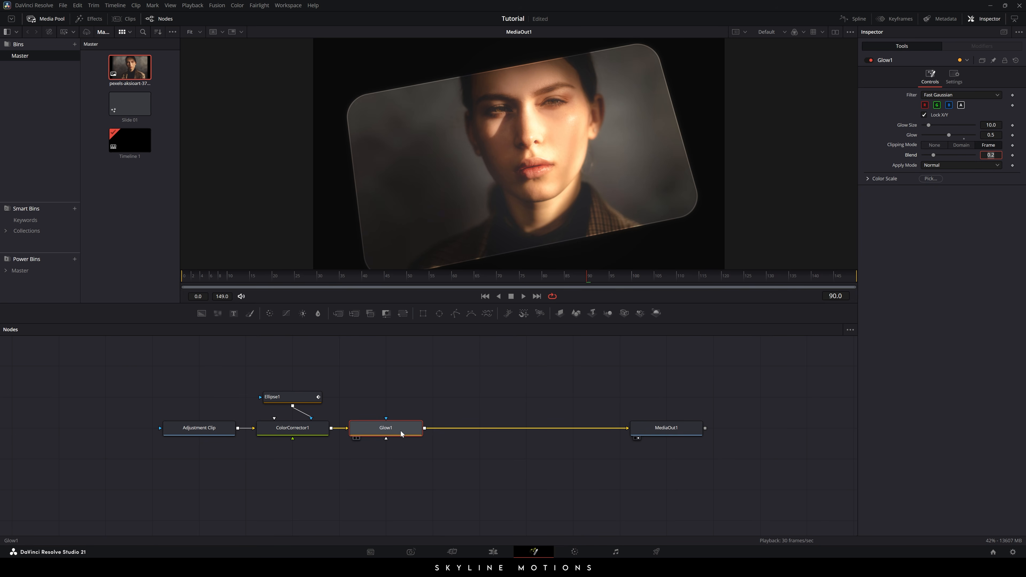
Step: Insert a Grain (Grn) node after Glow1, set its Power to 0.5 and scrub through the result
key(shift+space)
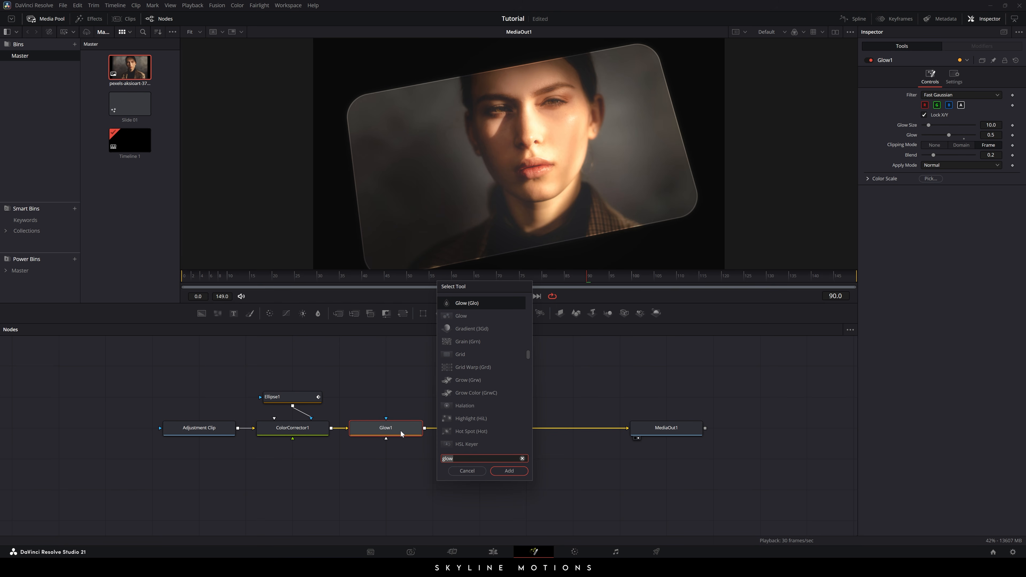
text(gra)
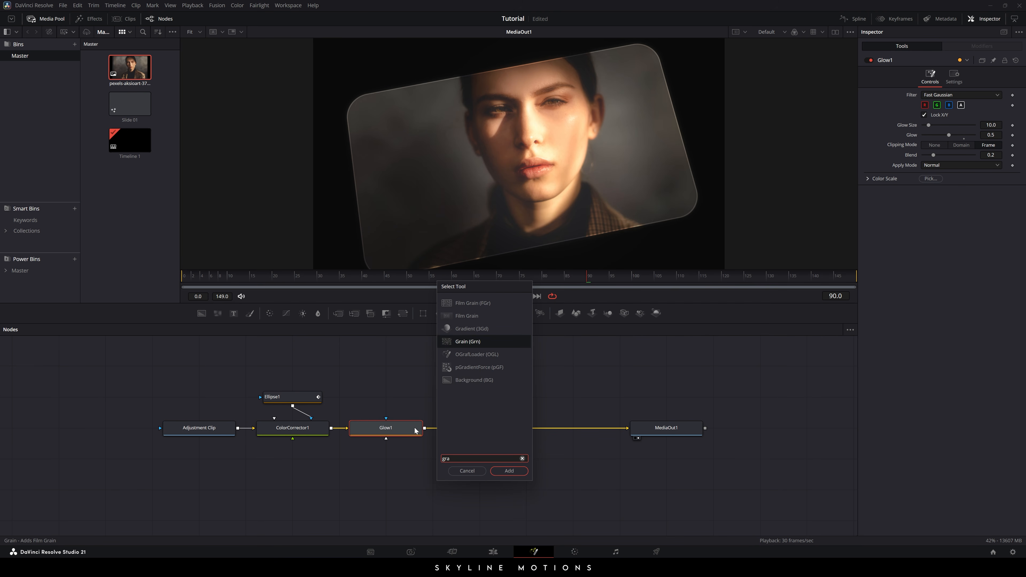
click(524, 472)
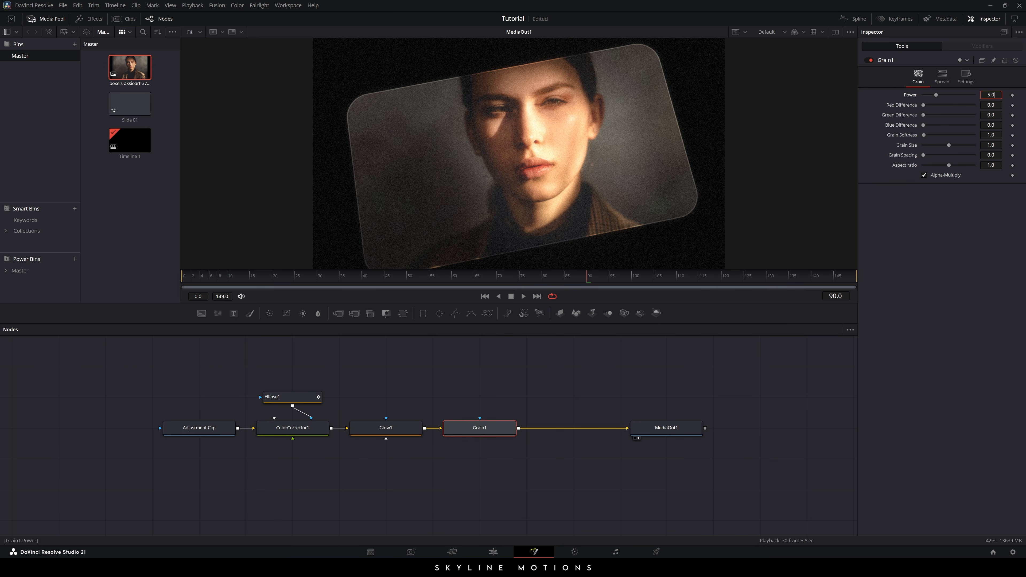
text(0.5)
key(Tab)
click(470, 277)
drag(470, 279, 573, 286)
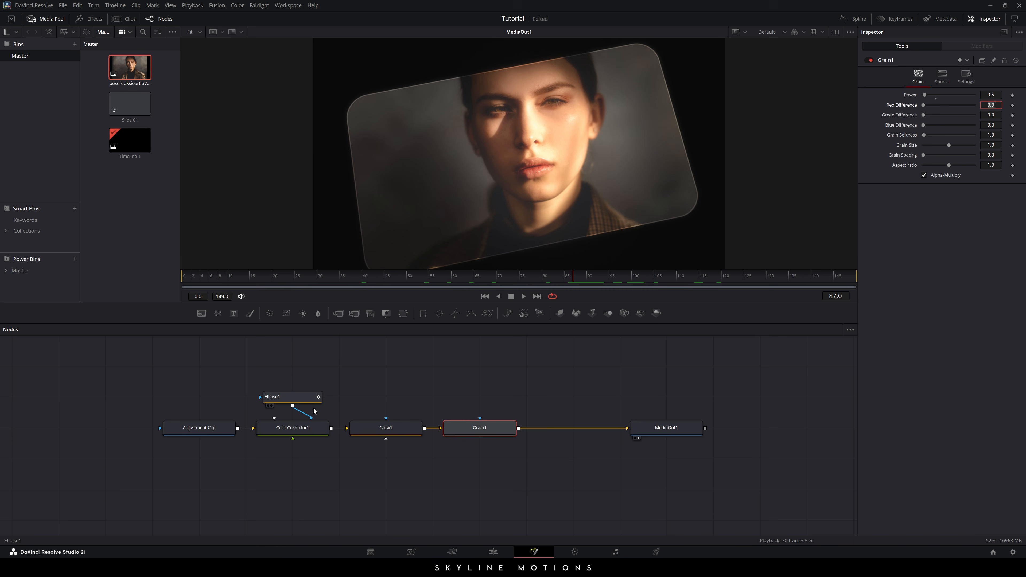
Step: Raise the Soft Edge of the Ellipse1 mask to 0.2 and scrub through the frames to check it
click(294, 404)
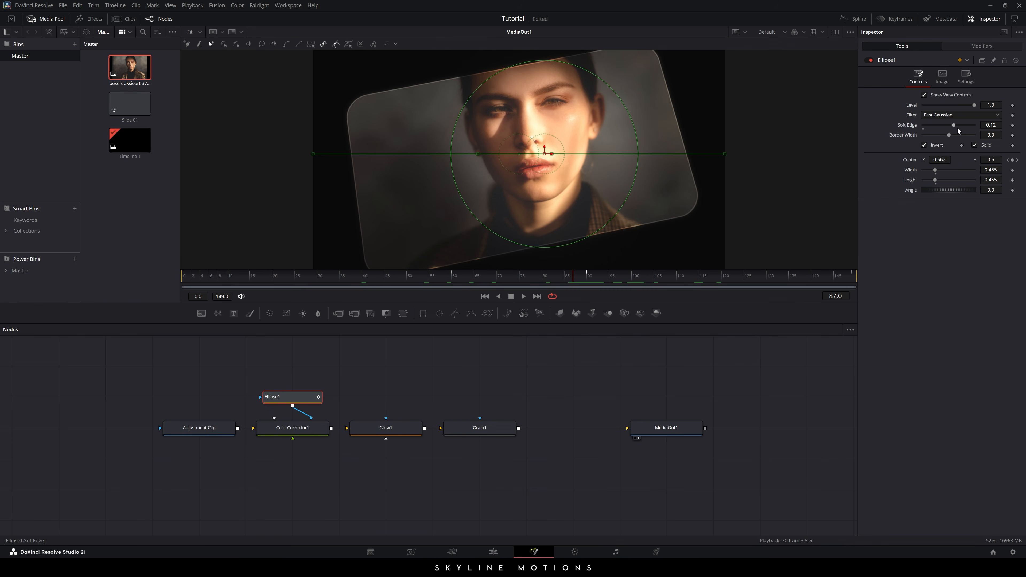
drag(957, 130, 978, 130)
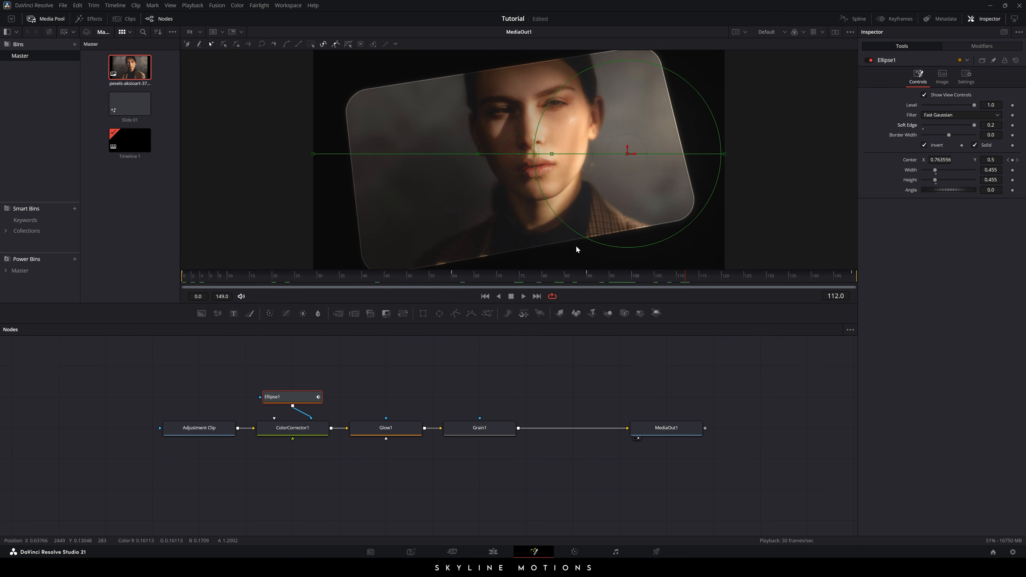
drag(581, 277, 553, 278)
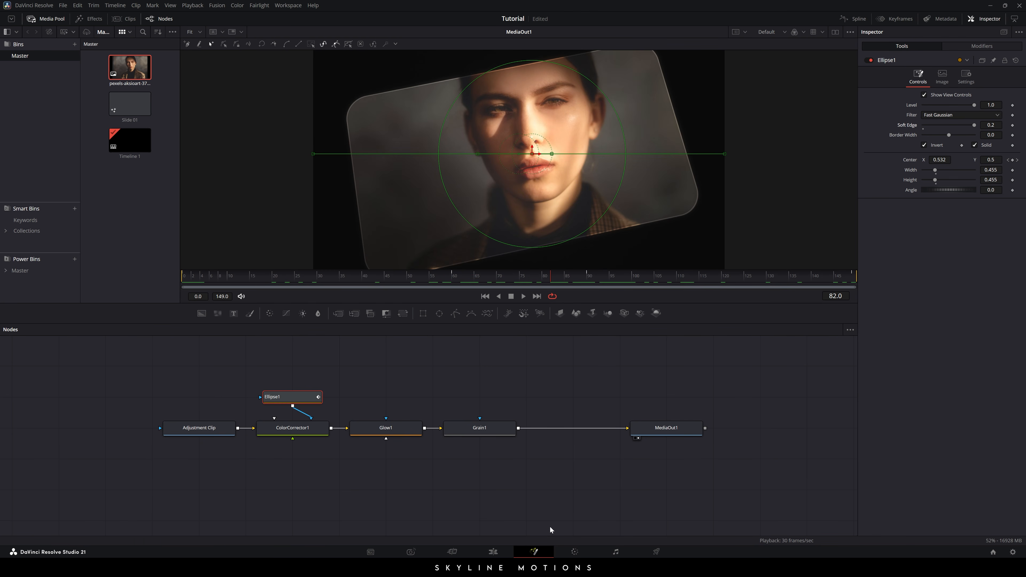
Step: Return to the Edit page and play the timeline from the start with looping enabled
click(496, 553)
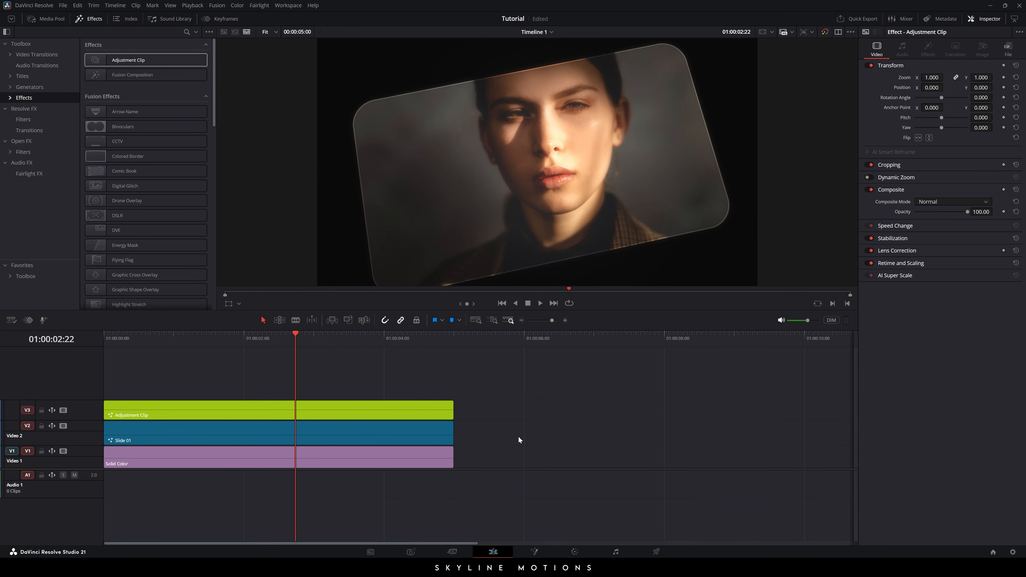
click(105, 338)
click(569, 303)
key(space)
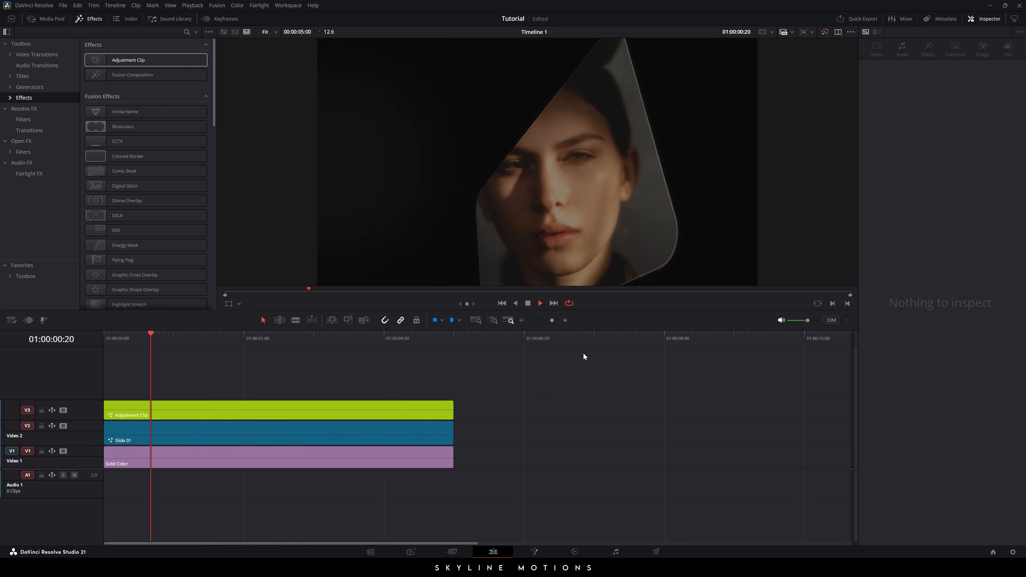
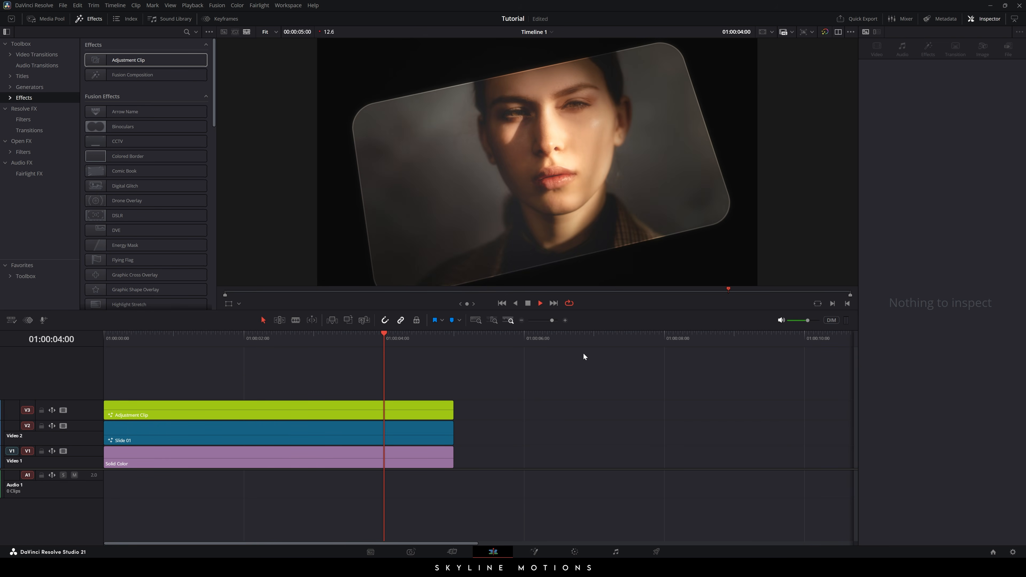
Step: Set the timeline playback resolution to Quarter and replay the timeline from the start
key(space)
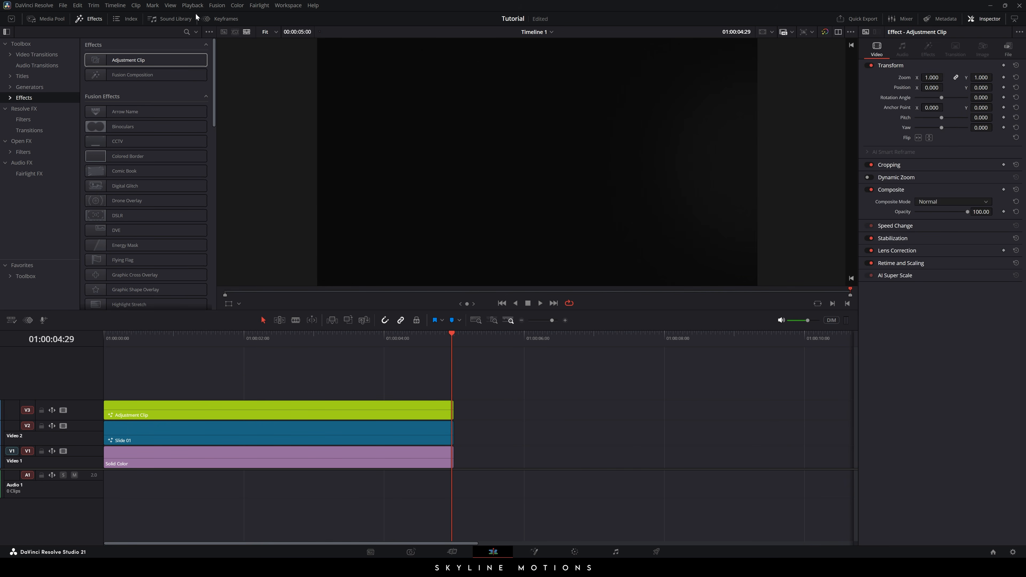
click(192, 5)
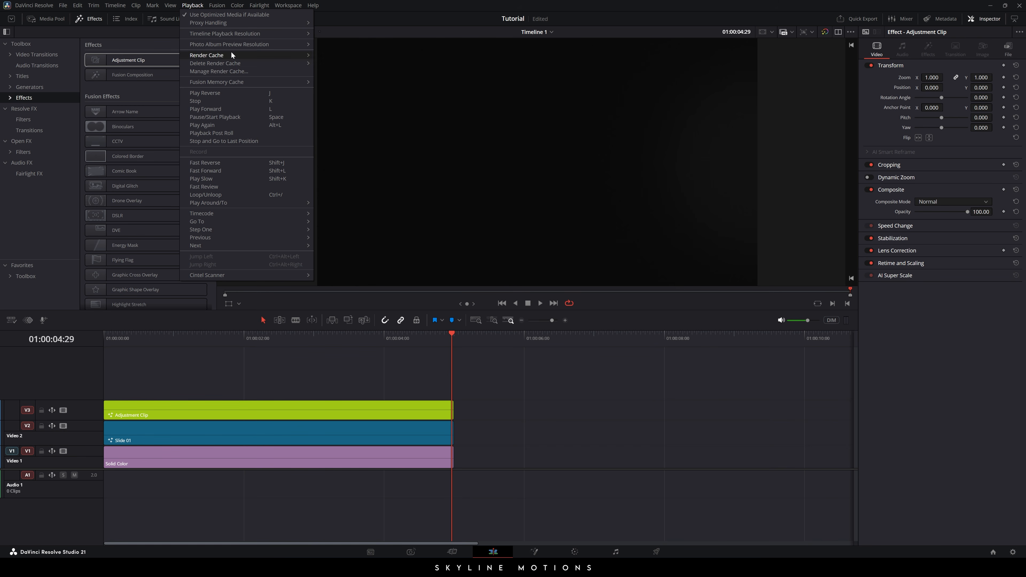
mouse_move(211, 36)
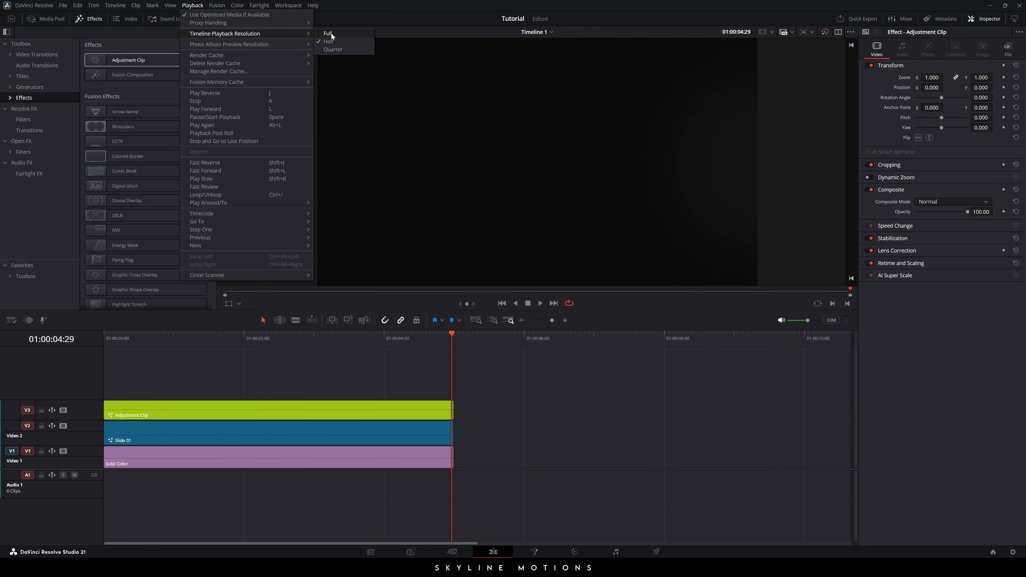
click(333, 49)
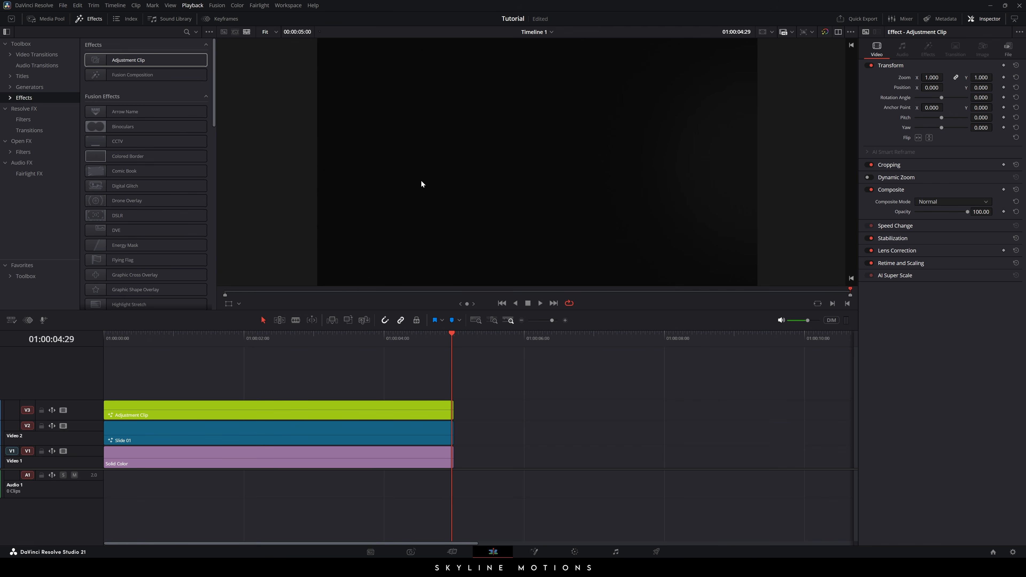
click(505, 303)
key(space)
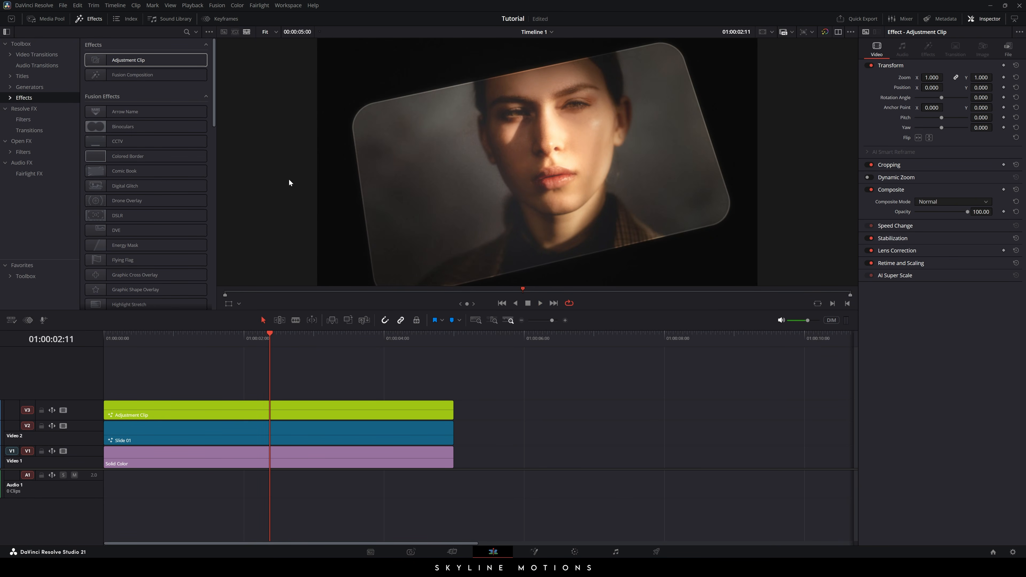
Step: Add a Text+ title on a new video track above the adjustment clip, aligned to the timeline start
click(27, 76)
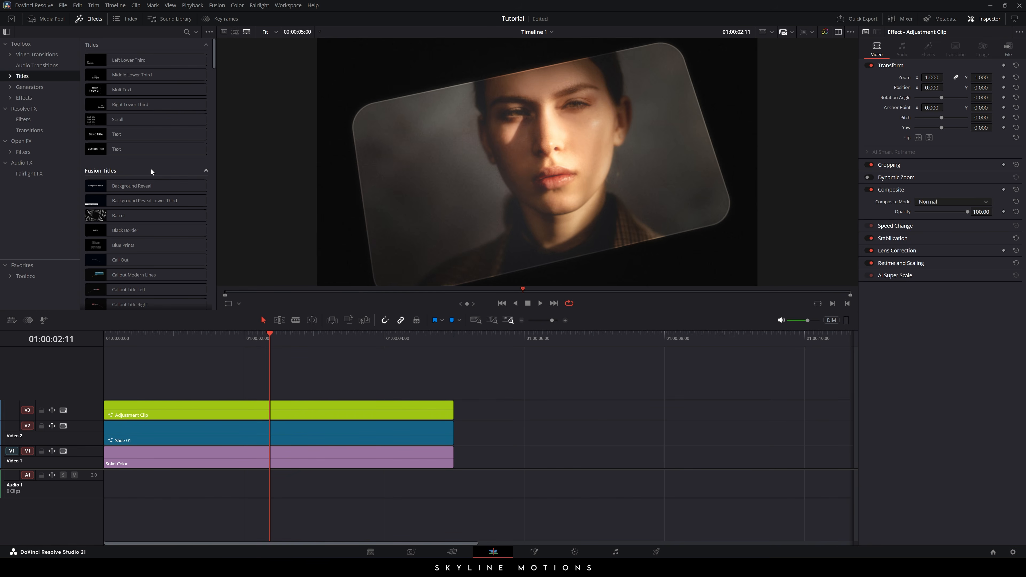
click(119, 153)
drag(121, 152, 268, 384)
drag(103, 354, 103, 376)
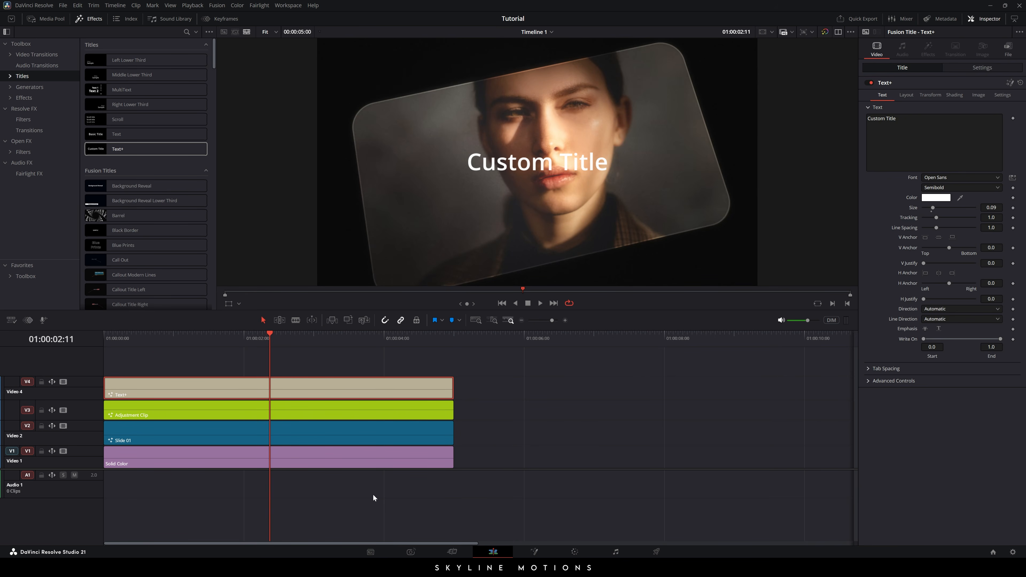
Step: Open the Text+ clip on the Fusion page and space the Template and MediaOut1 nodes farther apart
click(535, 552)
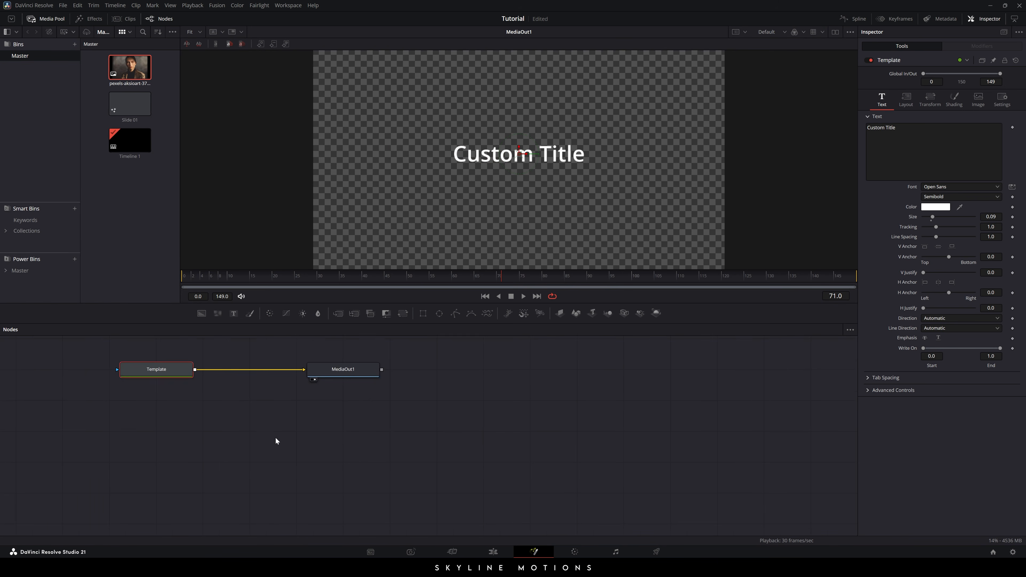
drag(281, 438, 437, 488)
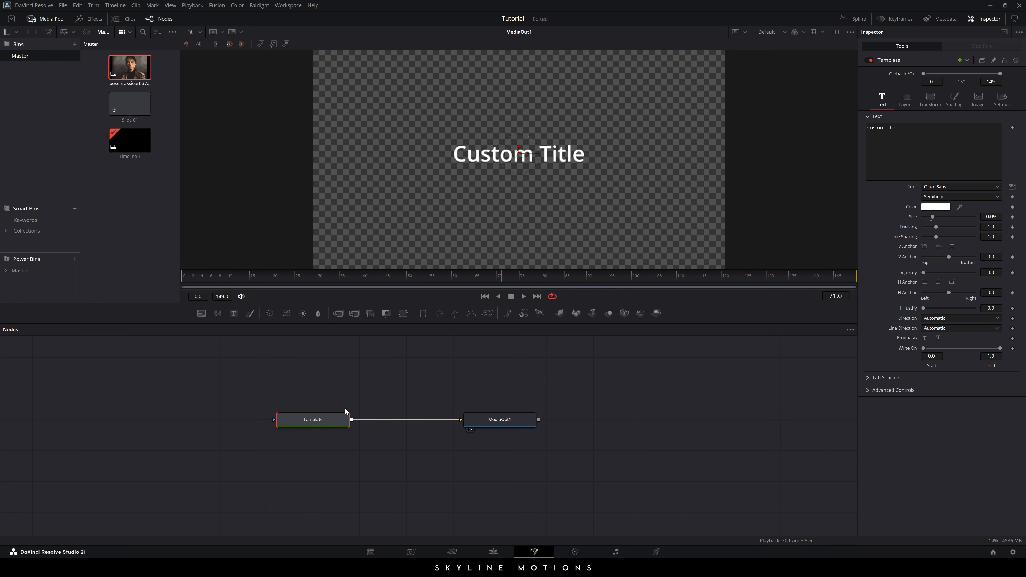
drag(501, 422, 641, 428)
Step: Change the Template node's text to "Modern Slide" and set its font to Ameda Demo
click(337, 423)
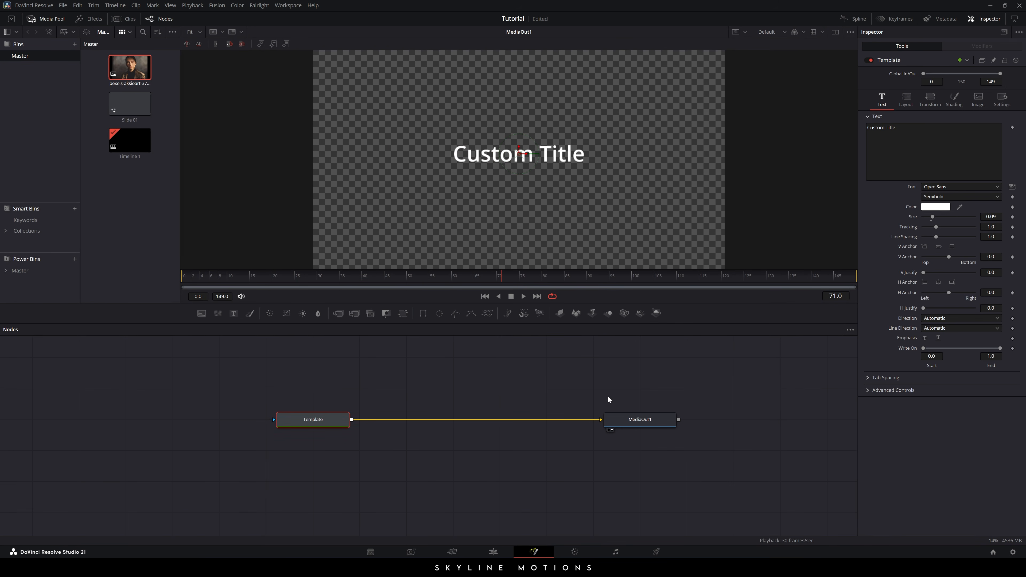
triple_click(893, 127)
text(M)
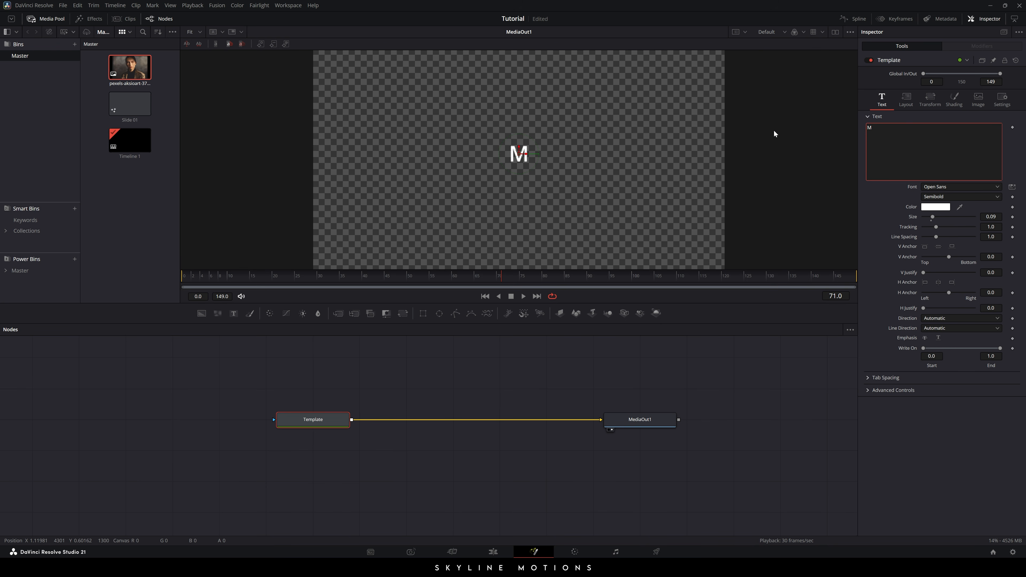
text(odern Slide)
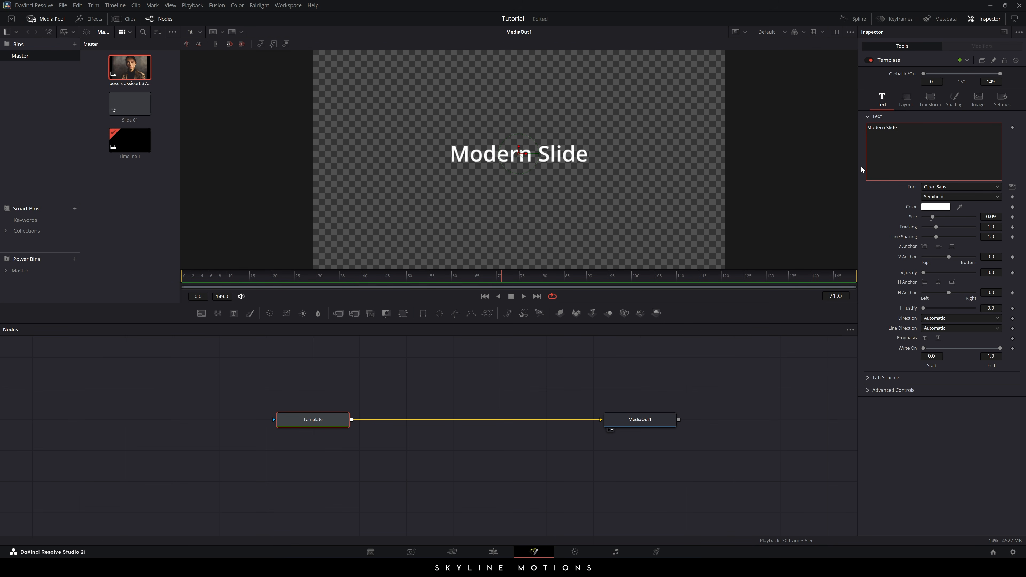
click(943, 188)
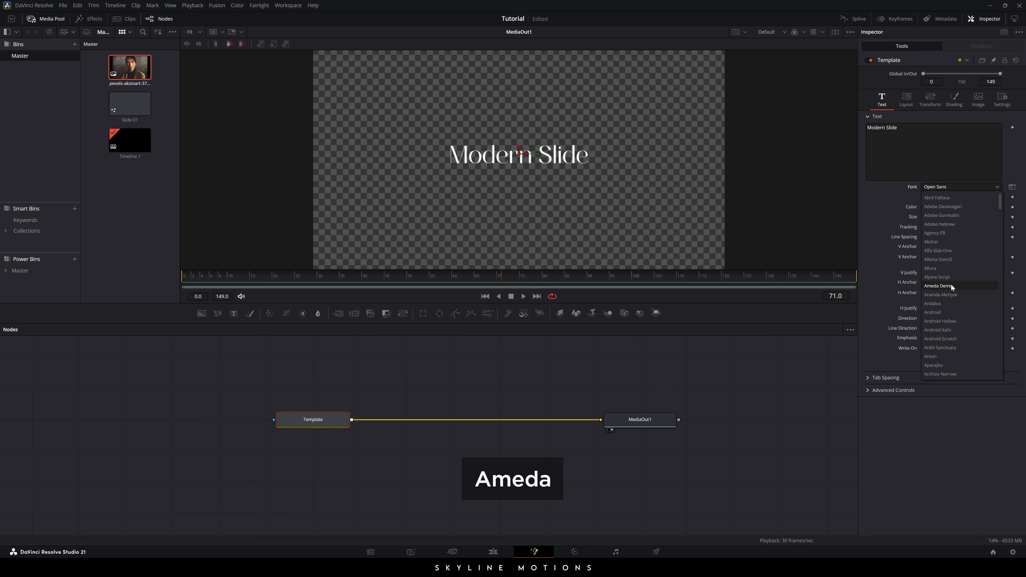
click(950, 286)
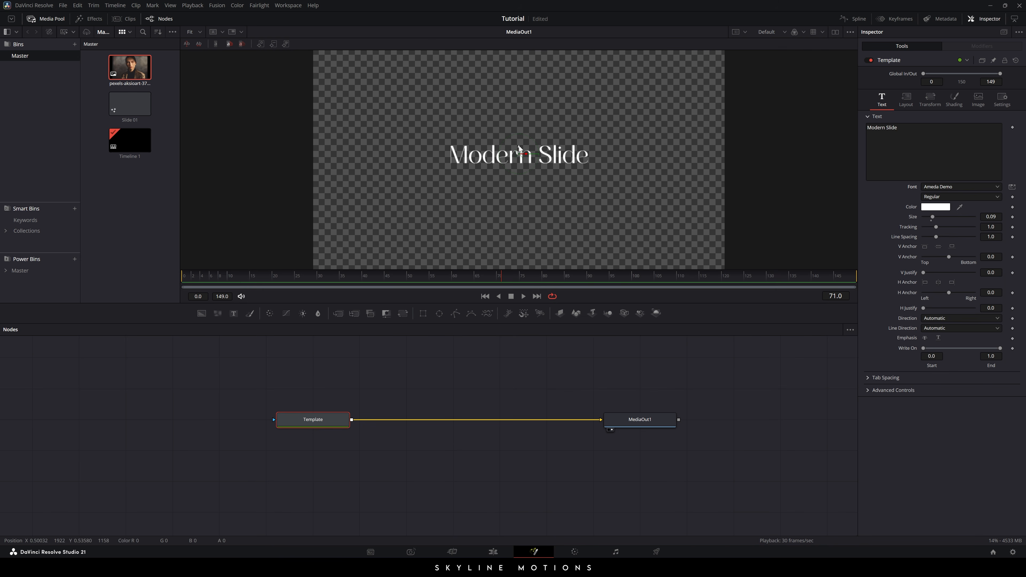
Step: Set the title's text size to 0.12 and place it centred in the lower part of the frame, at about Y 0.304
drag(519, 146, 519, 200)
drag(990, 217, 1001, 217)
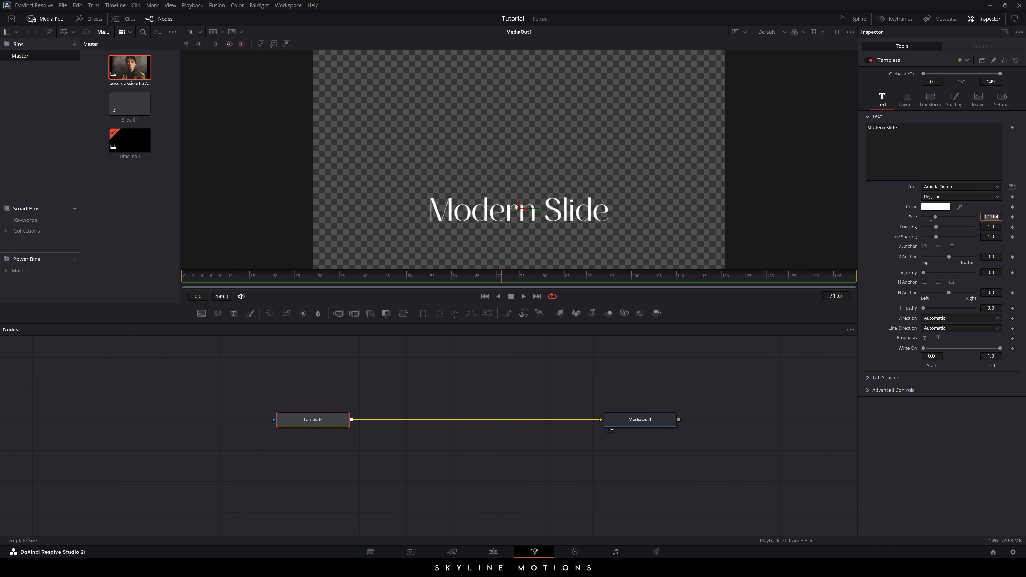
text(.12)
key(Return)
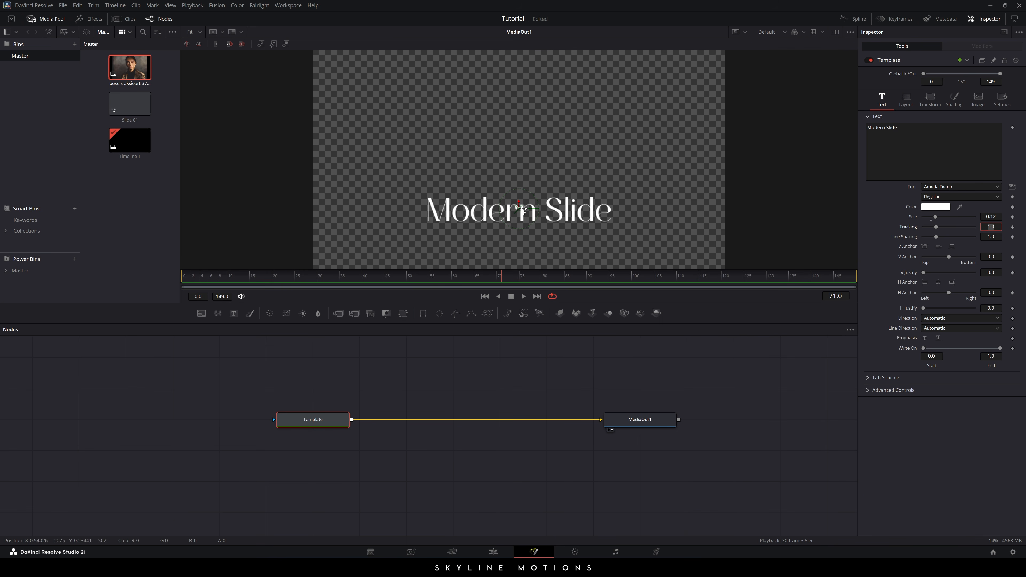
drag(519, 201, 519, 191)
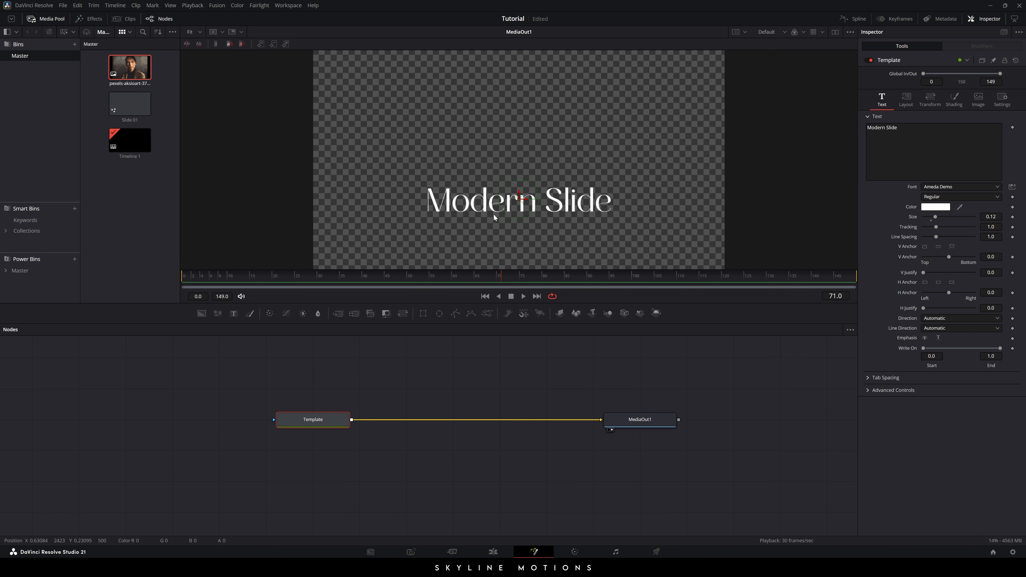
Step: Animate the title's shading Opacity to fade in from 0 at frame 0 to 1.0 at frame 30
click(329, 281)
click(957, 103)
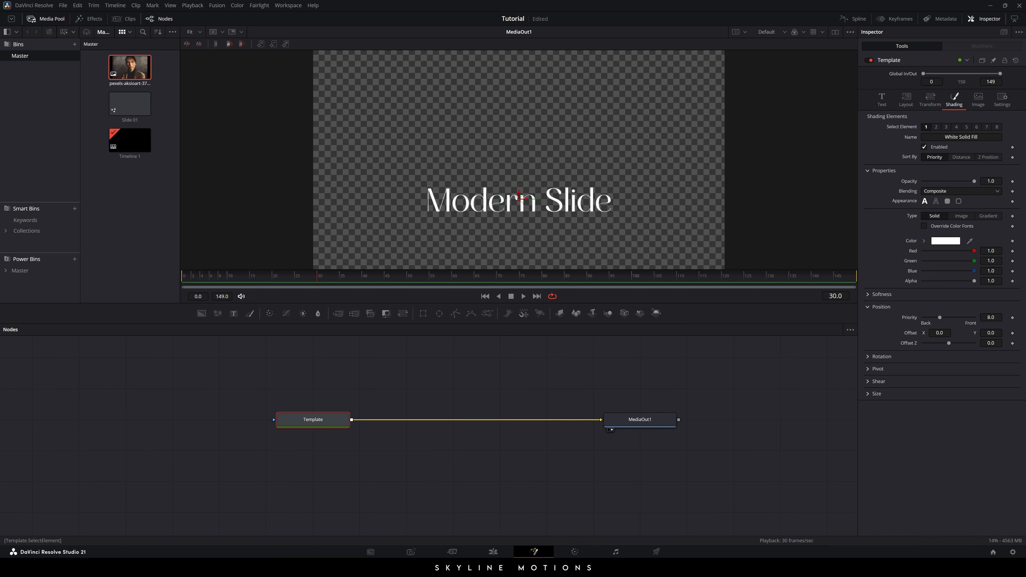
right_click(908, 181)
click(917, 186)
drag(975, 182, 750, 191)
Step: Keyframe the title's Opacity at 1.0 on frame 120 and 0.0 on frame 149, and scrub through the fades
drag(740, 277, 718, 277)
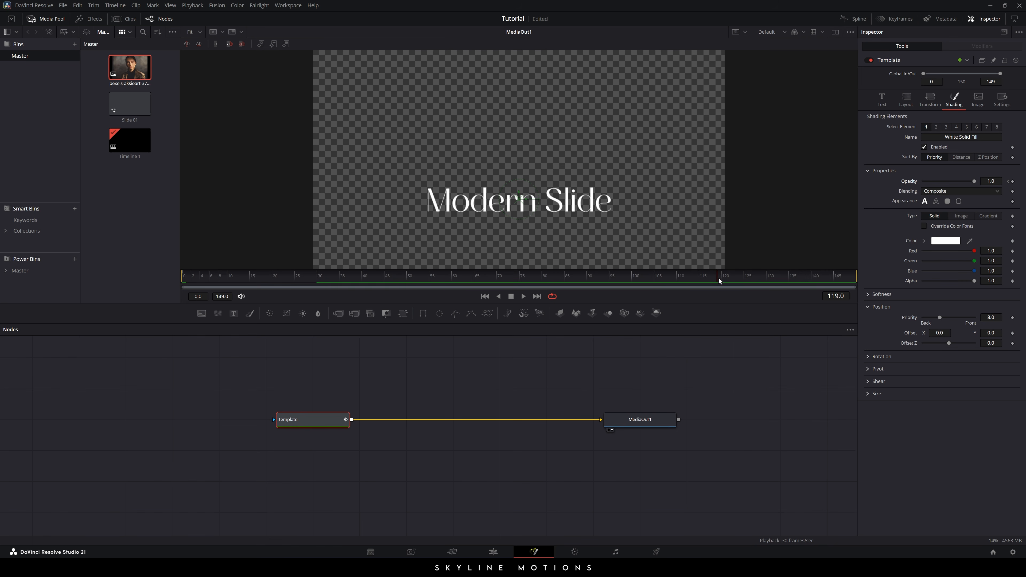
click(1012, 181)
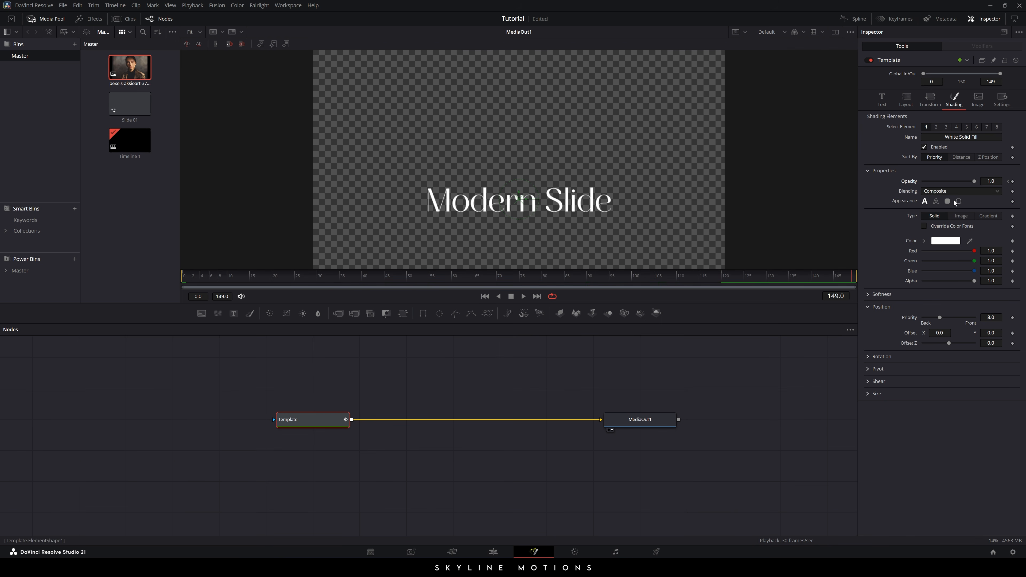
drag(974, 181, 896, 186)
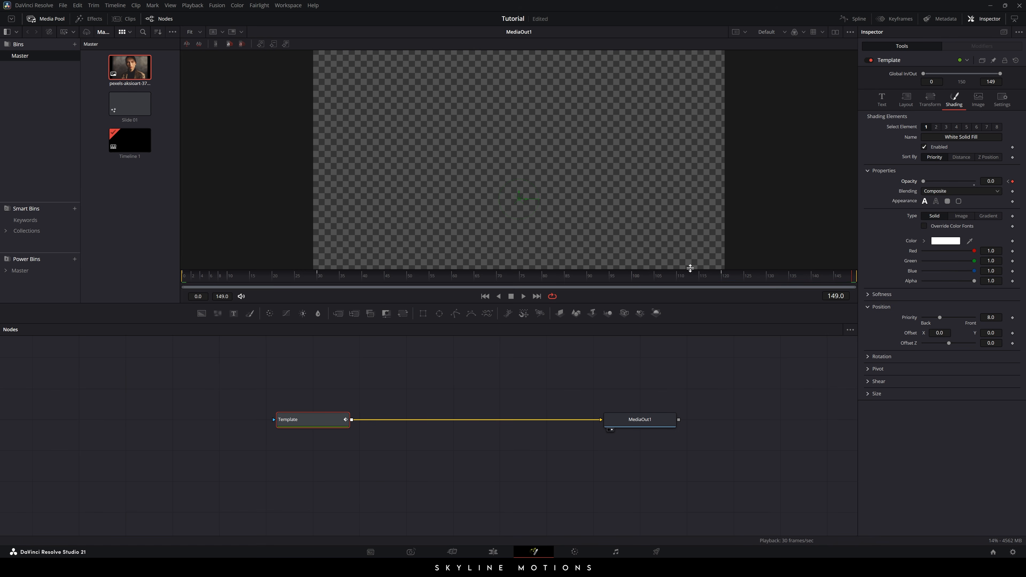
drag(683, 275, 411, 272)
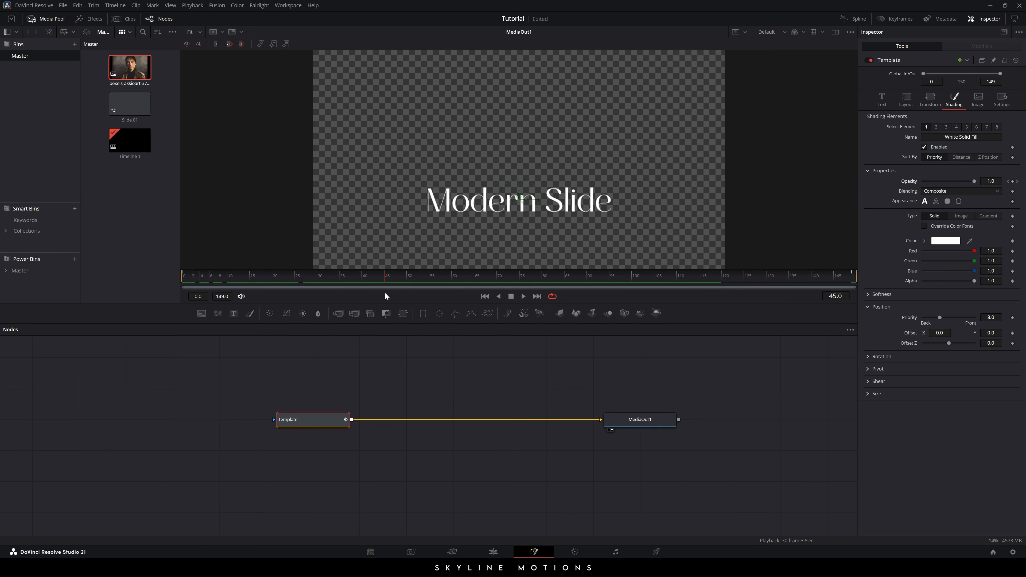
Step: Keyframe the title's layout Center to rise from below the canvas over frames 0 to 45, hold until 105, and drop below it by 149
click(905, 99)
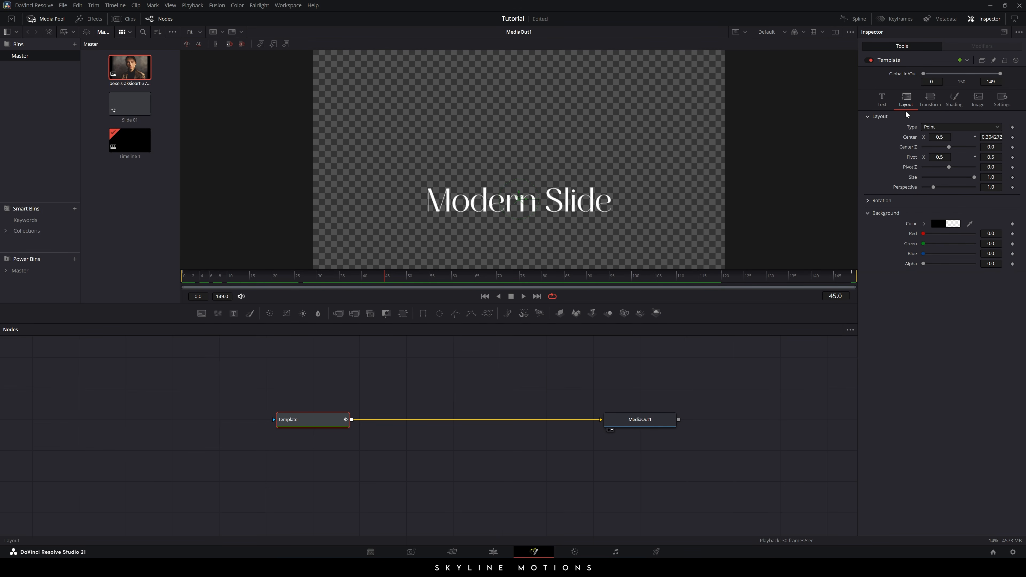
right_click(908, 141)
click(917, 142)
drag(390, 280, 164, 293)
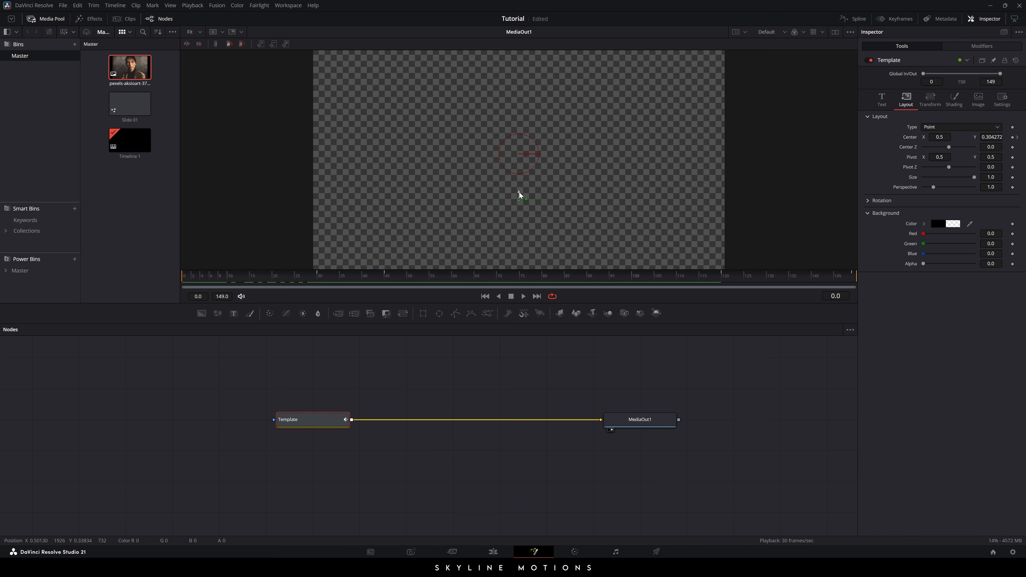
drag(520, 195, 517, 281)
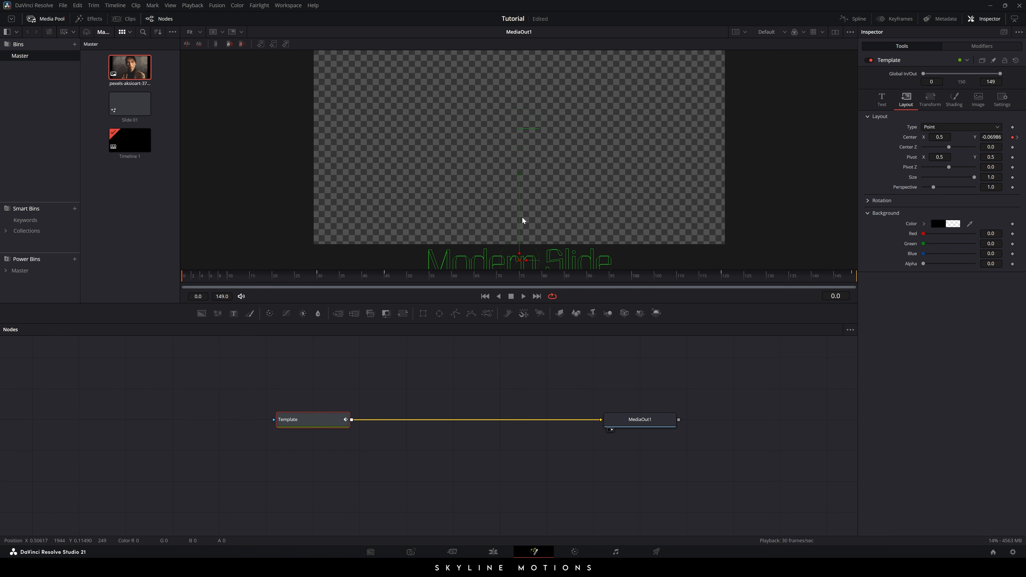
drag(283, 284, 689, 282)
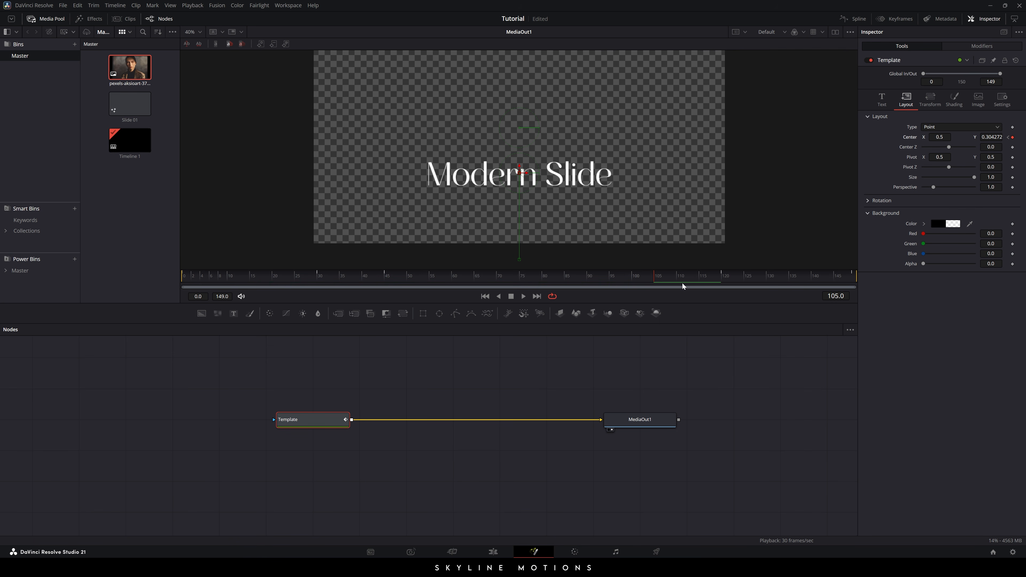
drag(523, 173, 525, 261)
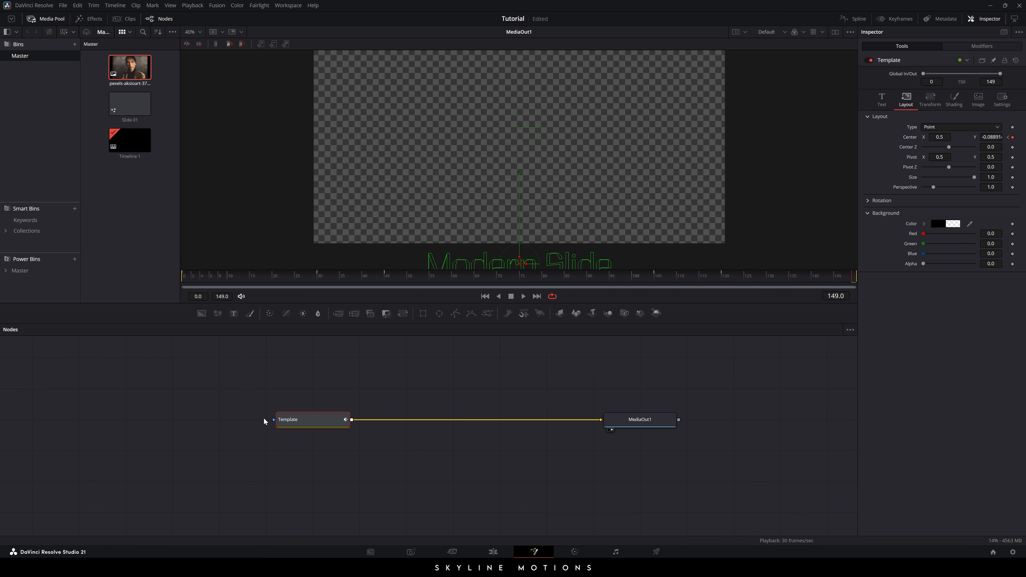
Step: Show the Layout Center displacement curve in the Spline editor and smooth its first rise, stretching the ease into the frame 45 keyframe
click(852, 19)
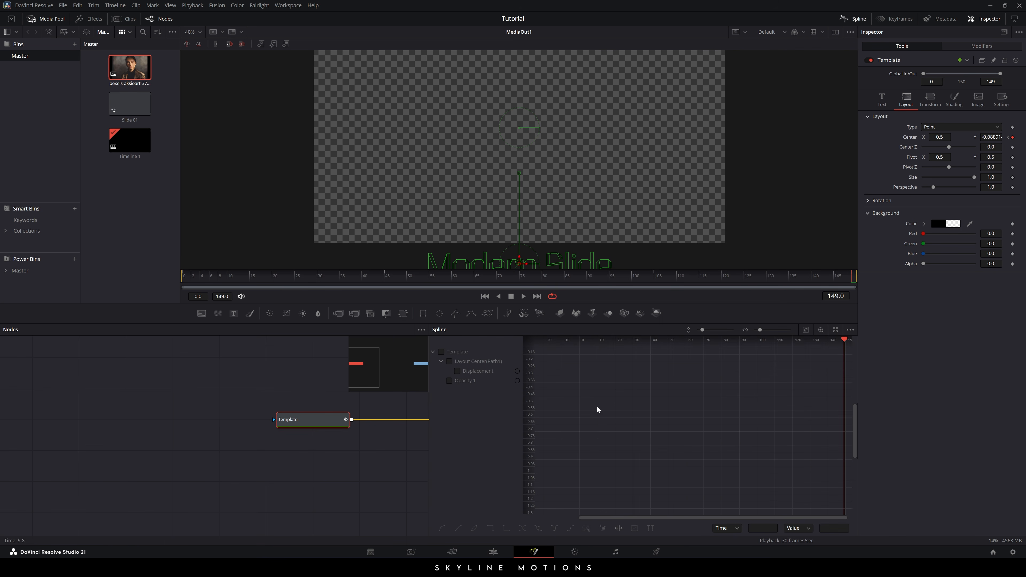
click(450, 361)
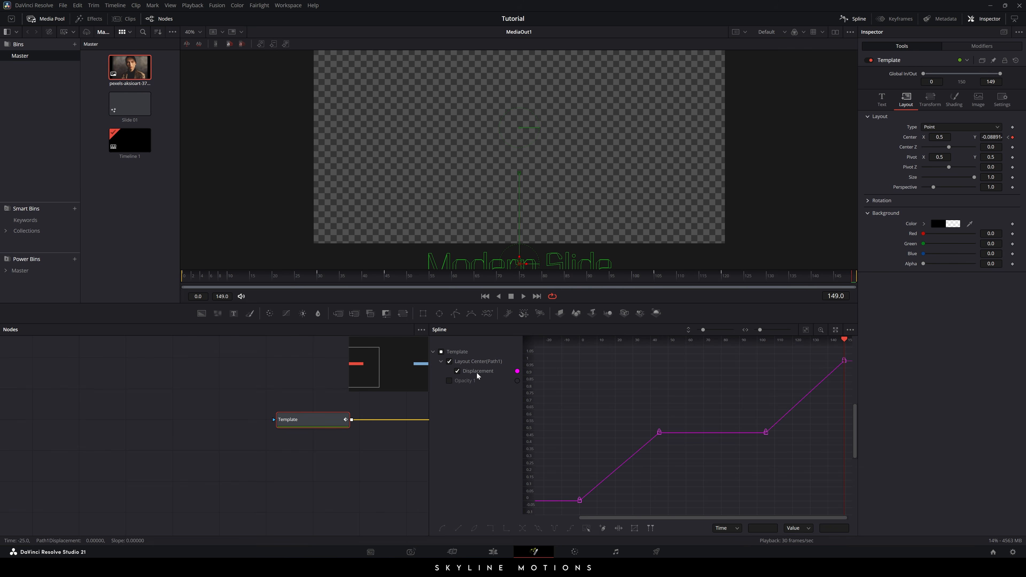
drag(679, 409, 569, 506)
key(f)
drag(632, 433, 578, 438)
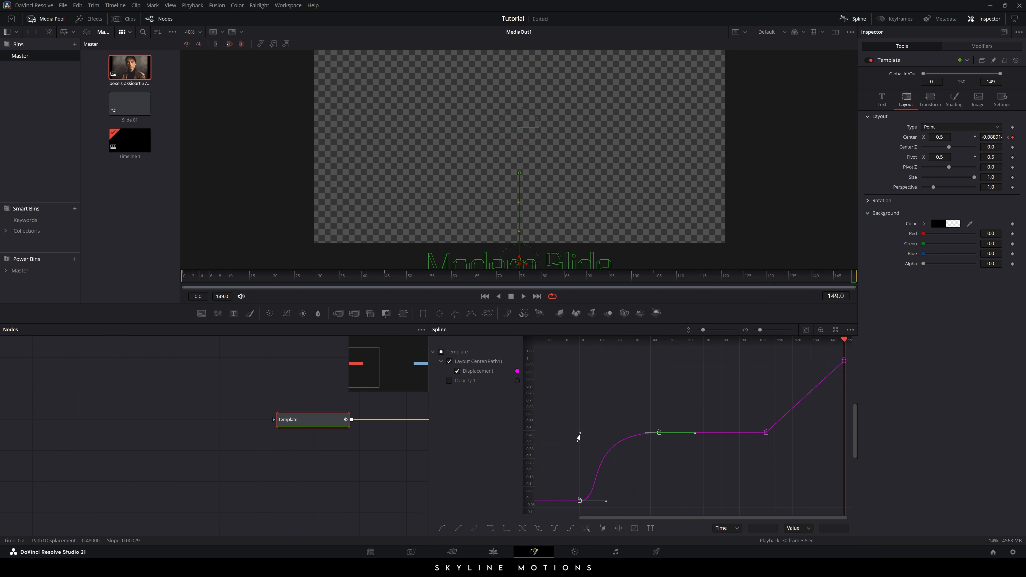
Step: Smooth the last two displacement keyframes and lengthen the ease out of the frame 105 keyframe
drag(739, 364, 852, 453)
key(f)
drag(791, 432, 841, 434)
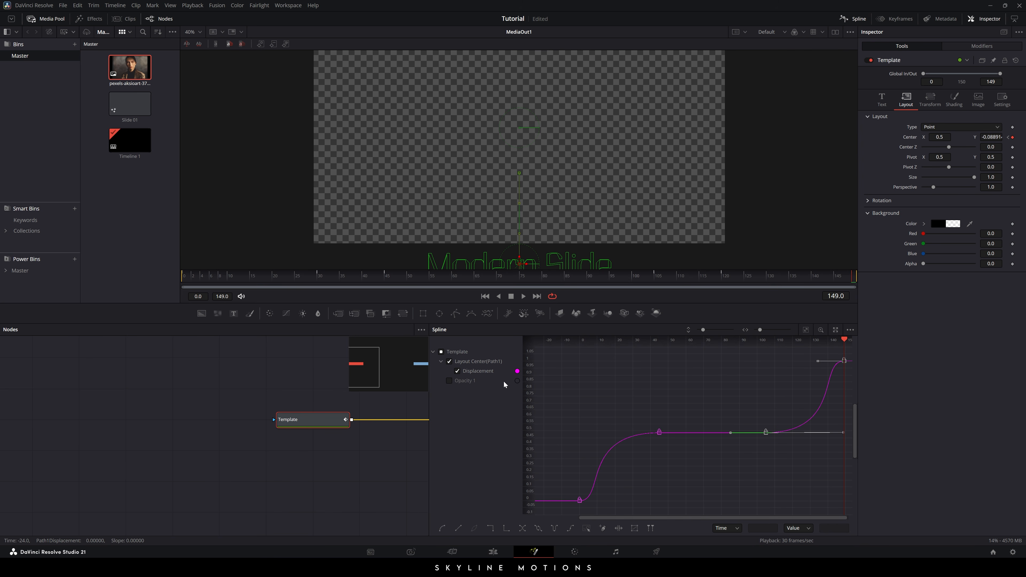
Step: Inspect the Opacity 1 curve, close the Spline editor and play the title animation from the first frame
click(457, 371)
click(449, 381)
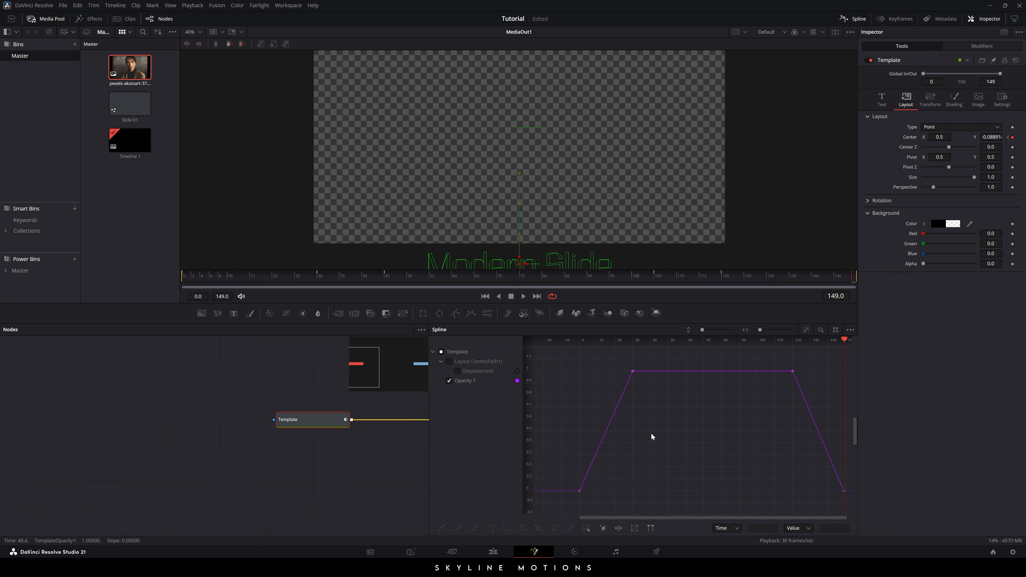
click(853, 19)
click(485, 296)
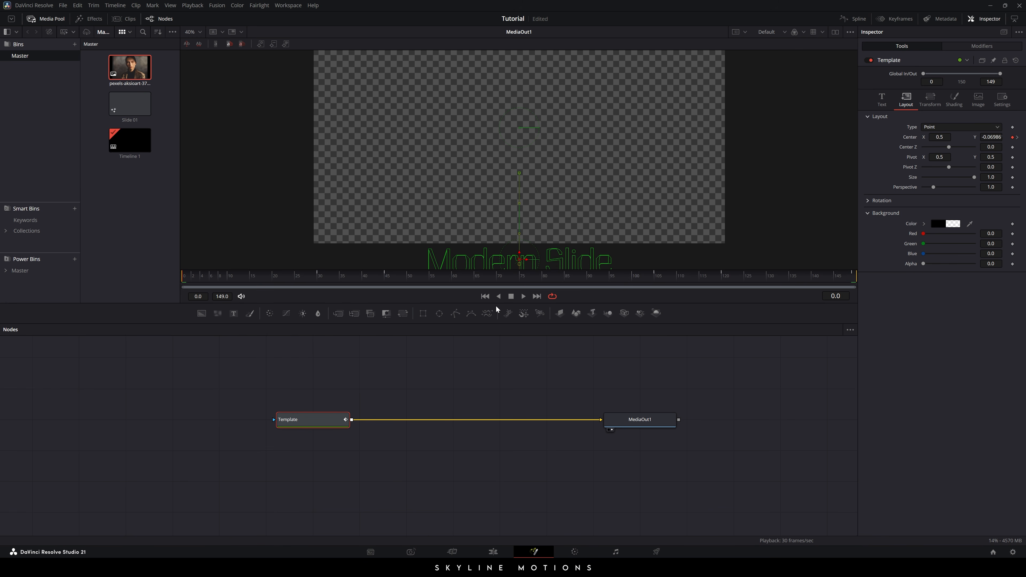
click(523, 296)
click(544, 371)
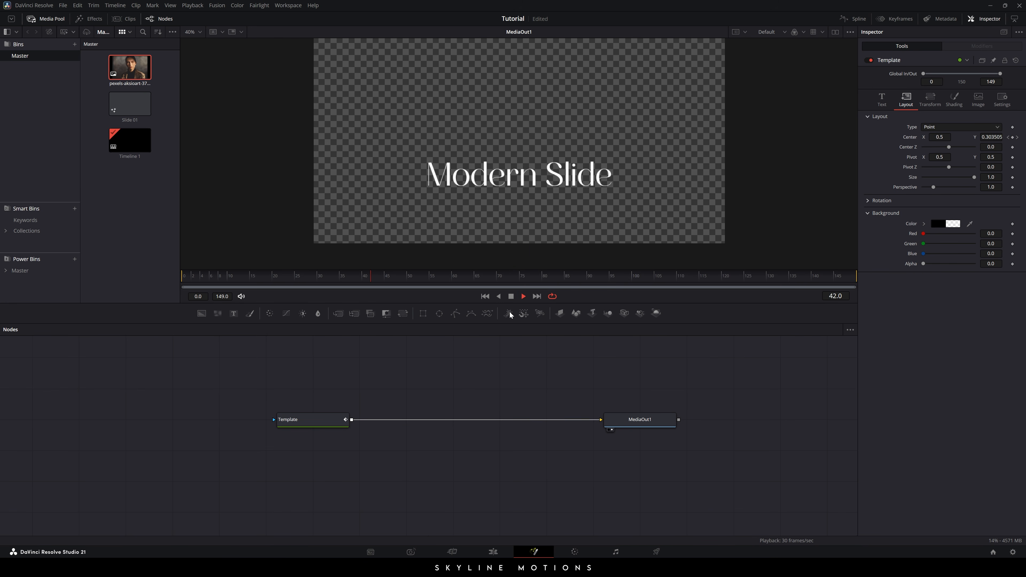
click(485, 296)
click(485, 297)
click(486, 297)
Step: Add a Text+ node merged over the title template, align the merge in the node row, and enter the text "creative design."
drag(235, 313, 389, 400)
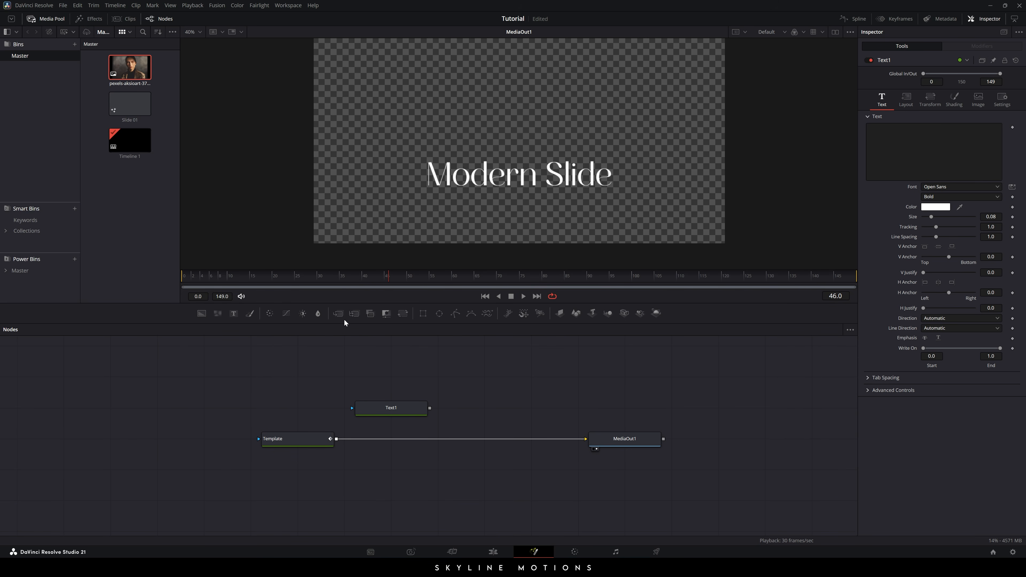
drag(344, 319, 408, 414)
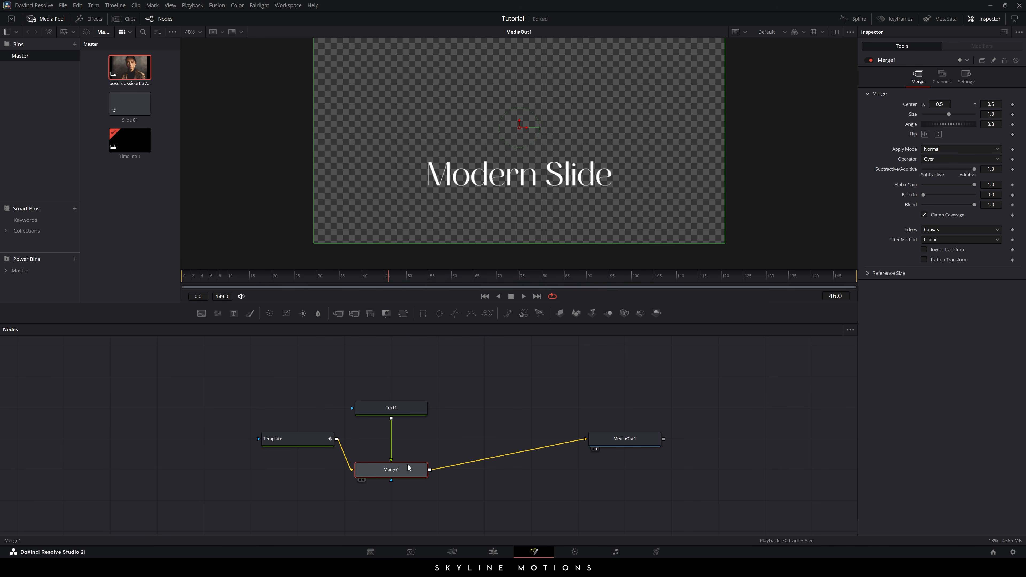
drag(408, 464, 416, 442)
click(409, 411)
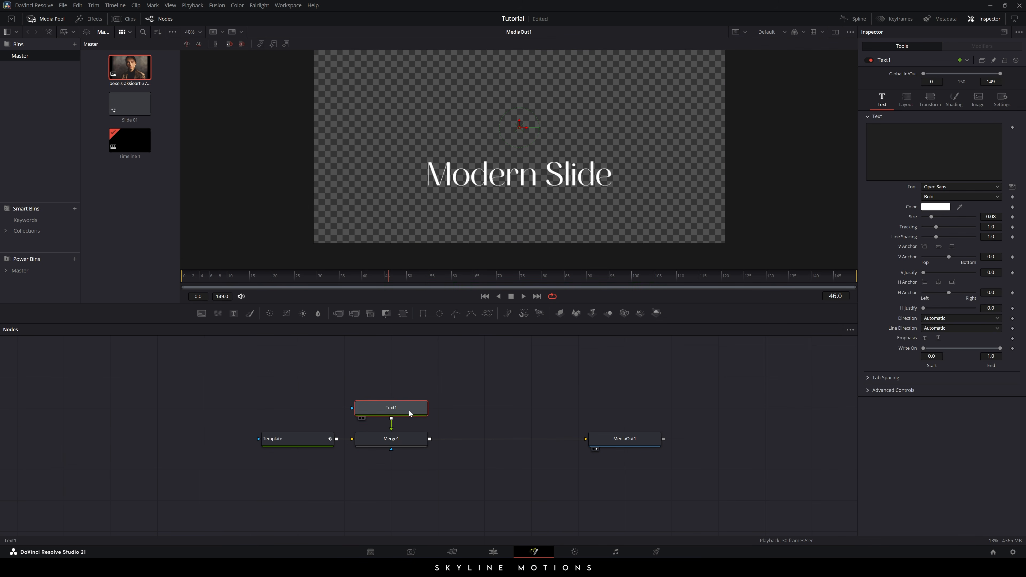
text(creative design.)
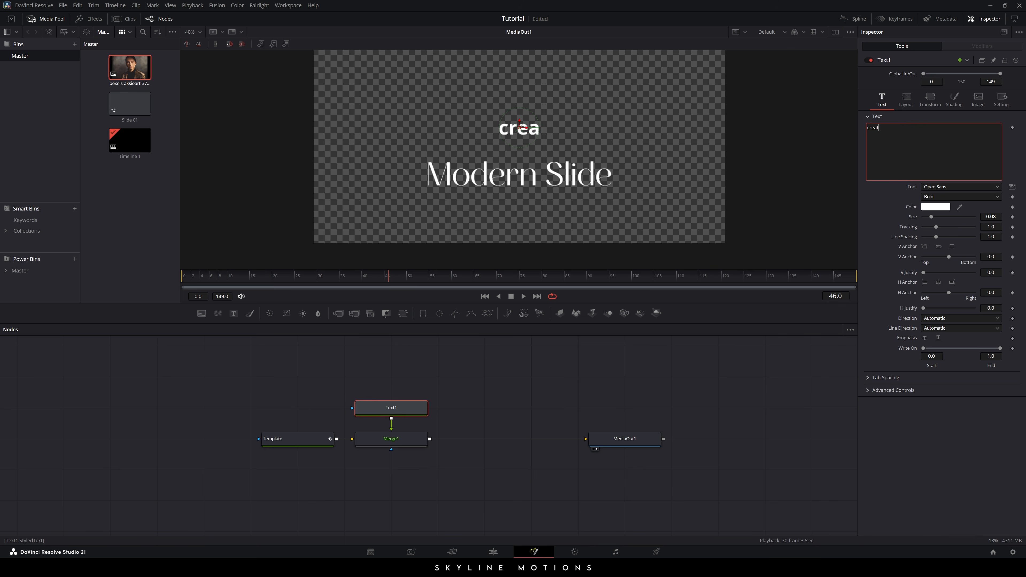
Step: Set the "creative design." text to the Gotham font in Medium style with a tracking of 0.95
click(946, 187)
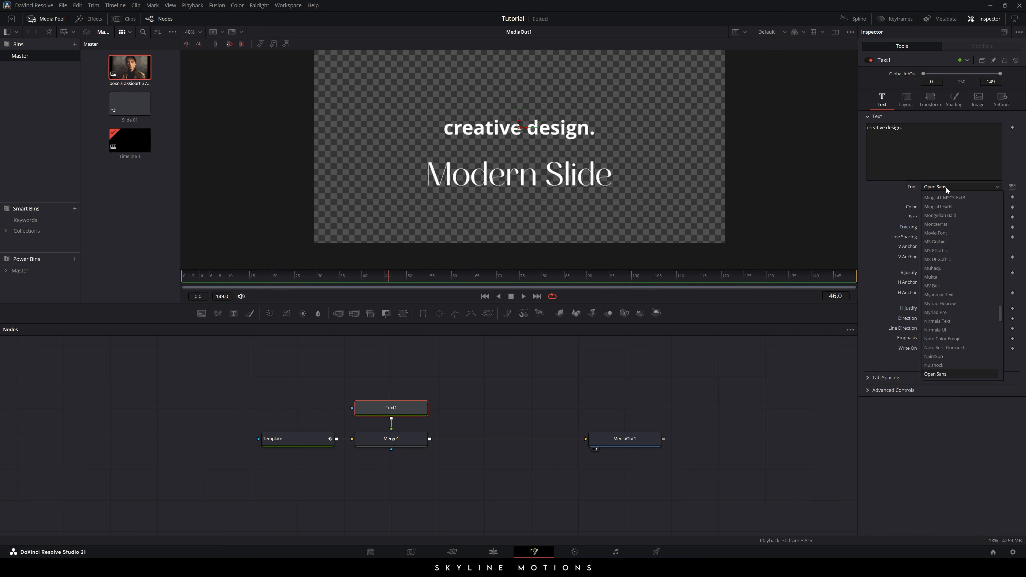
key(g)
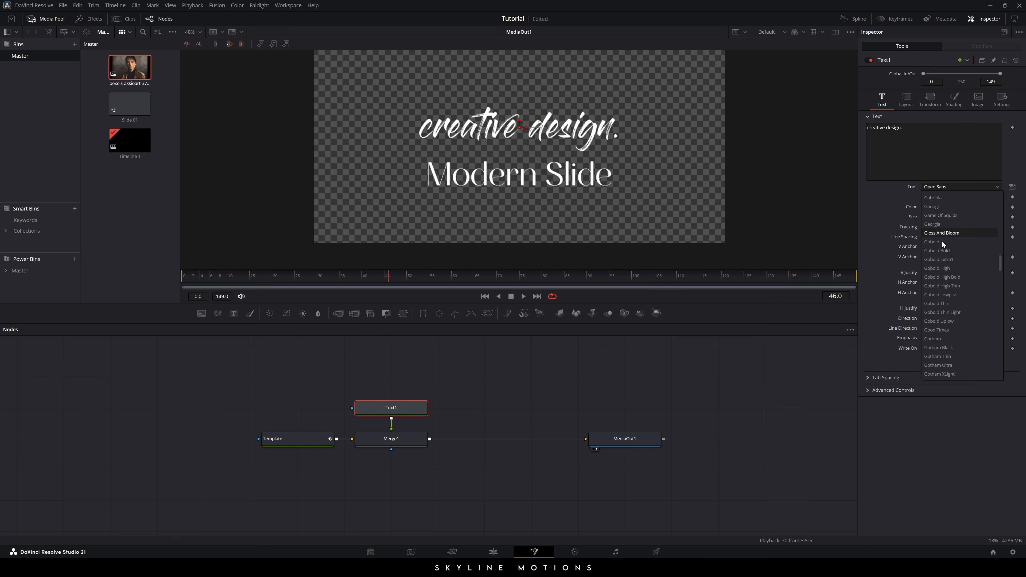
click(940, 338)
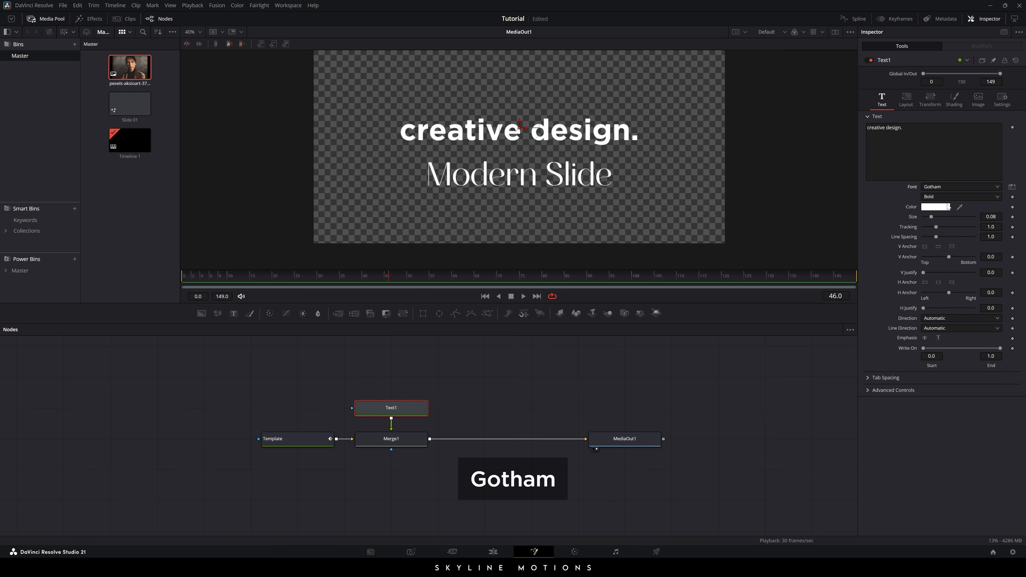
click(937, 195)
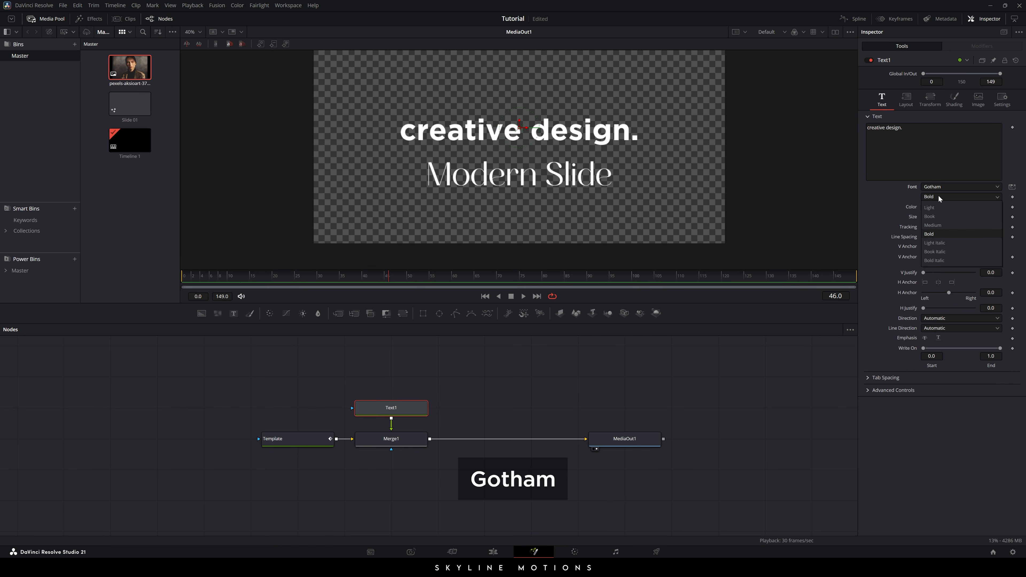
click(935, 225)
drag(991, 227, 967, 227)
click(990, 227)
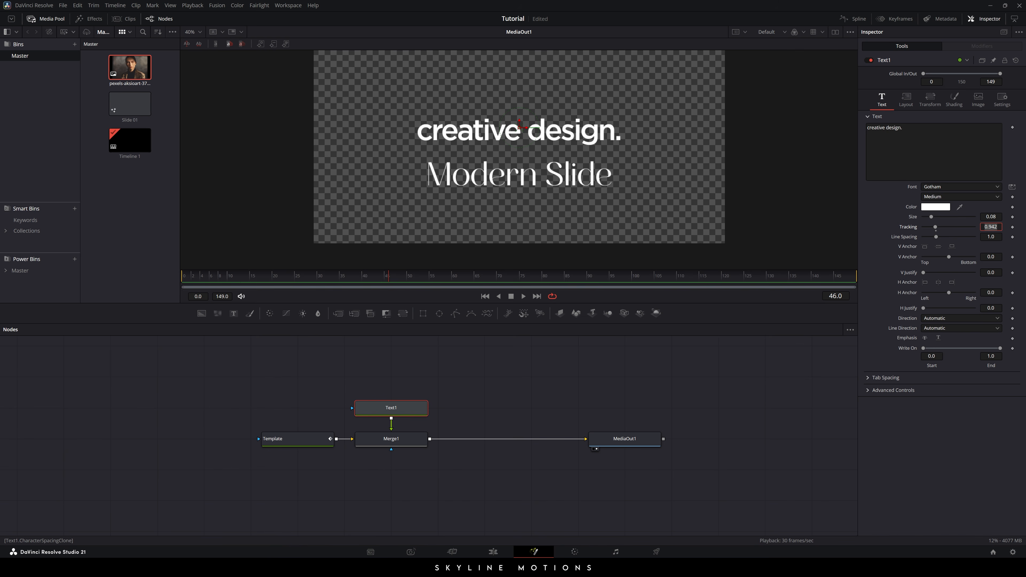
text(.95)
key(Tab)
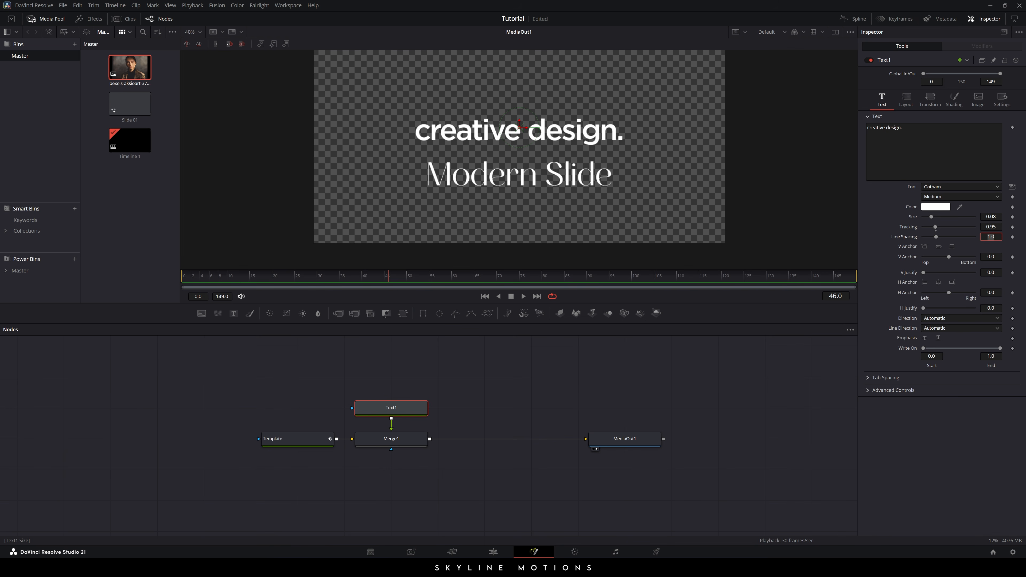
Step: Reduce the "creative design." text to size 0.023 and place it just below the right end of the Modern Slide title
drag(990, 216, 967, 217)
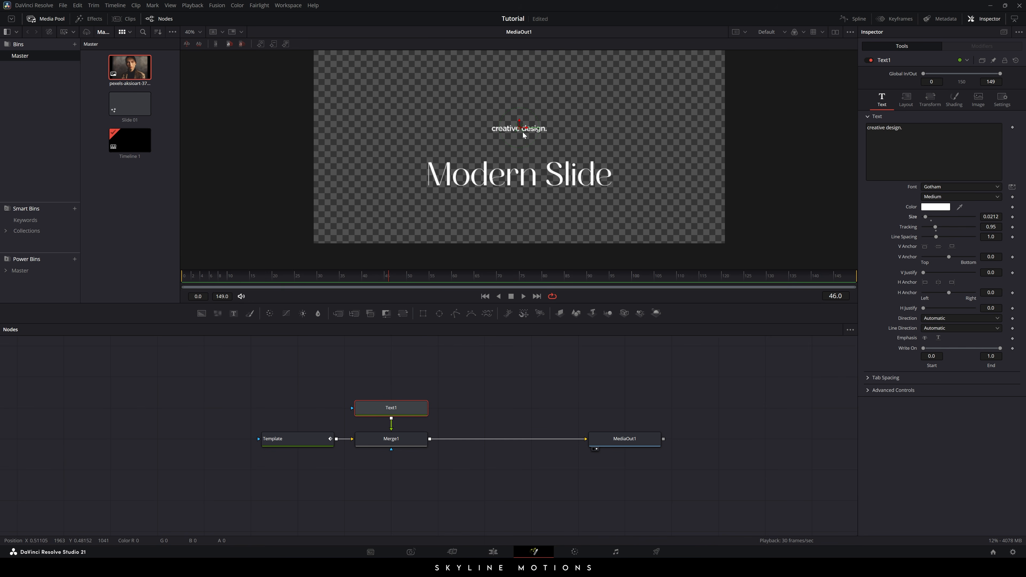
drag(518, 128, 634, 203)
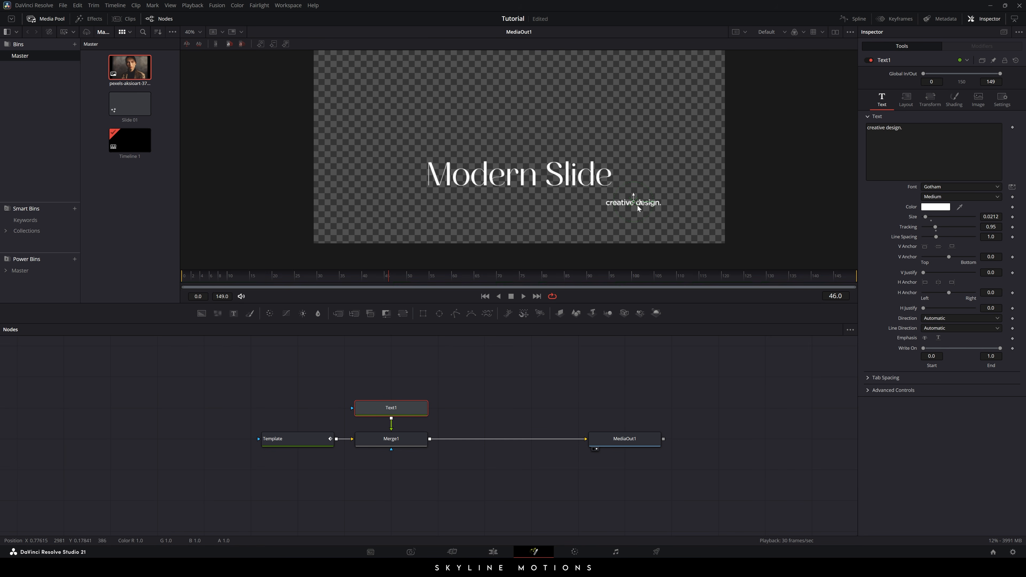
drag(990, 217, 997, 217)
Step: Keyframe the "creative design." text's shading Opacity to fade from 0 at frame 20 to 1.0 at frame 60, and scrub through the fade
drag(193, 273, 404, 278)
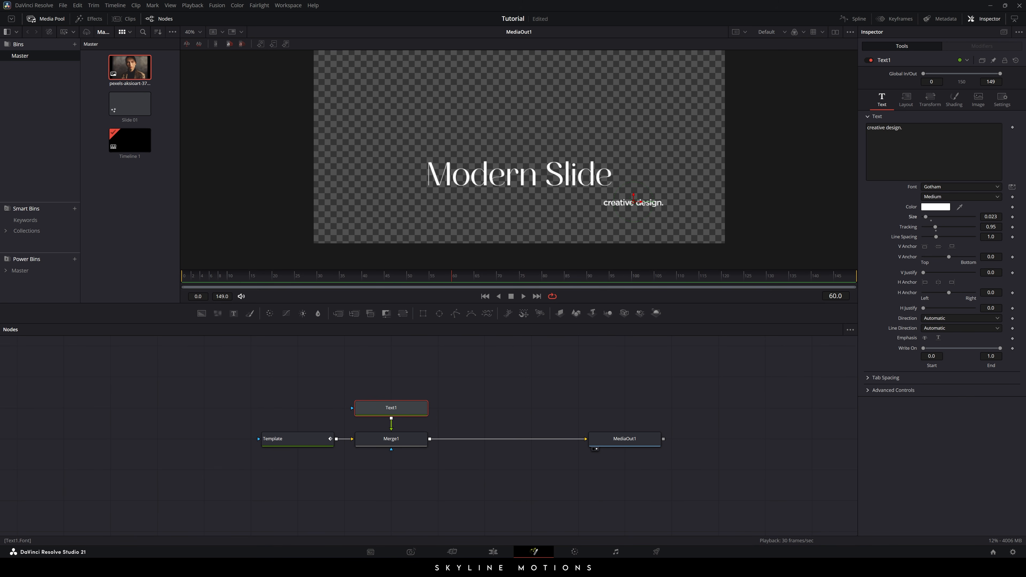
click(956, 105)
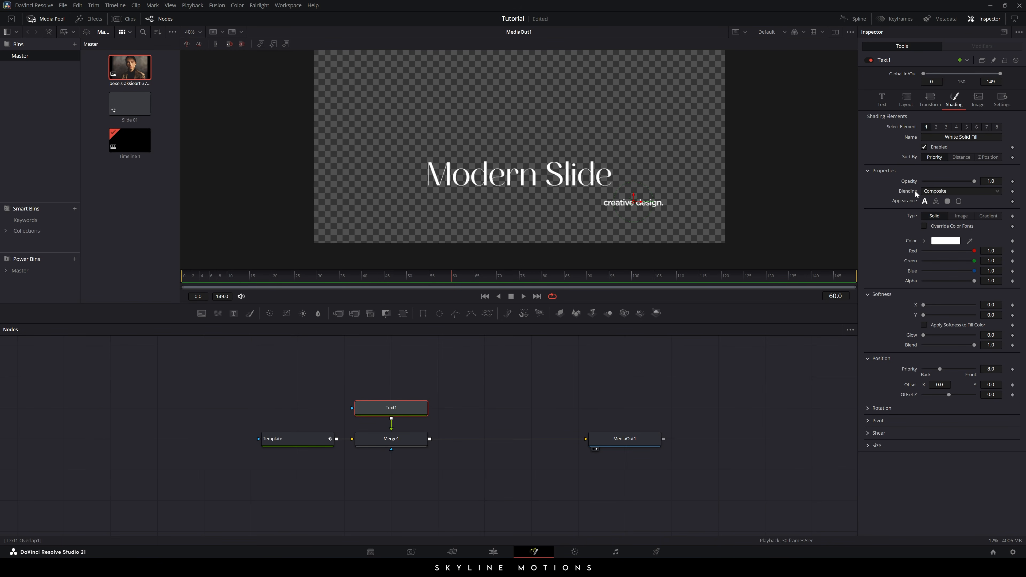
click(1012, 182)
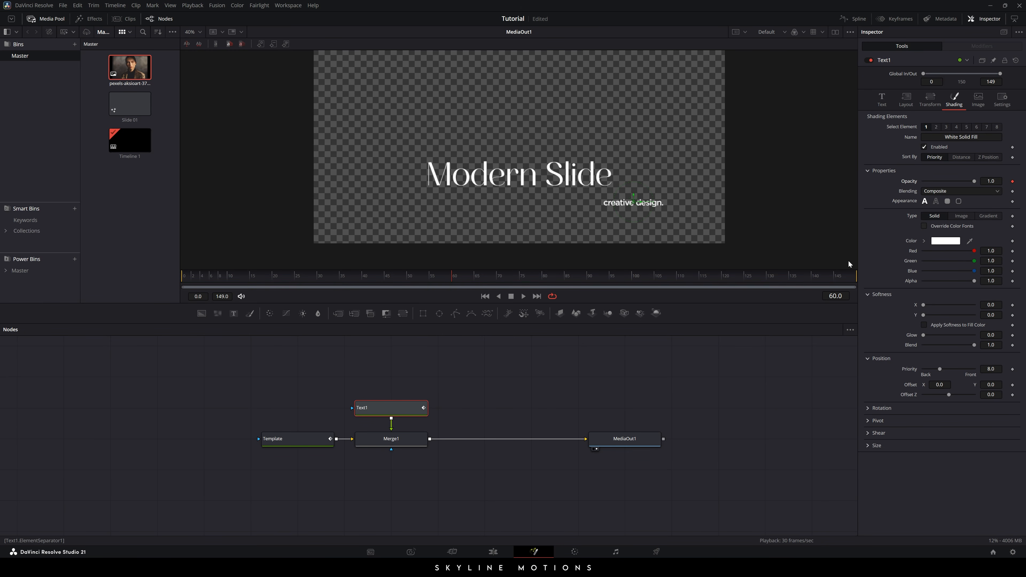
drag(440, 276, 275, 282)
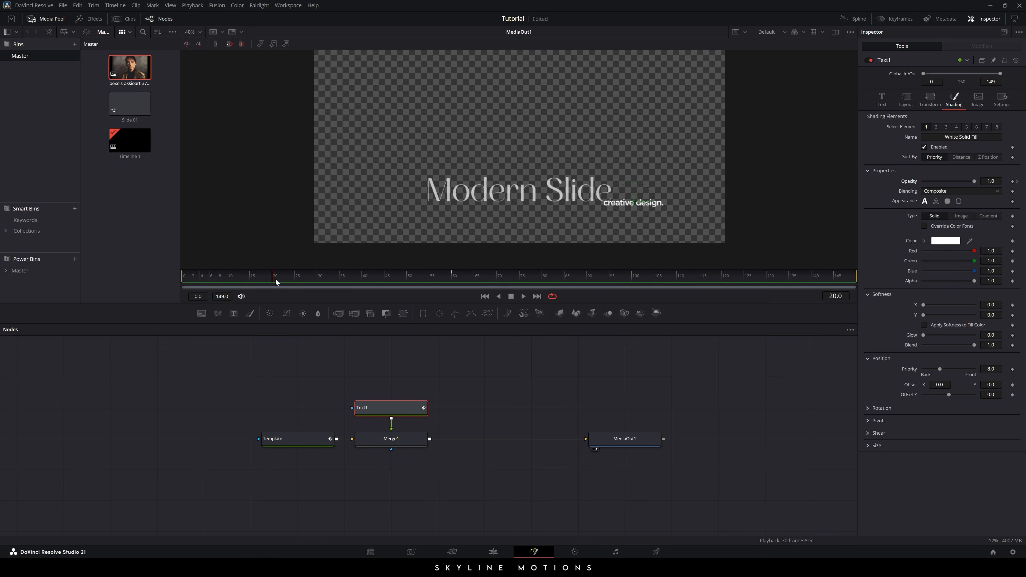
drag(973, 182, 893, 188)
drag(273, 278, 468, 274)
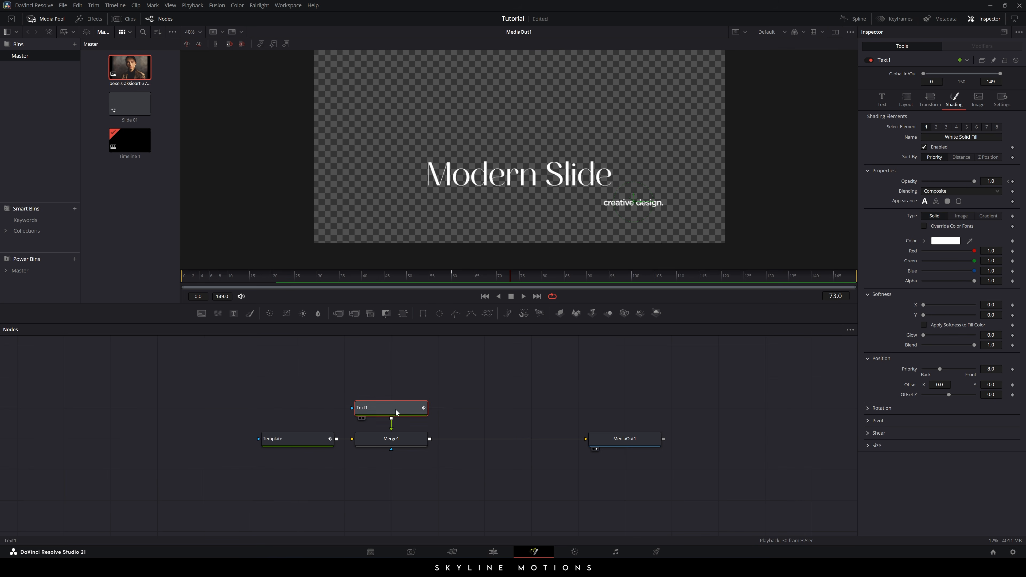
Step: Insert a second merge before MediaOut1 and connect a pasted copy of the Text1 node to it as foreground
click(458, 412)
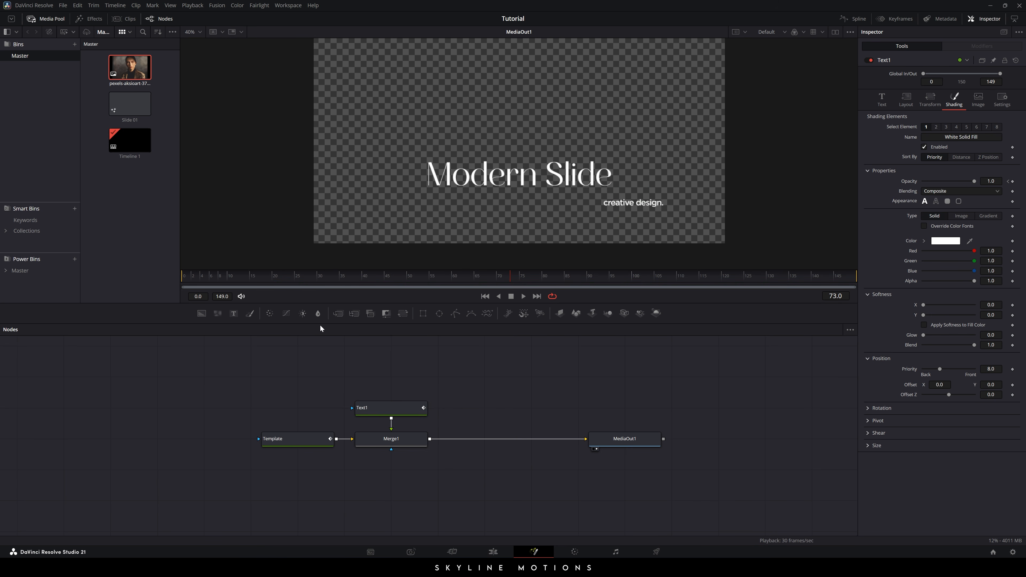
drag(370, 313, 483, 440)
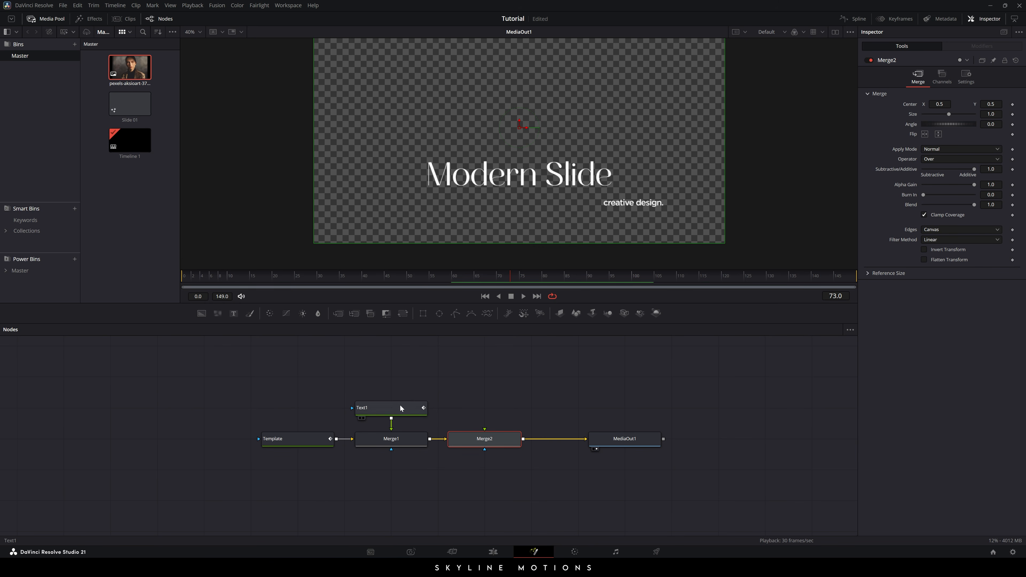
click(379, 407)
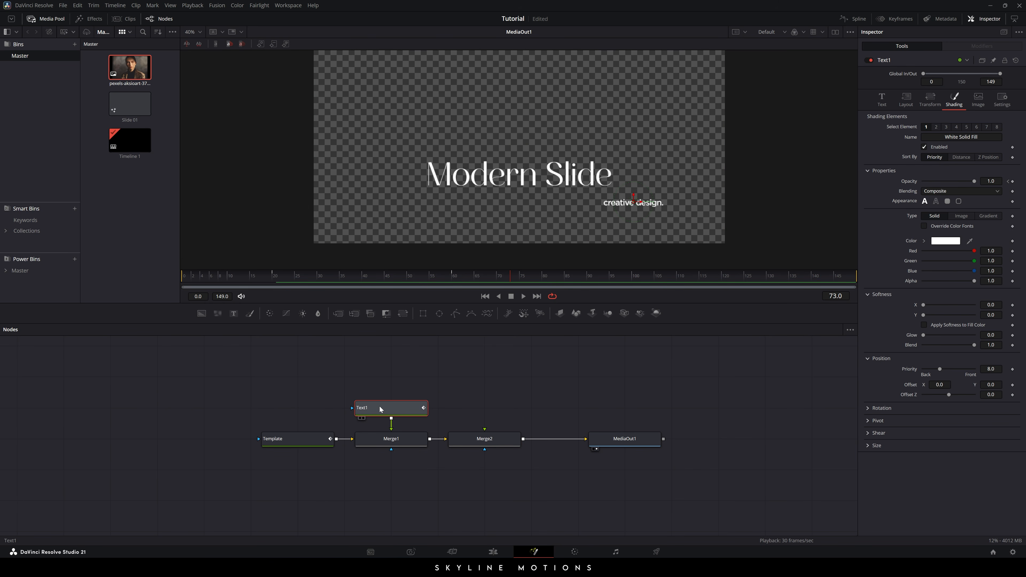
click(483, 404)
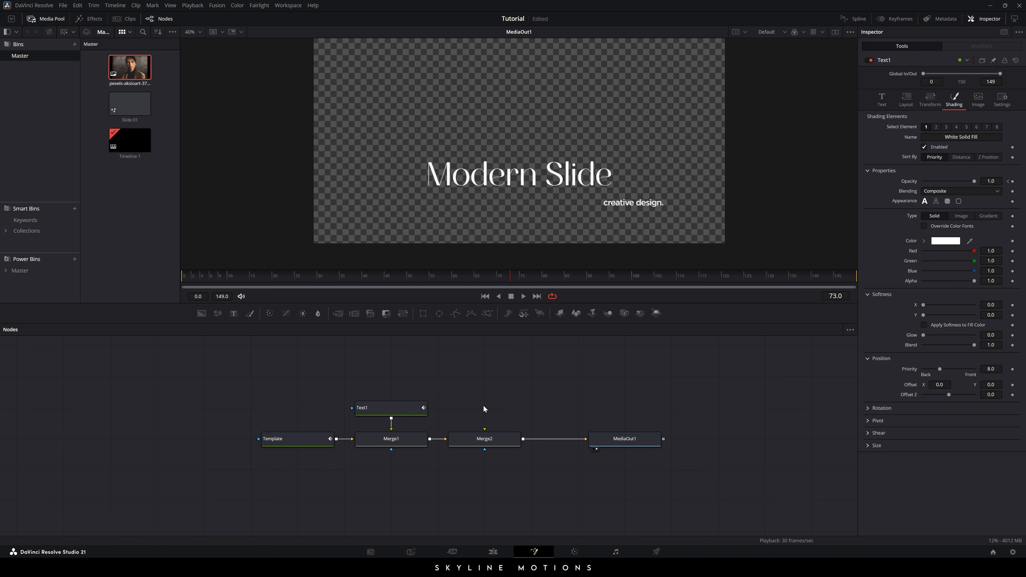
key(ctrl+v)
drag(523, 408, 475, 408)
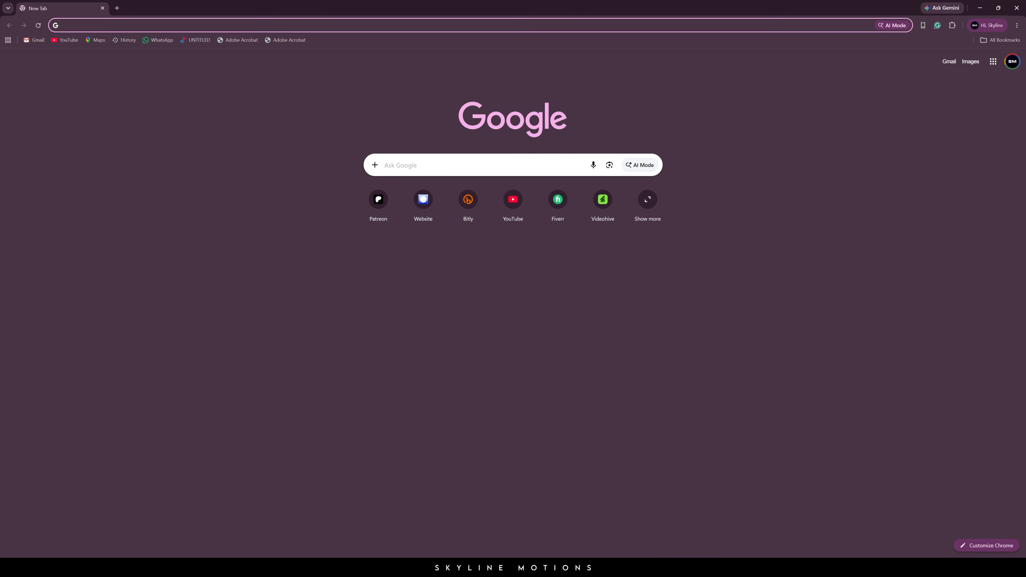
Step: Switch to Chrome and search Google for "animation" to find sample description text
click(458, 165)
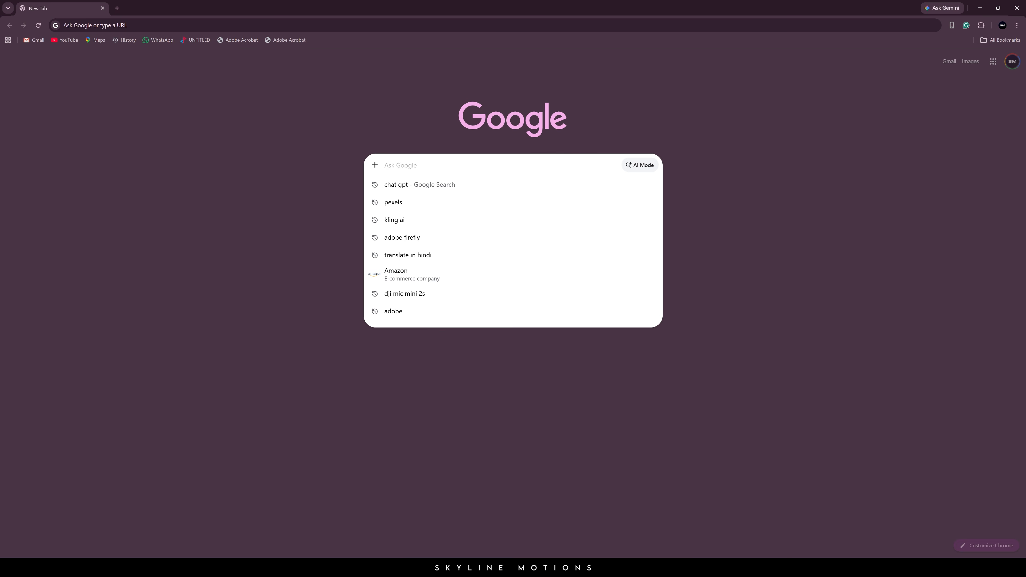
text(animation)
key(Return)
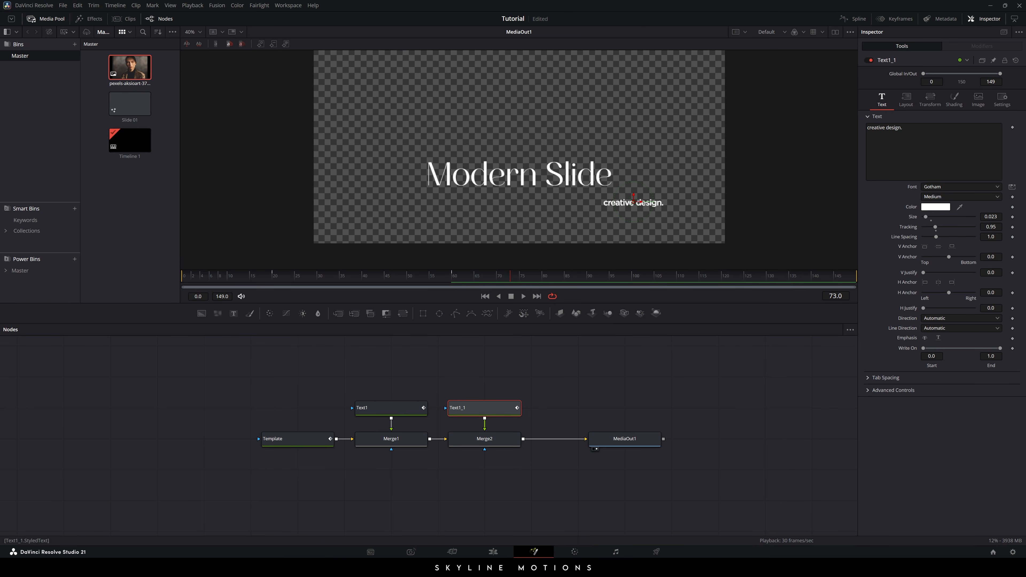
Step: Replace the copied text with "Stop-Motion: Real physical objects or clay puppets moved slightly by hand and photographed one frame at a time", split over three lines
drag(910, 128, 866, 128)
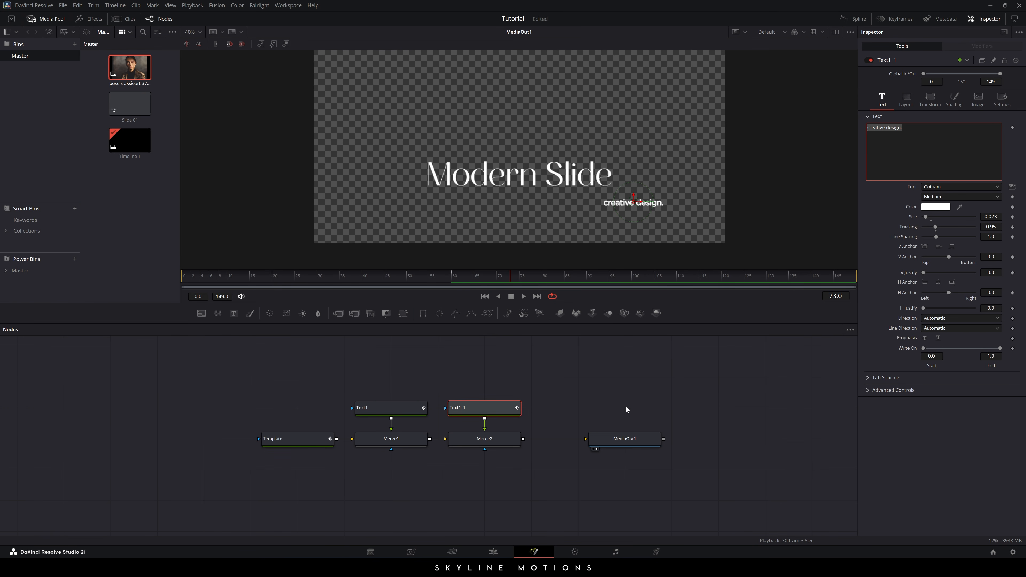
text(Stop-Motion: Real physical objects or clay puppets moved slightly by hand and photographed one frame at a time)
click(951, 128)
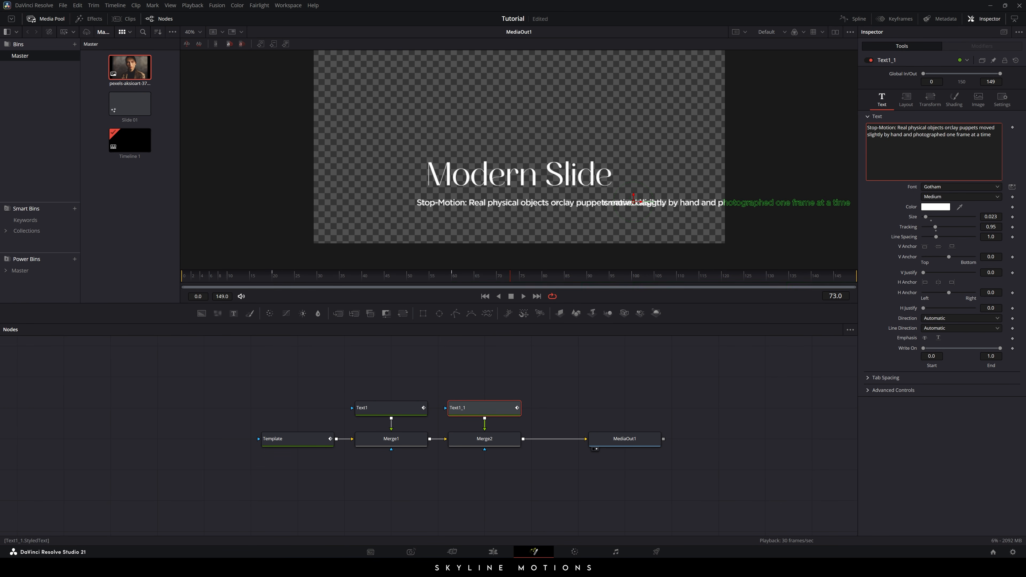
key(Return)
key(Return)
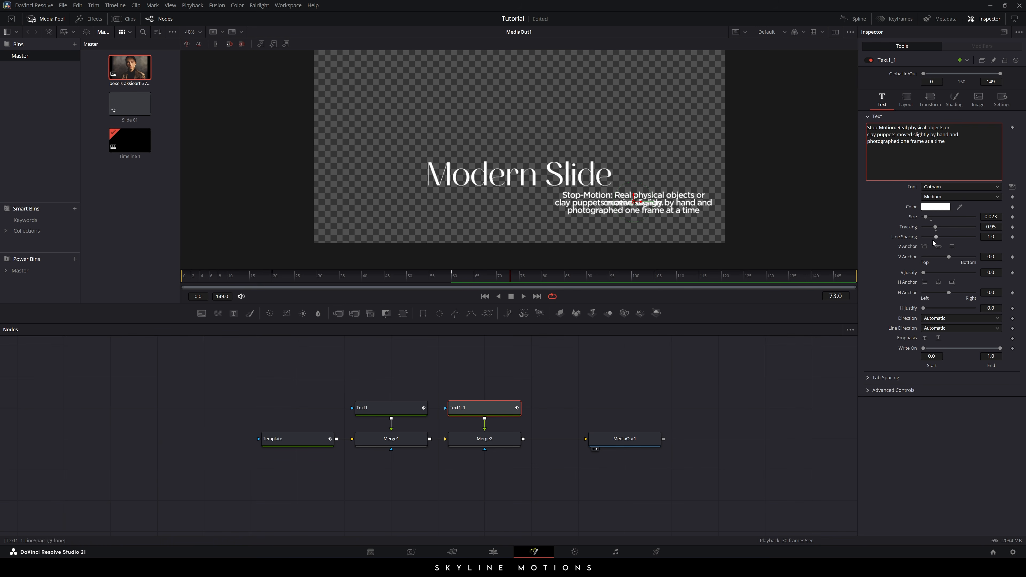
Step: Anchor the description text to the left, place it below the left end of the title, and set its font style to Book
click(925, 283)
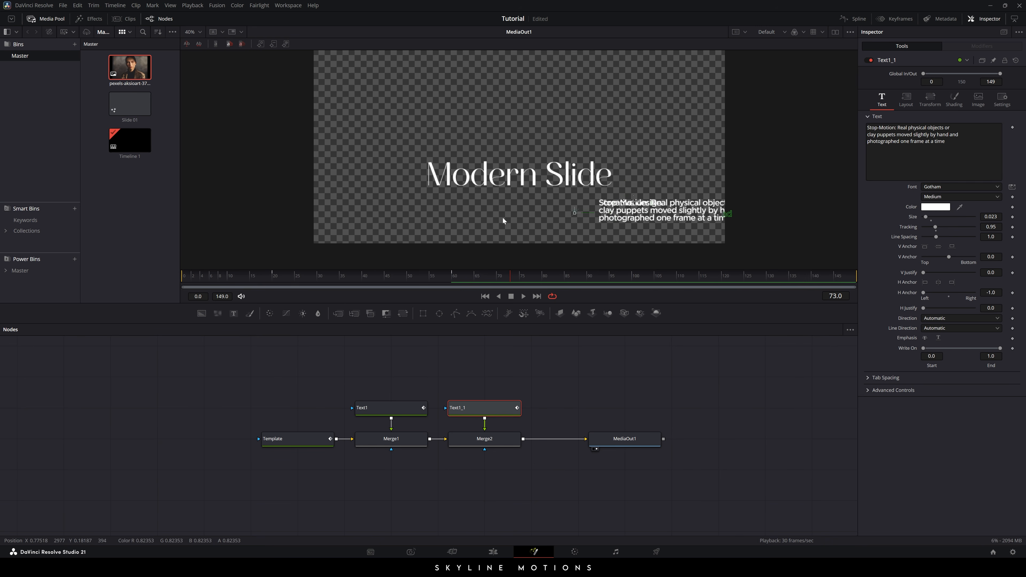
click(960, 197)
click(942, 215)
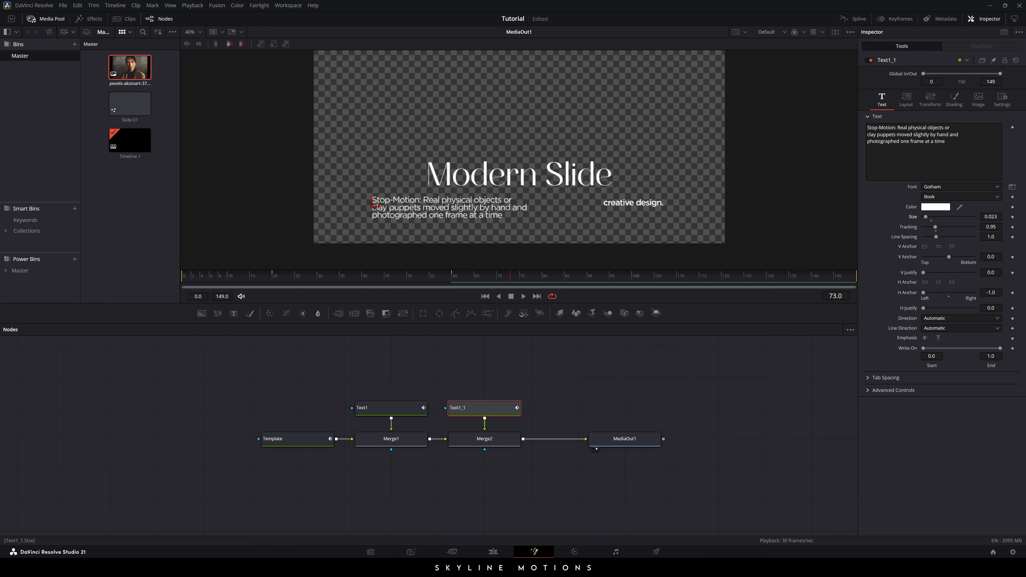
Step: Set the description's size to 0.0115, line spacing to 1.452 and tracking to 1.015, and nudge the text slightly lower
drag(990, 217, 1001, 237)
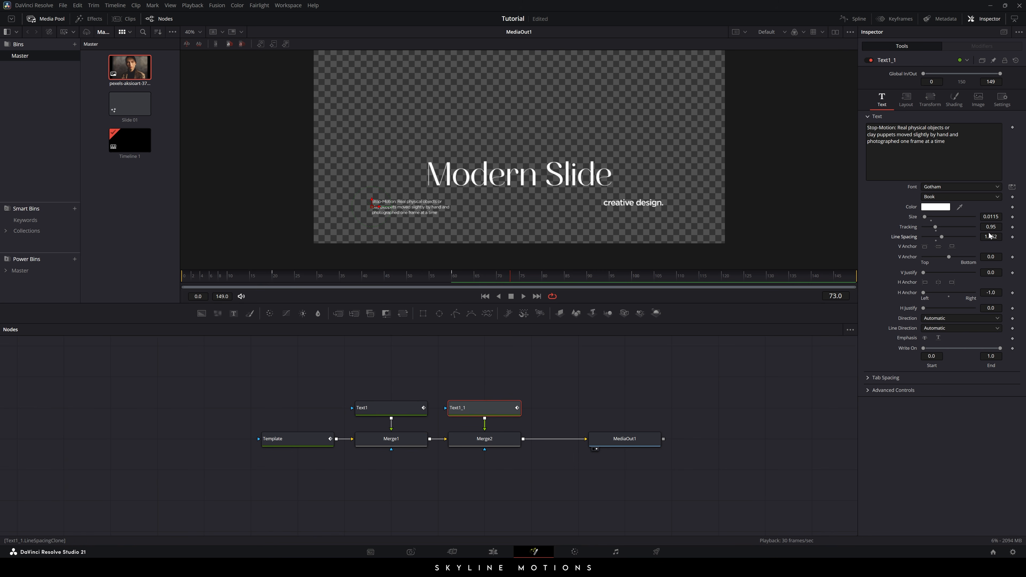
drag(990, 227, 1002, 227)
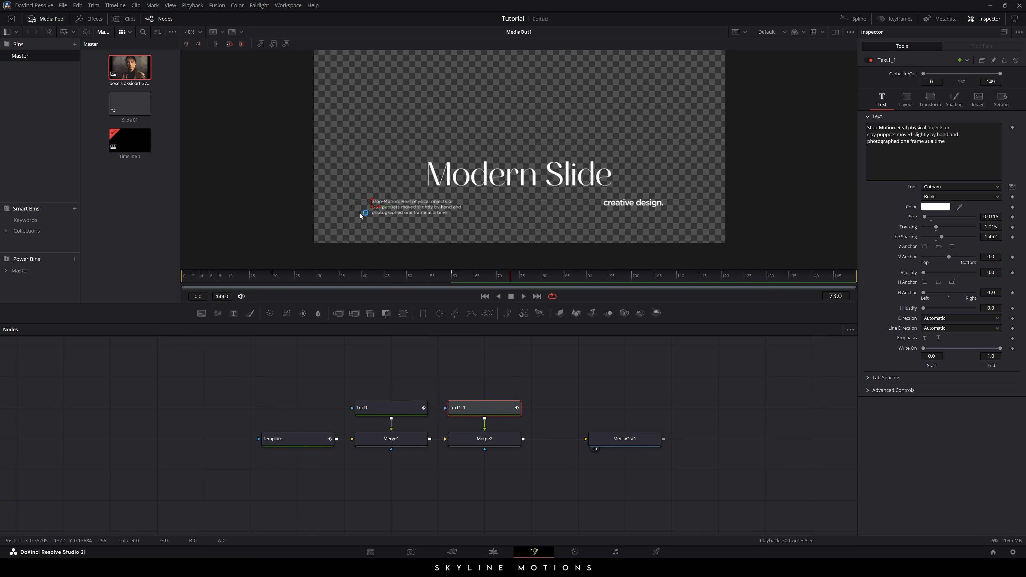
drag(371, 209, 377, 218)
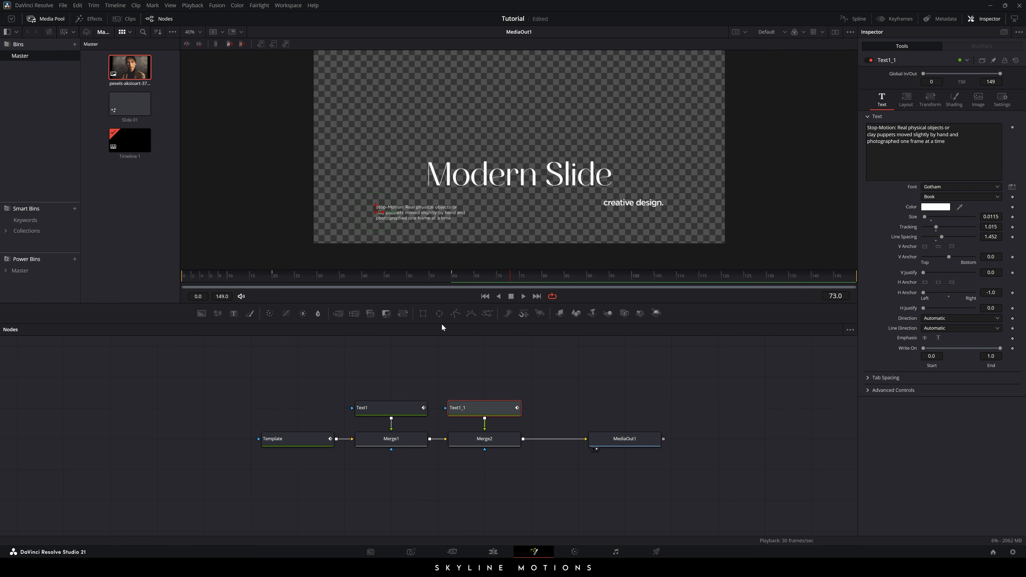
Step: Scrub the text animation, return to the Edit page and play the finished slide from the start of the timeline
drag(405, 278, 559, 279)
click(493, 552)
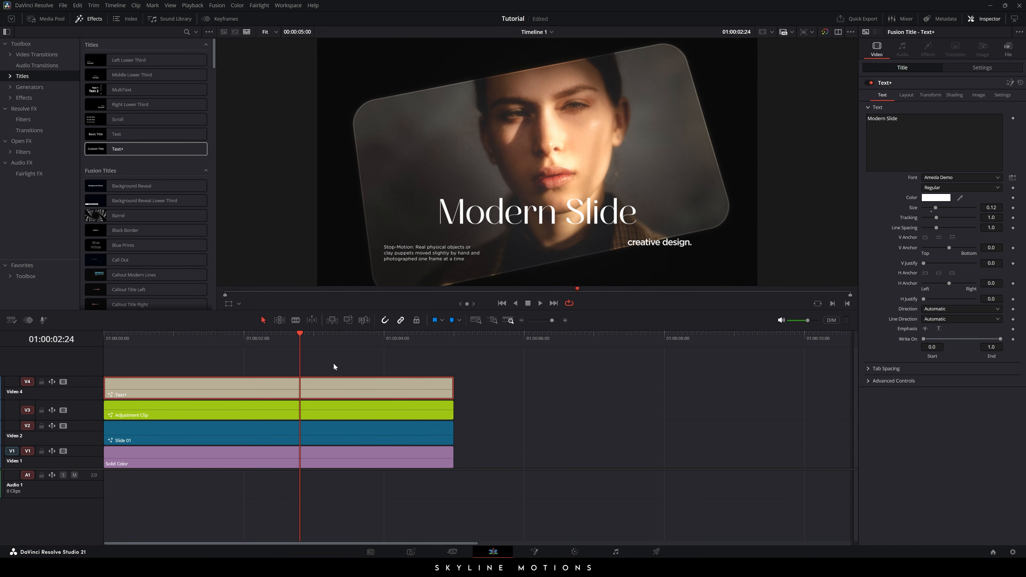
drag(297, 340, 79, 343)
key(space)
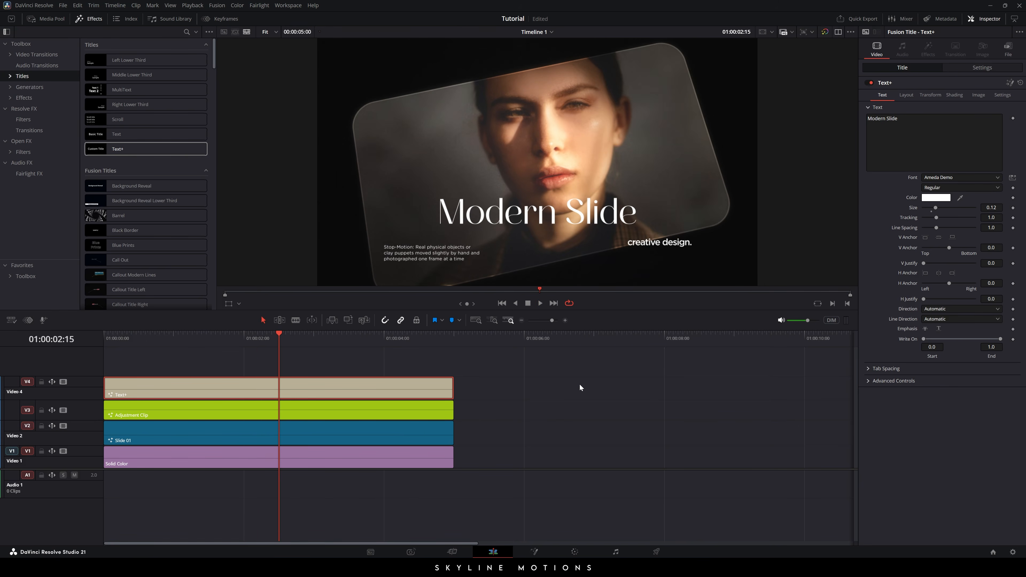
Step: Duplicate the slide's title, adjustment, Slide 01 and solid color clips together, placing the copies directly after the originals
drag(525, 375, 311, 486)
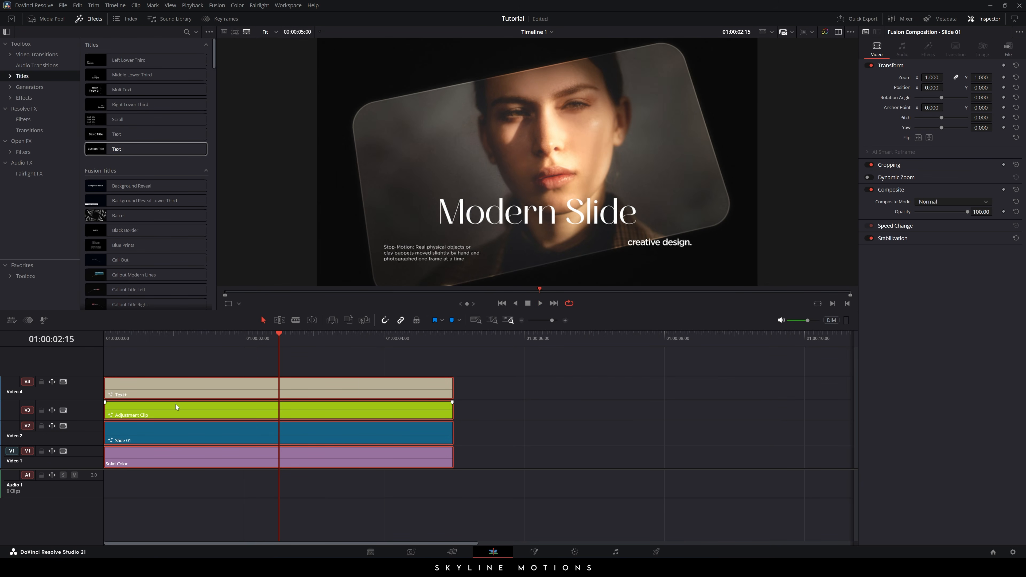
drag(150, 389, 518, 386)
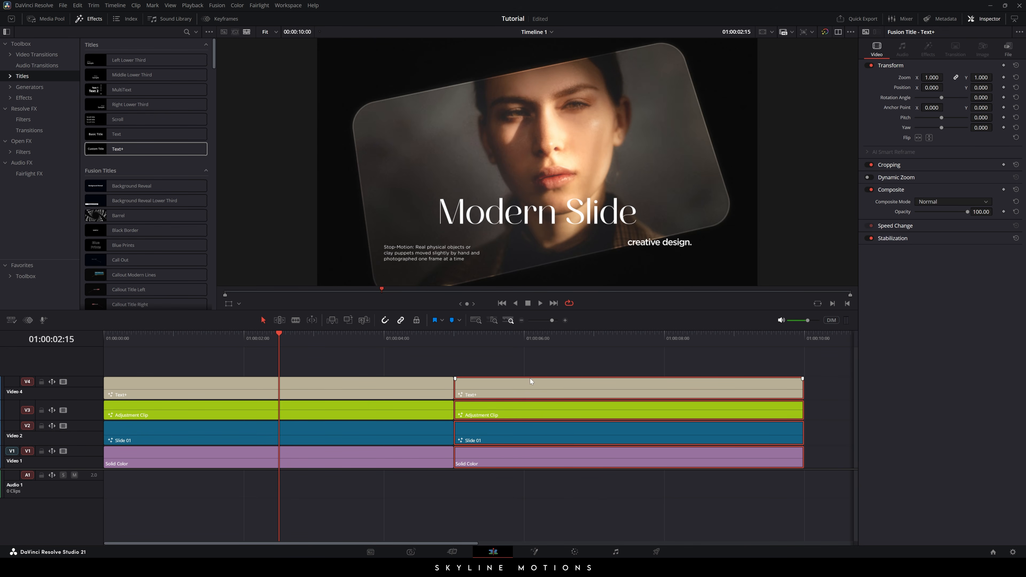
Step: Disable video tracks 4 and 3, and open the duplicated Slide 01 composition on the Fusion page
mouse_move(630, 341)
mouse_down()
mouse_move(597, 340)
mouse_move(615, 339)
mouse_up()
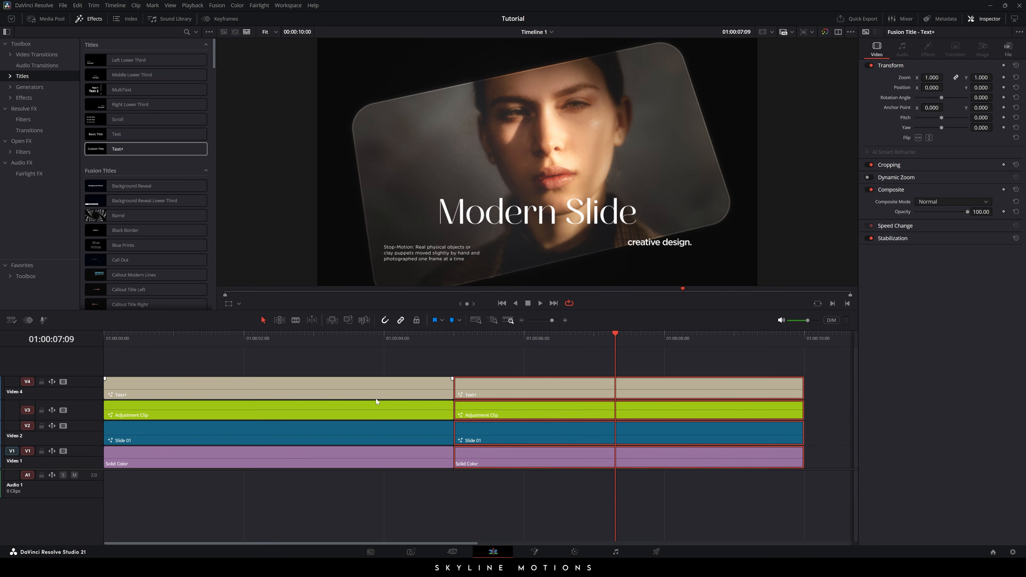
click(63, 382)
click(63, 409)
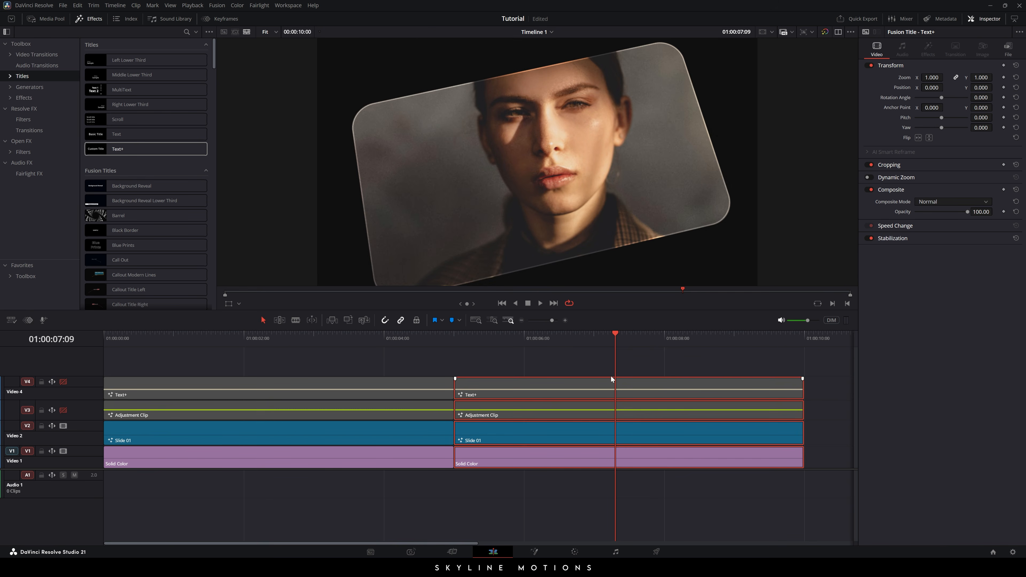
click(554, 364)
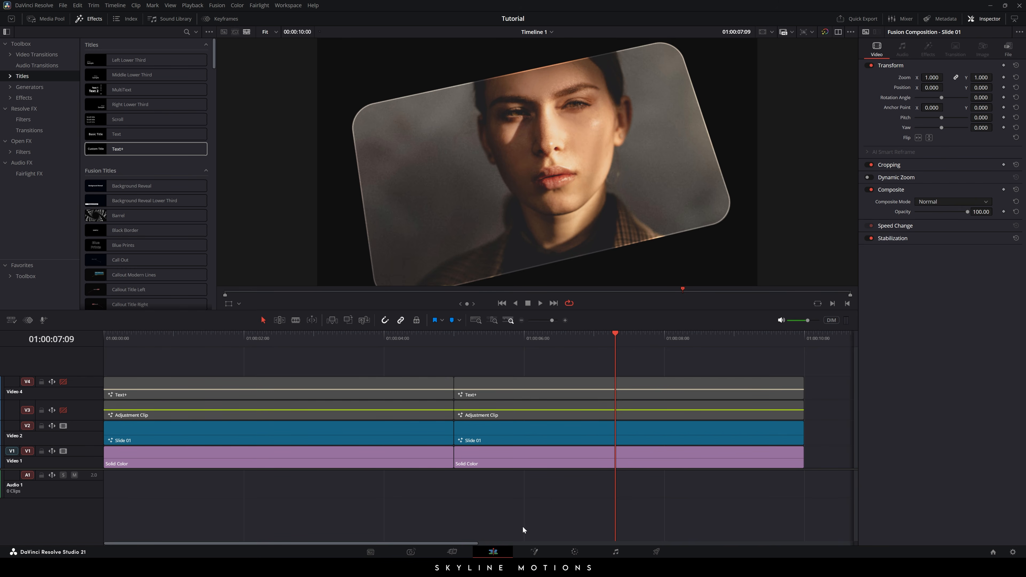
click(535, 552)
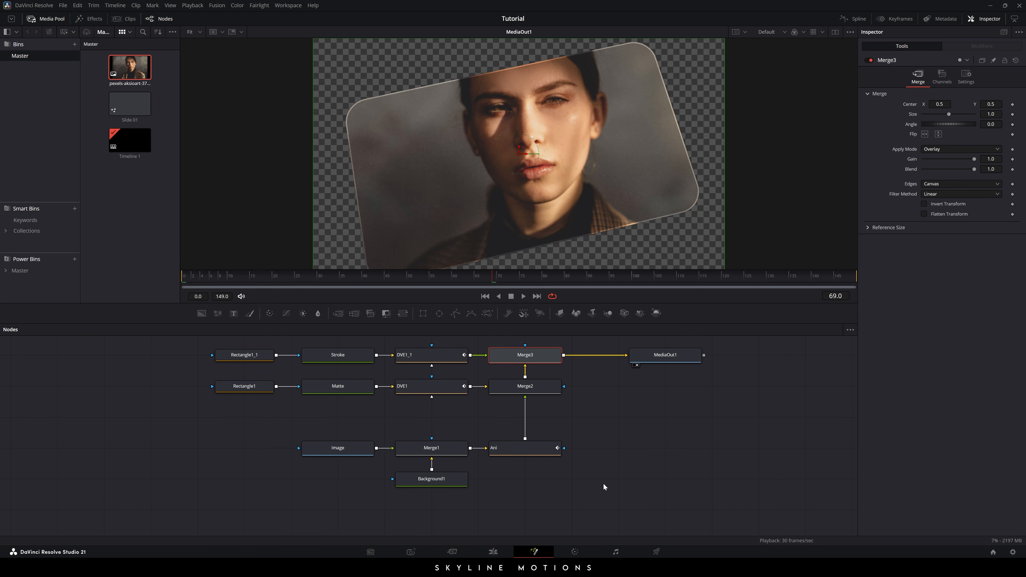
Step: Delete the Image node and import the Pexels photo ending in 10495007 from Downloads into the media pool
click(339, 436)
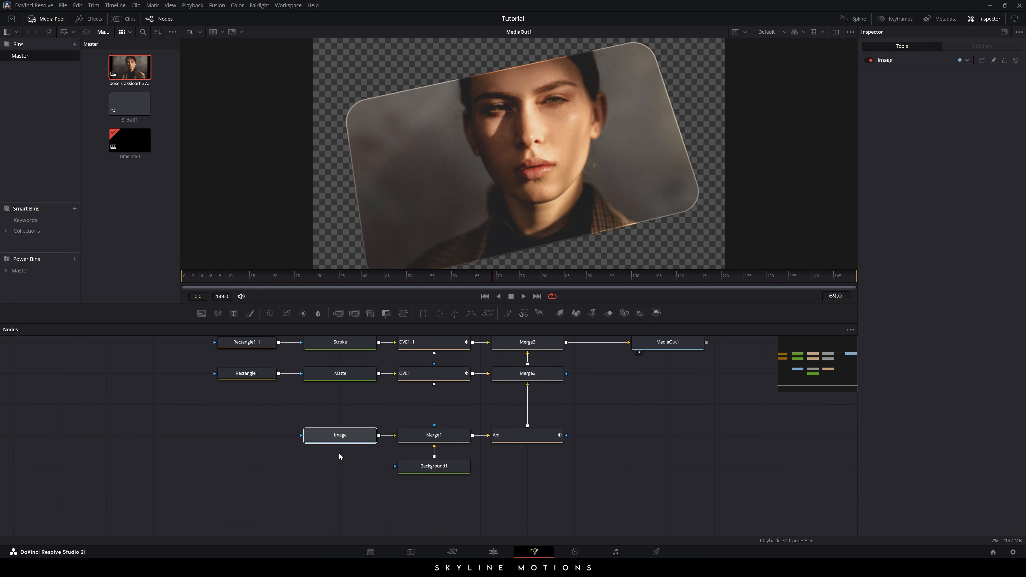
key(Delete)
right_click(136, 213)
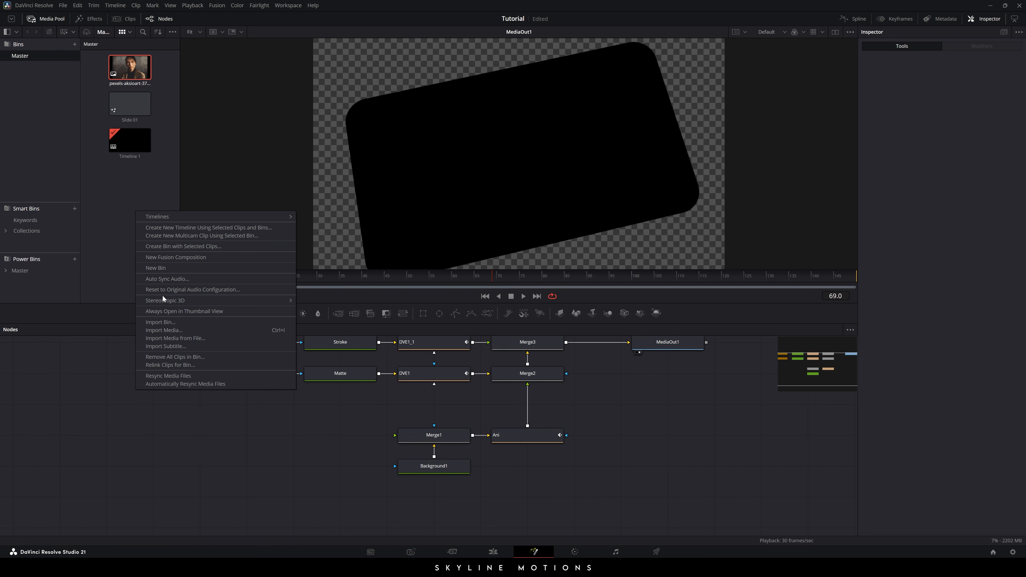
click(163, 330)
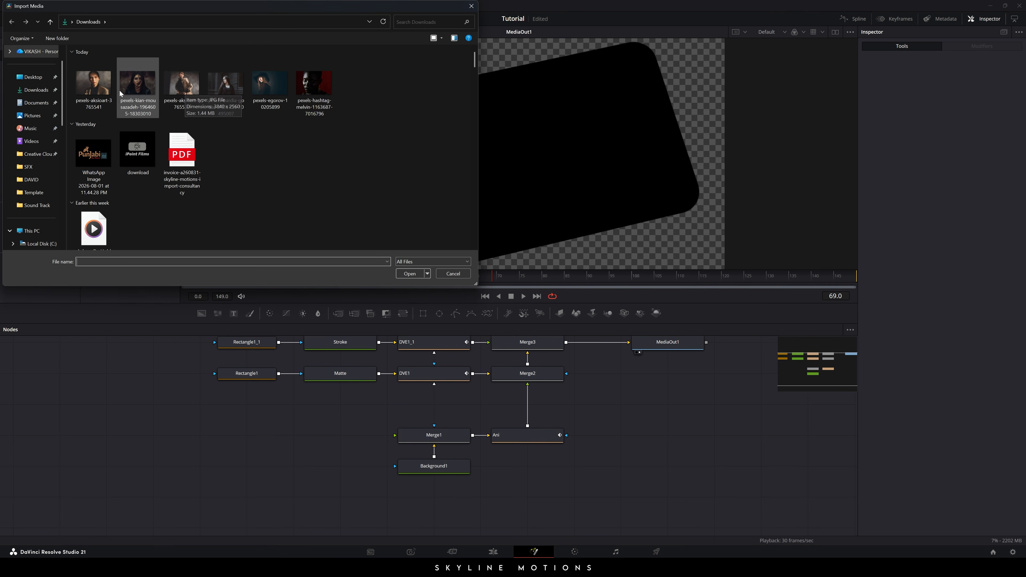
click(229, 94)
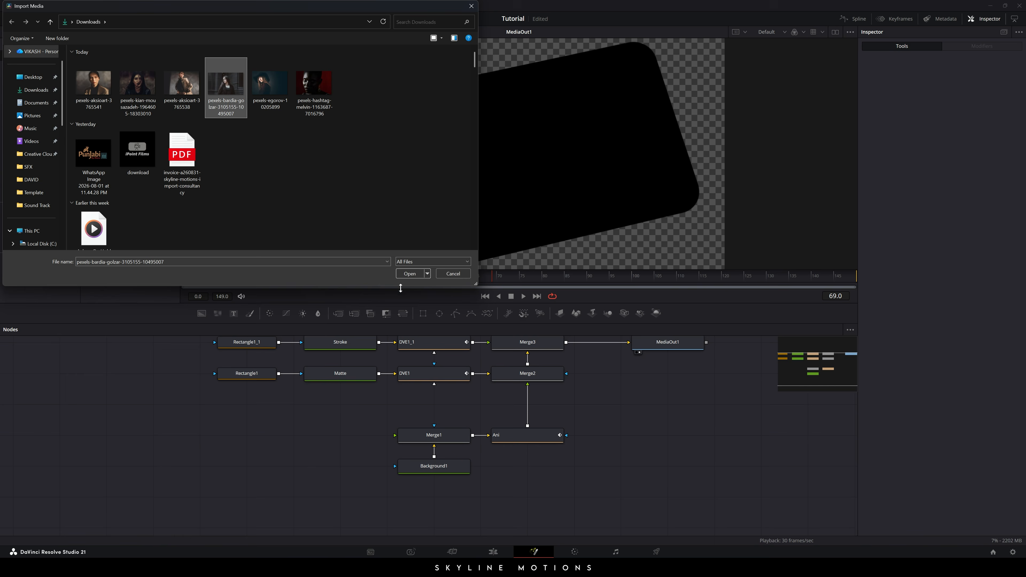
click(408, 274)
Step: Connect the new photo to Merge1's foreground, scale it down slightly and check the framing across the animation
drag(125, 108, 272, 444)
drag(395, 436, 301, 441)
click(452, 437)
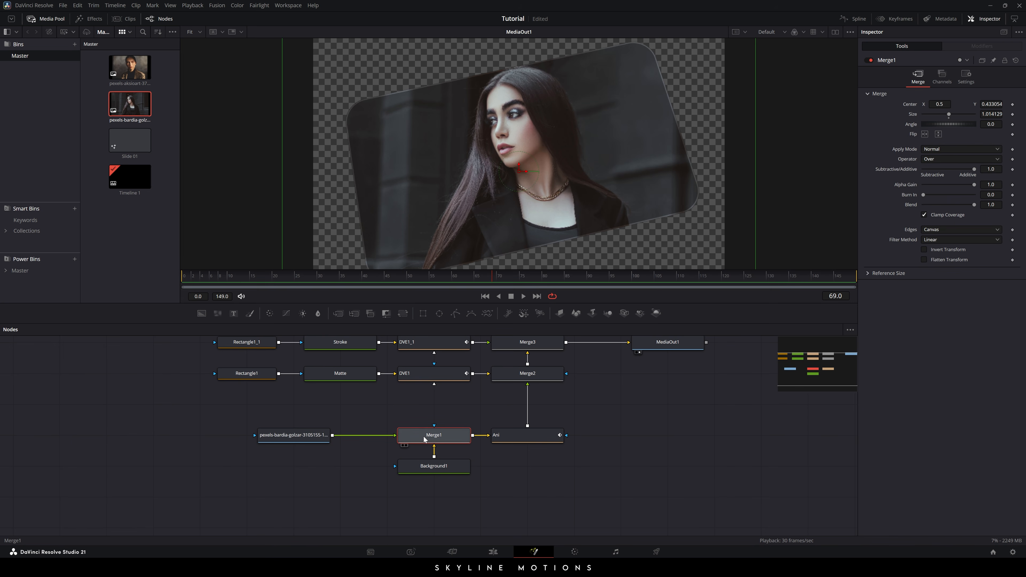
drag(660, 276, 451, 276)
drag(758, 160, 734, 163)
drag(426, 278, 636, 276)
Step: Return to the Edit page, re-enable video tracks 4 and 3, and review the second slide
click(493, 552)
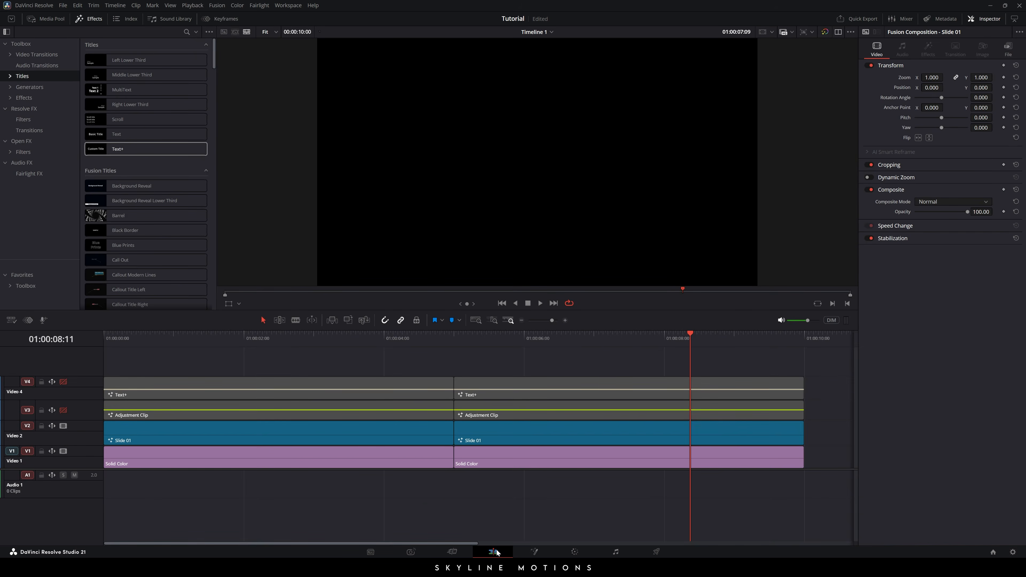
click(63, 381)
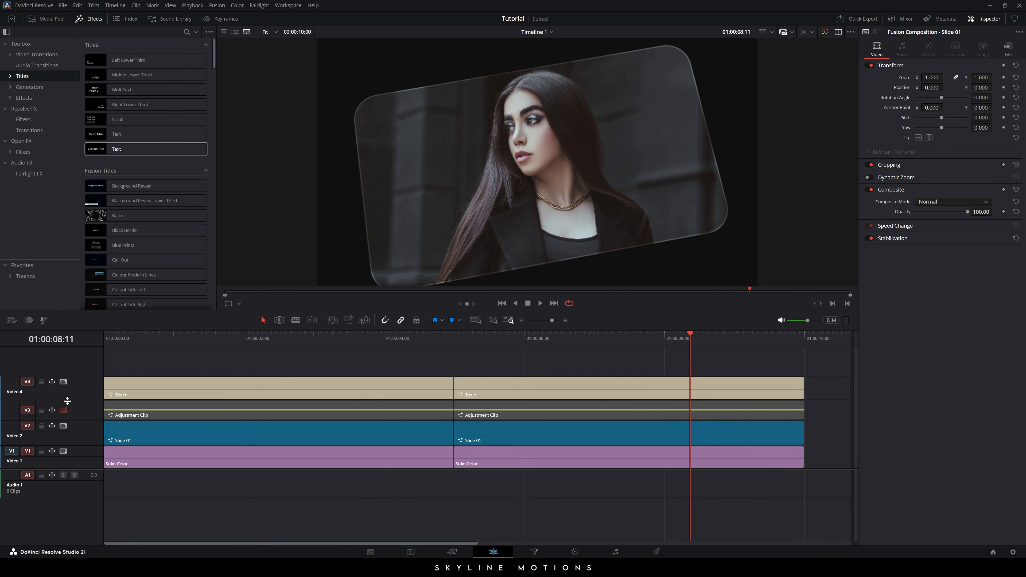
click(63, 410)
mouse_move(471, 332)
mouse_down()
mouse_move(192, 343)
mouse_move(478, 344)
mouse_up()
click(650, 349)
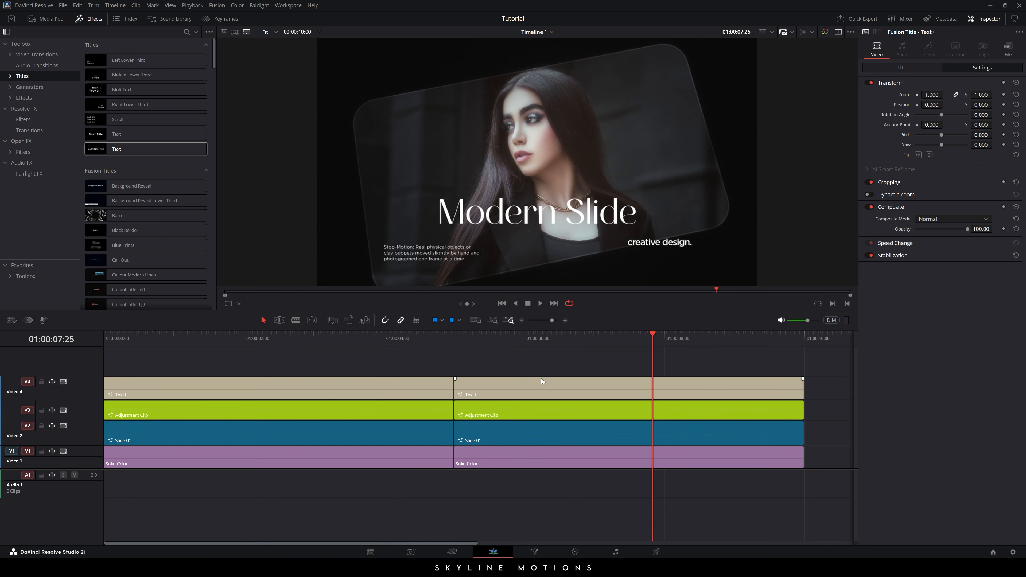
Step: Open the second slide's Text+ clip in Fusion and change its main title to "DaVinci Resolve"
click(535, 556)
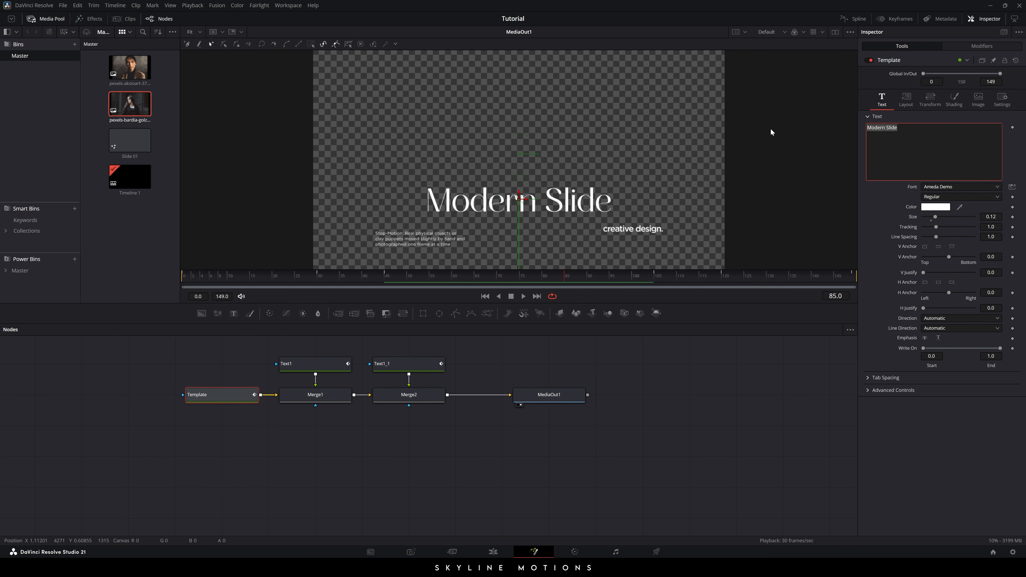
text(DaVinci Resol)
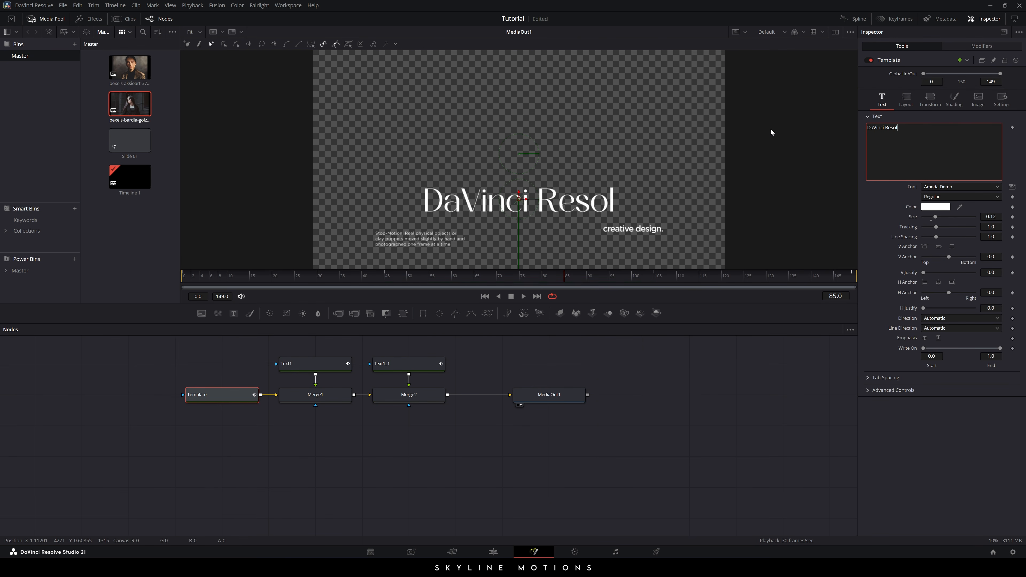
text(ve)
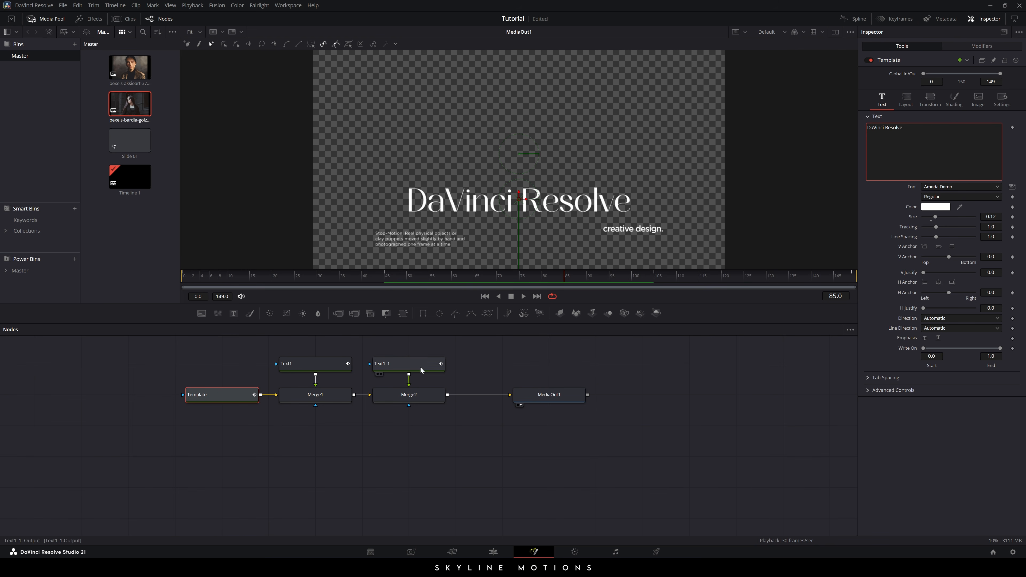
Step: Replace the second slide's subtitle text with "easy tutorial."
click(386, 365)
click(316, 367)
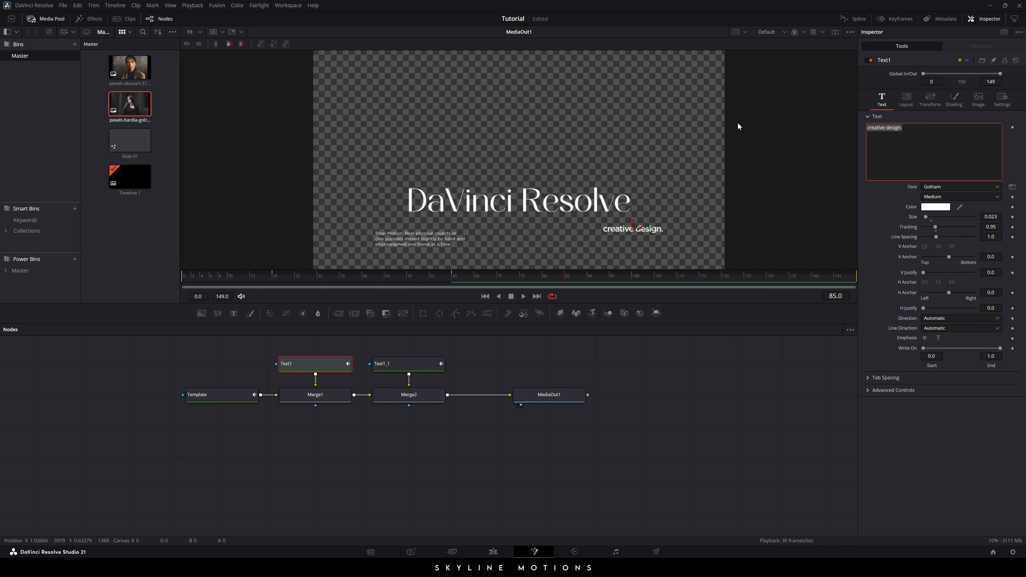
key(BackSpace)
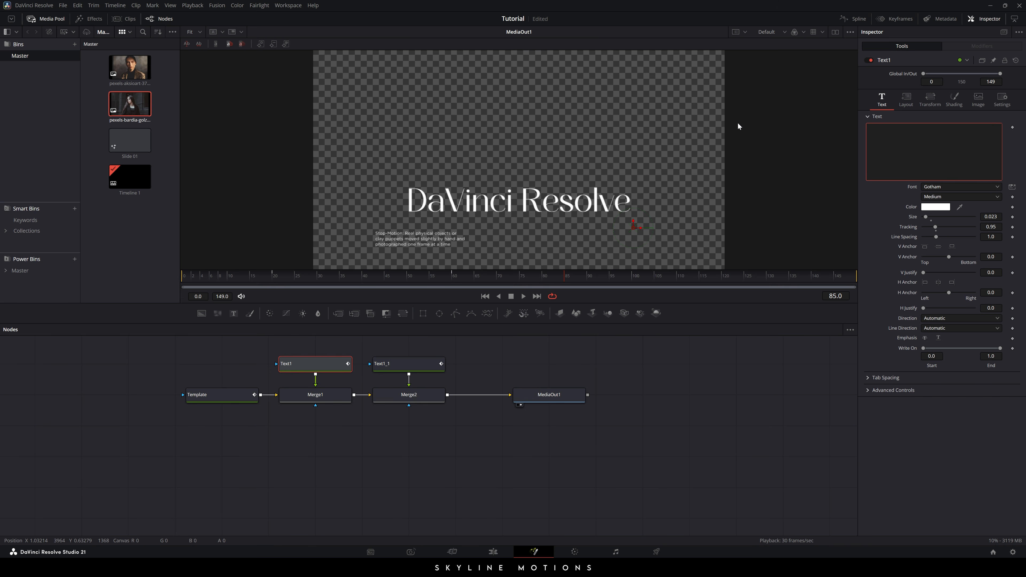
text(easy tutorial.)
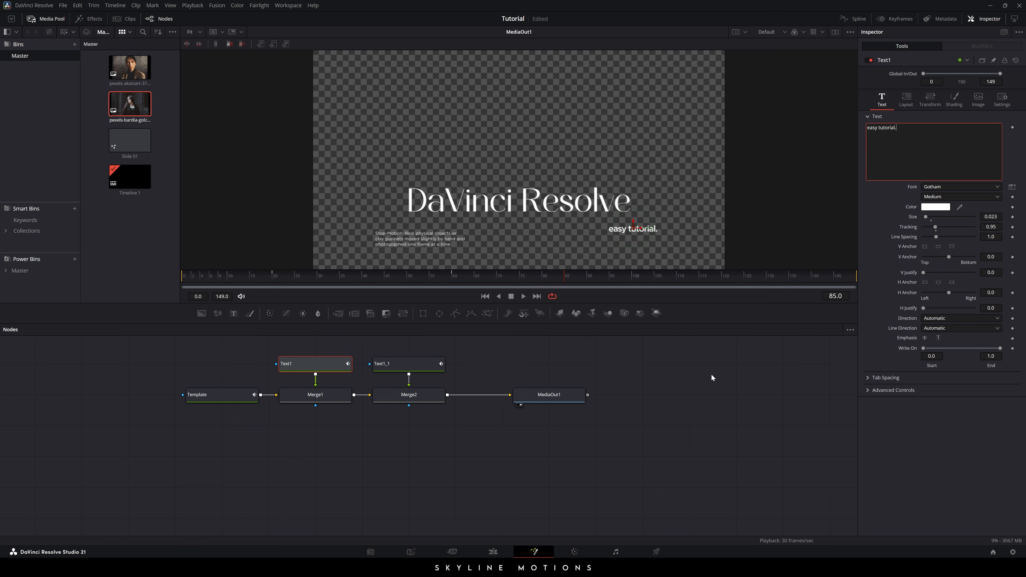
Step: Return to the Edit page, scrub through the second slide and view the result in full screen
key(shift+4)
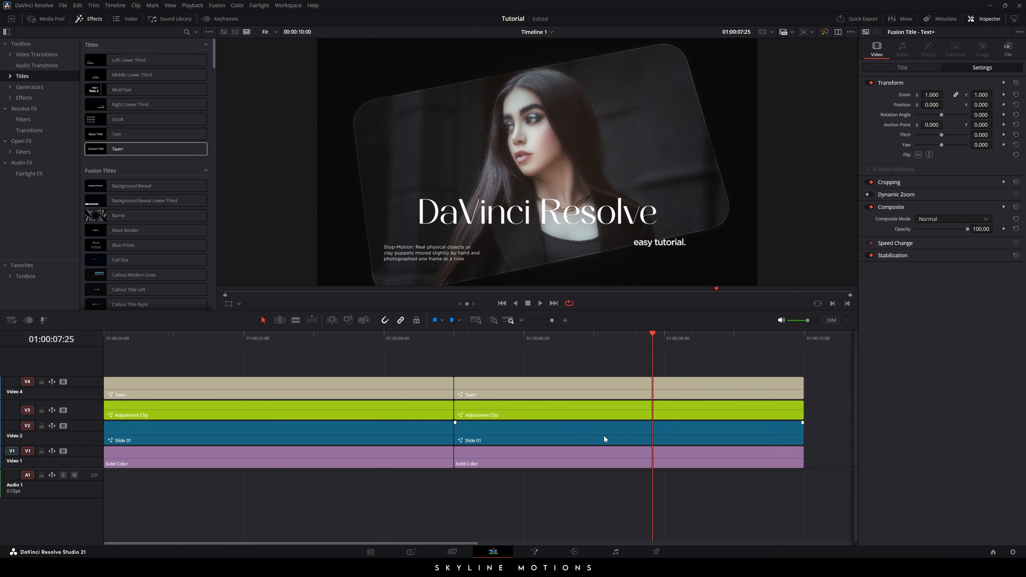
drag(608, 337, 657, 354)
key(ctrl+f)
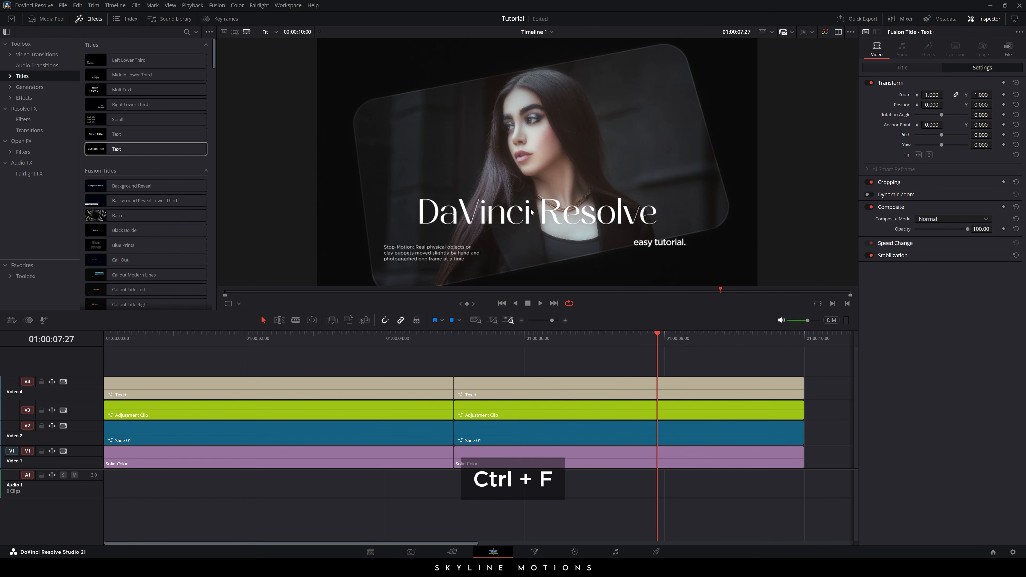